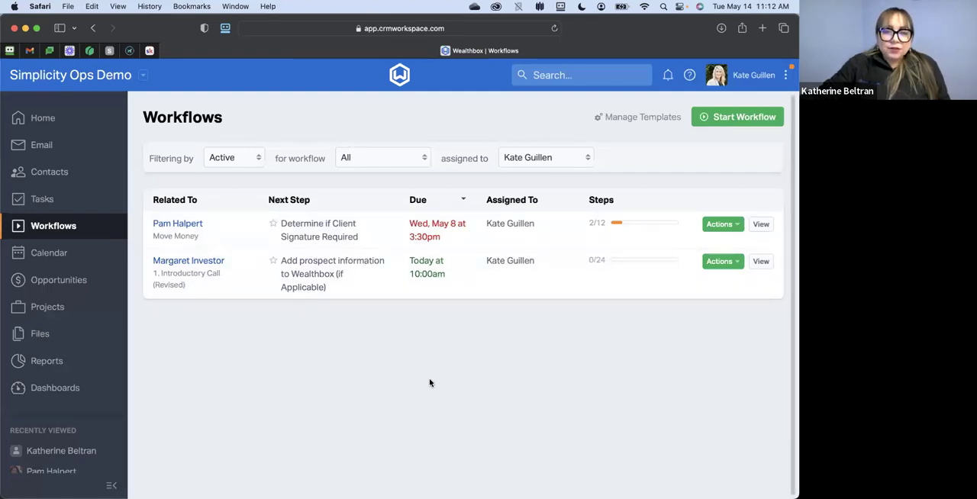
- Open the workflow template manager and review the available template sources and the list of published templates
left_click(637, 117)
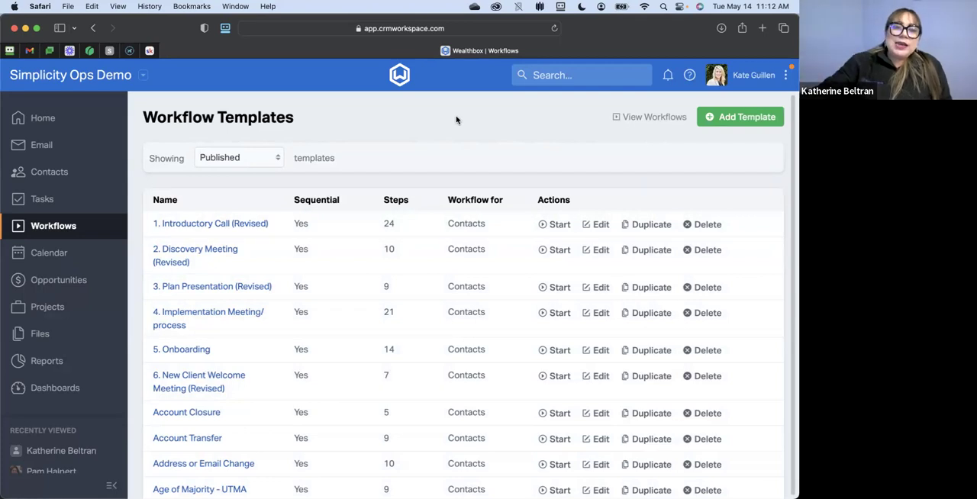
left_click(254, 158)
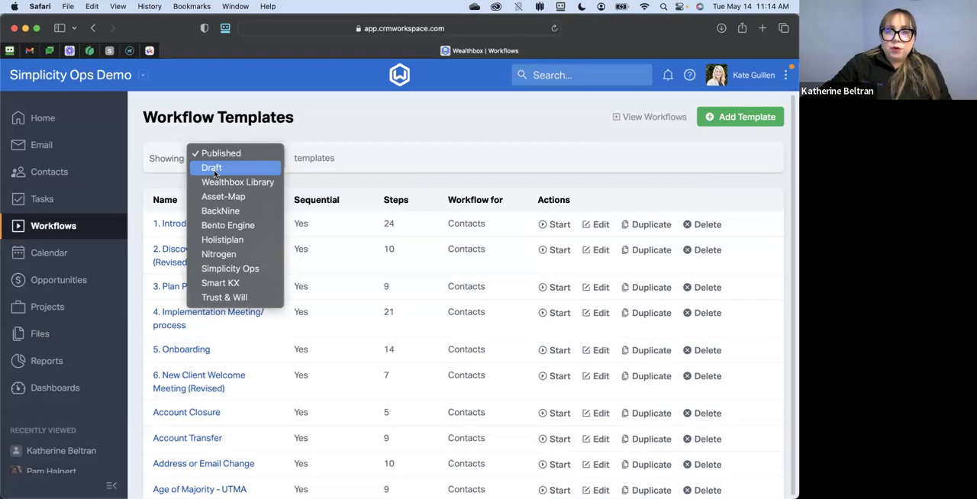
left_click(378, 144)
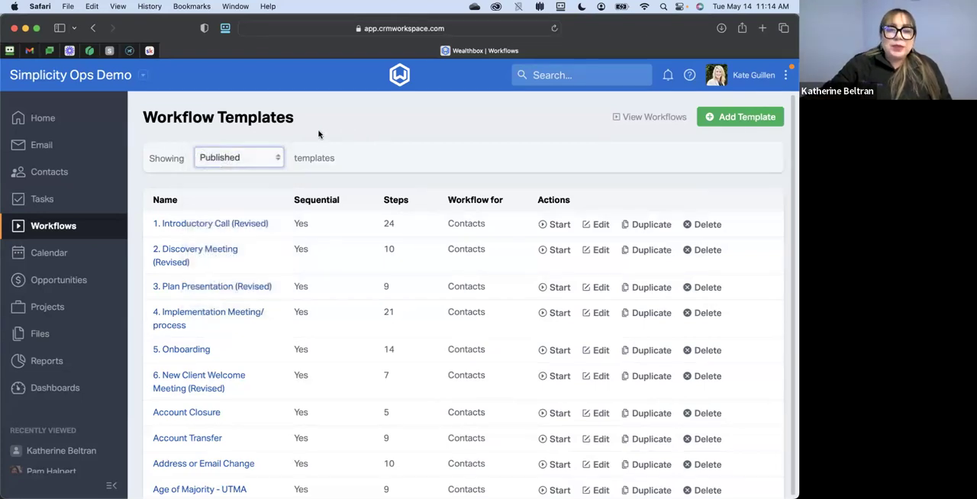
scroll(284, 205, "down", 8)
scroll(284, 206, "down", 10)
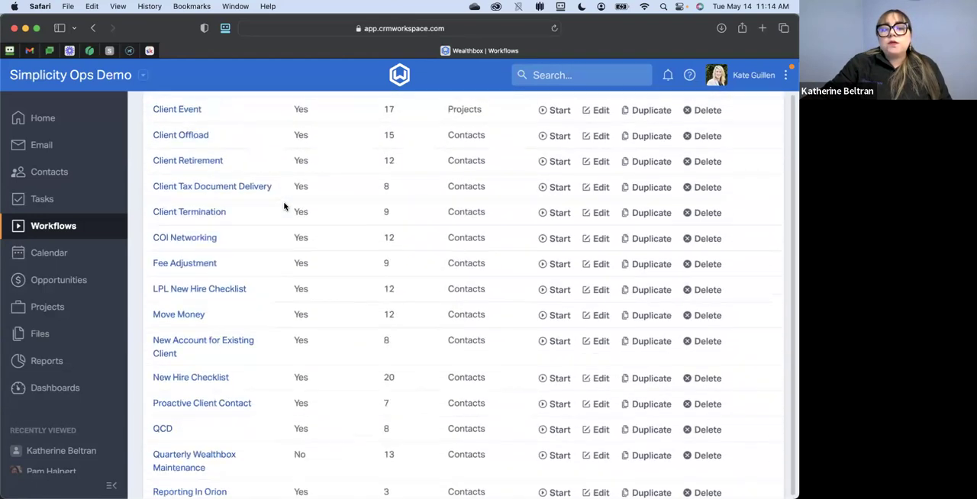
scroll(284, 206, "up", 20)
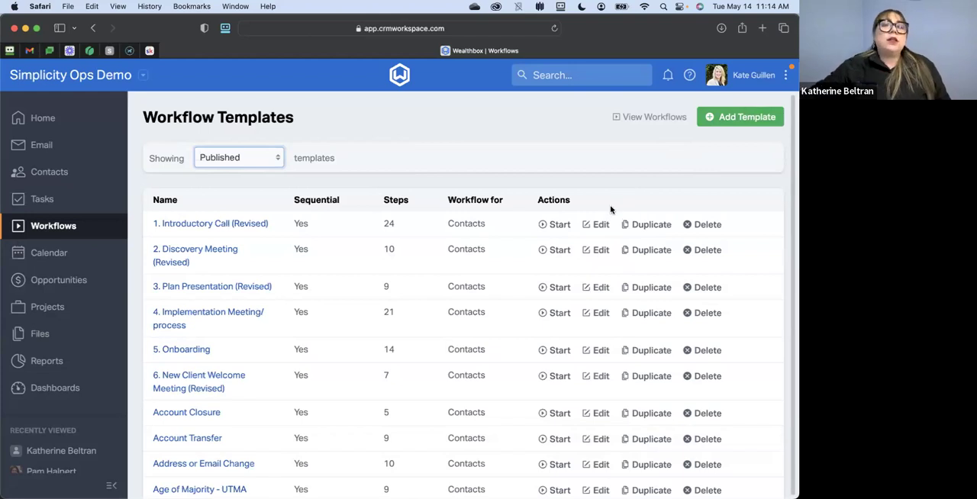
scroll(603, 208, "down", 1)
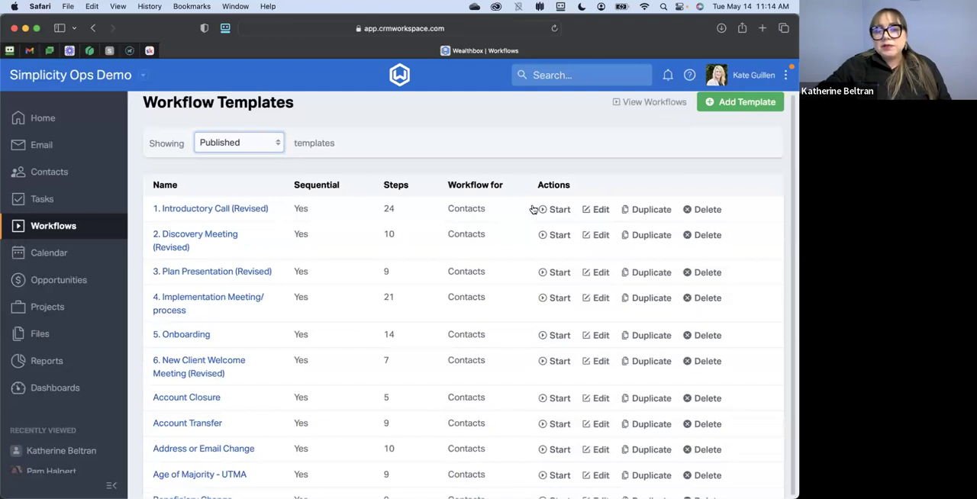
- Edit the "1. Introductory Call (Revised)" template and rename it to "1. Introductory Call"
left_click(596, 210)
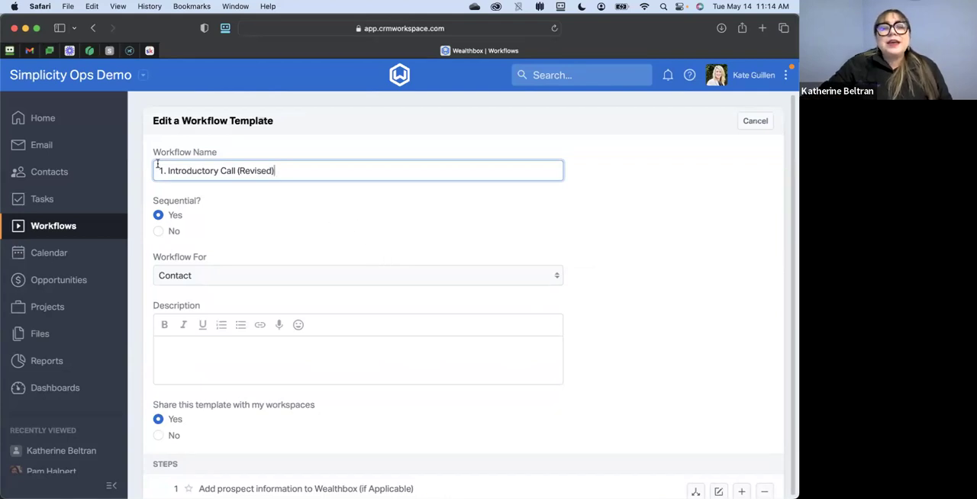
left_click_drag(301, 168, 237, 169)
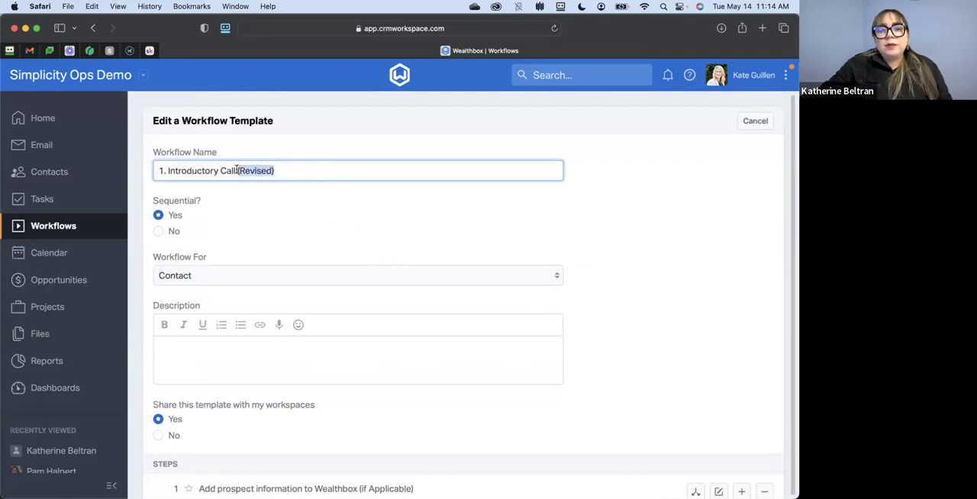
key("BackSpace")
left_click(247, 203)
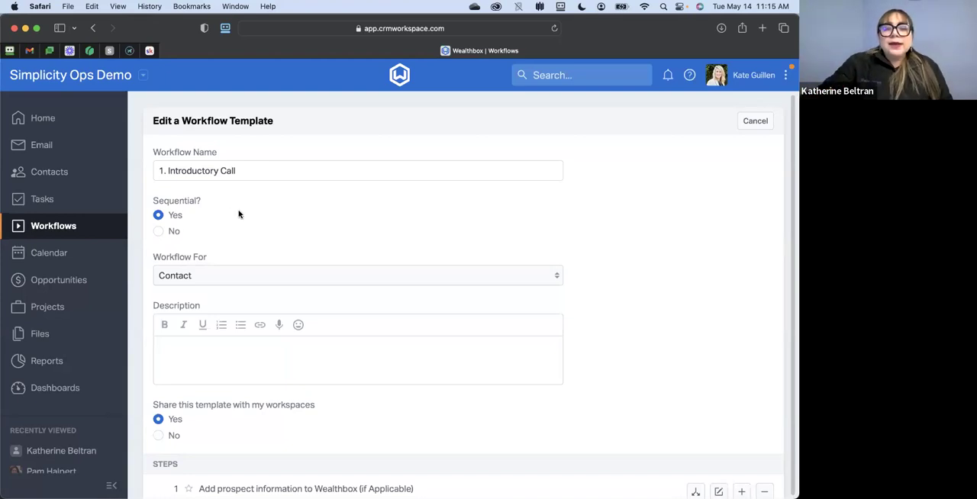
- Review which record types the Introductory Call workflow template can be used for
scroll(238, 214, "down", 1)
scroll(334, 242, "down", 2)
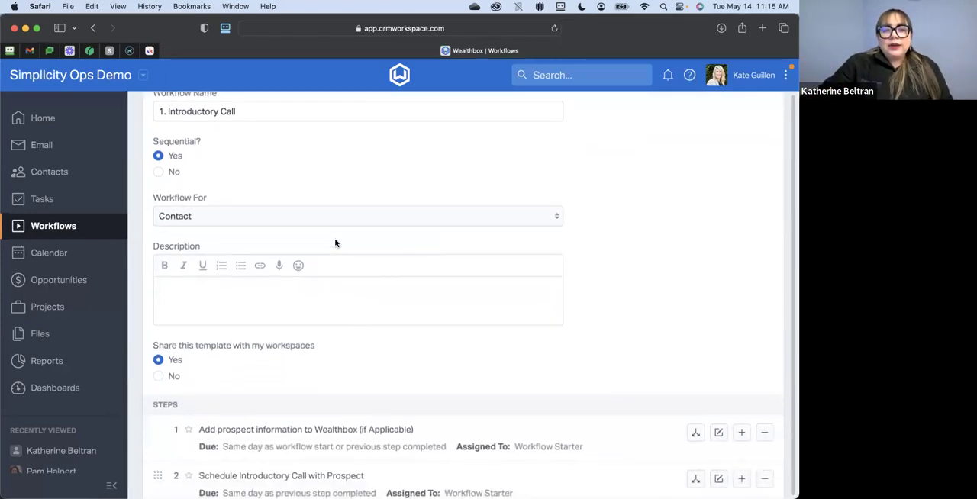
left_click(197, 218)
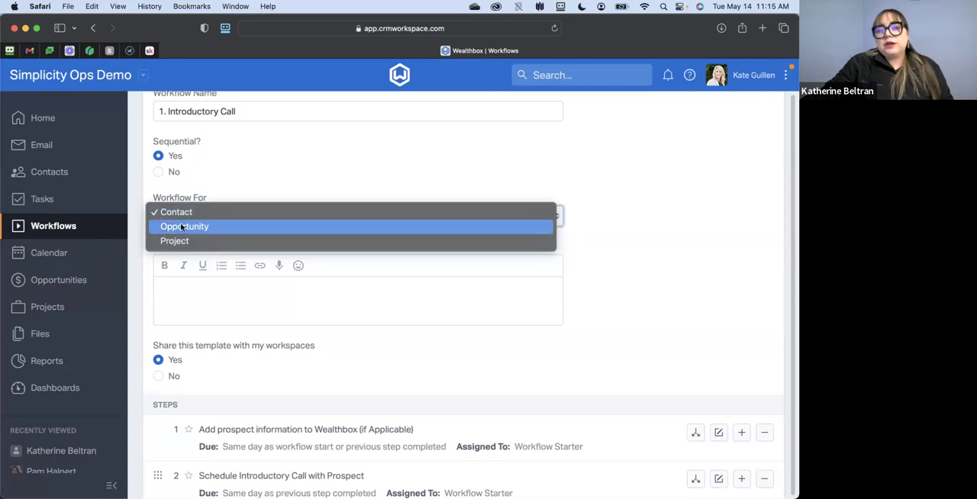
left_click(342, 183)
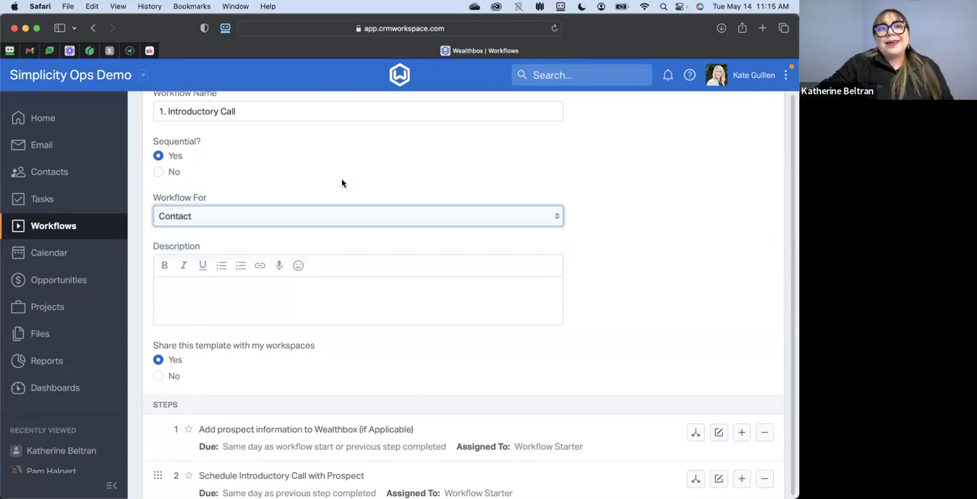
- Examine the template's description, workspace sharing setting and list of steps with their due dates and assignees
scroll(342, 183, "down", 2)
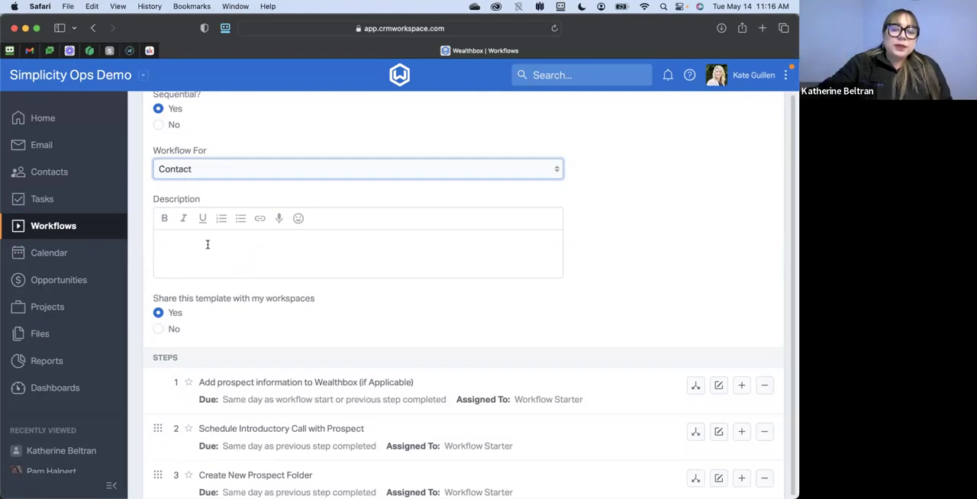
scroll(563, 265, "down", 4)
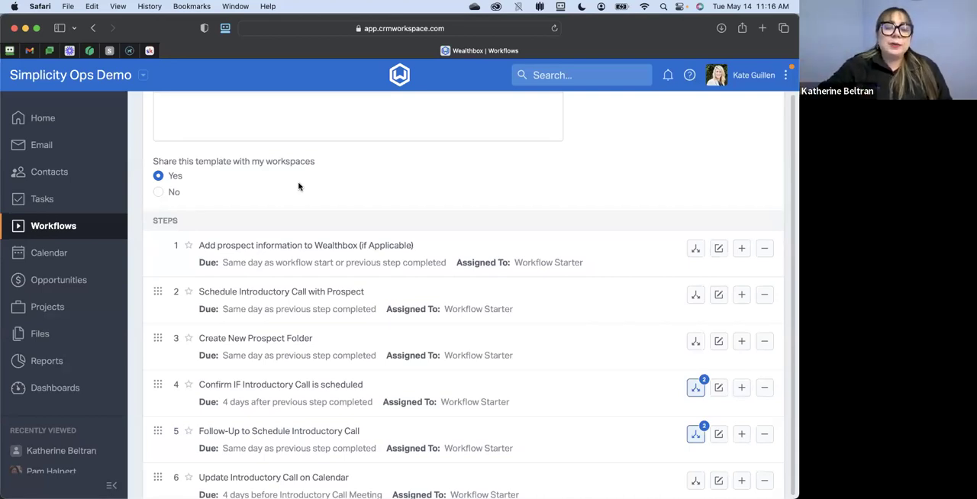
scroll(451, 181, "down", 3)
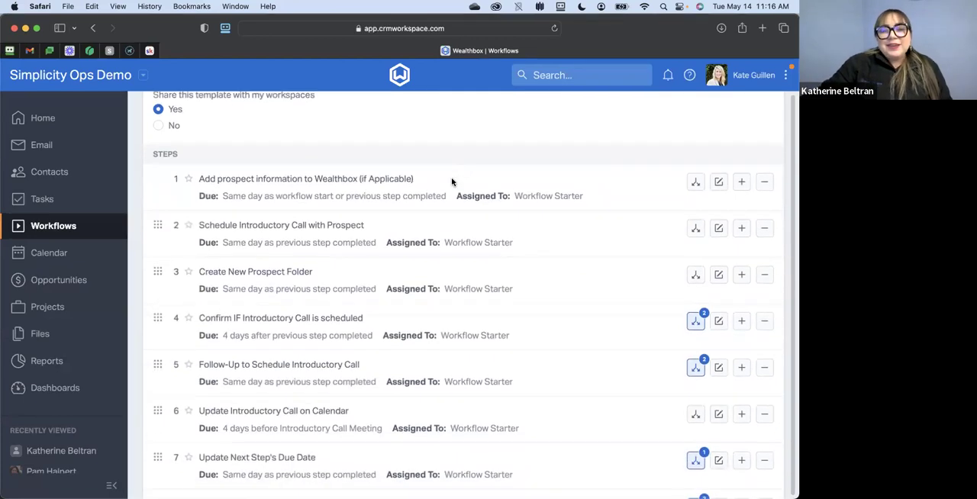
scroll(451, 181, "down", 3)
scroll(451, 181, "down", 5)
scroll(452, 182, "down", 10)
scroll(454, 181, "up", 20)
scroll(455, 180, "down", 4)
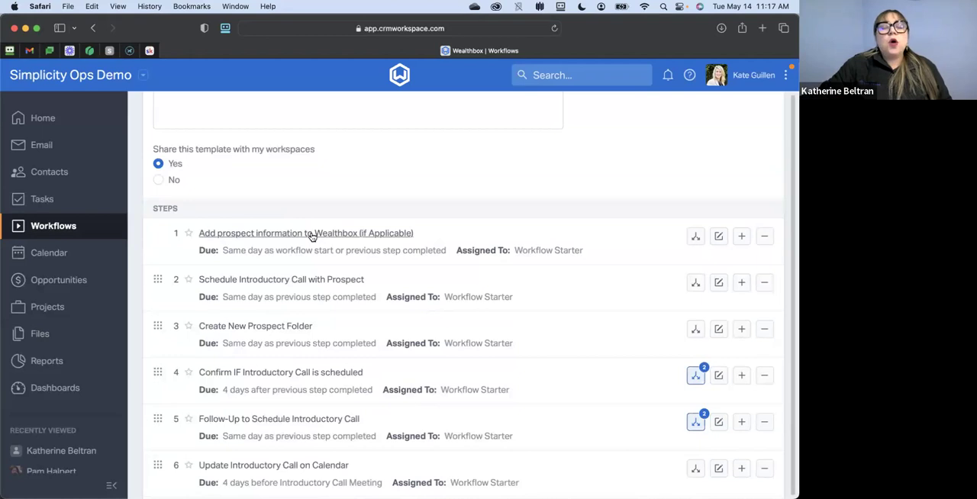
- Open the "Add prospect information to Wealthbox (if Applicable)" step for editing and read through its settings and description
left_click(719, 236)
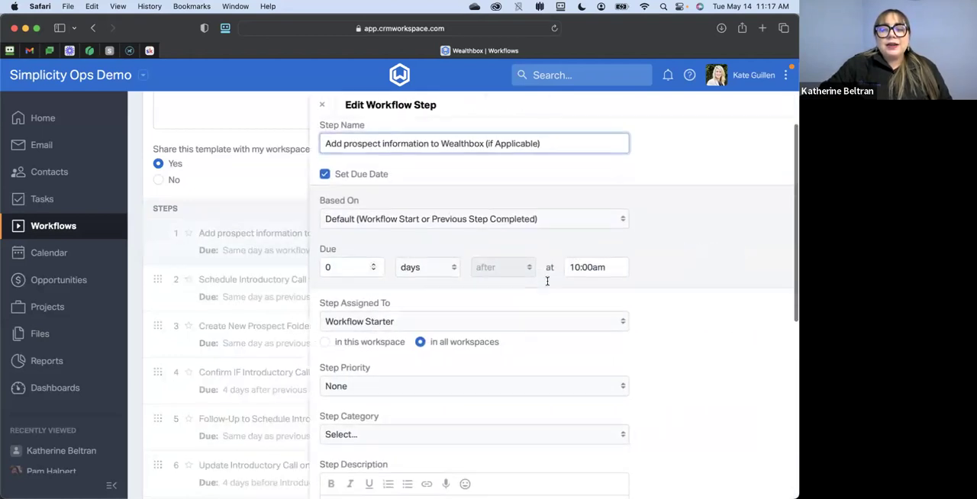
scroll(545, 280, "down", 5)
scroll(411, 321, "down", 2)
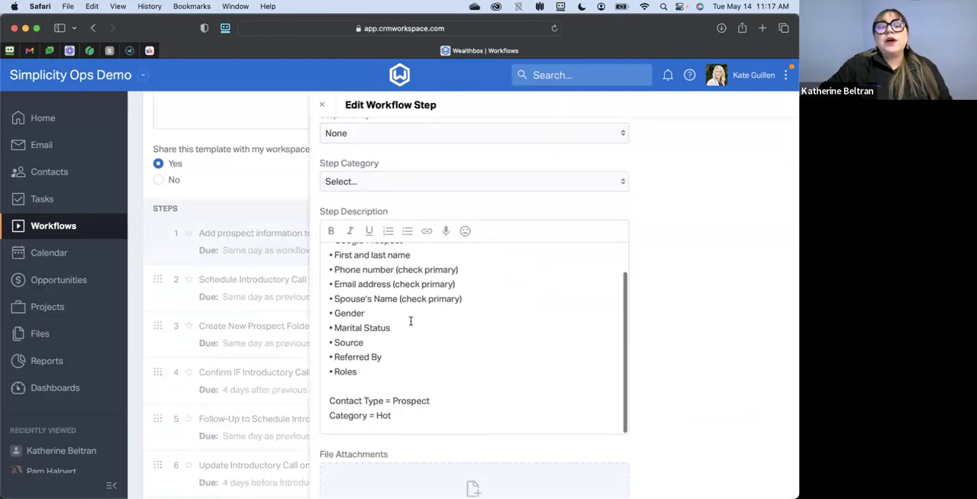
scroll(410, 322, "up", 3)
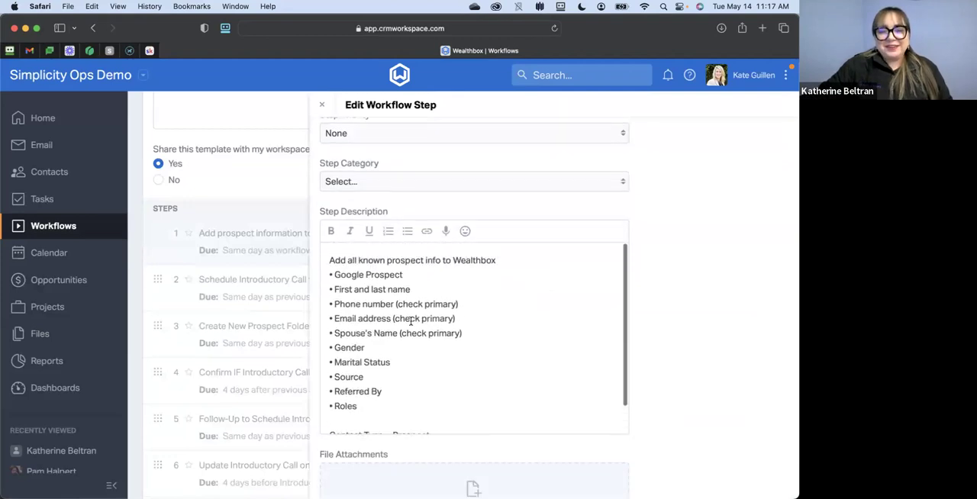
scroll(555, 314, "up", 6)
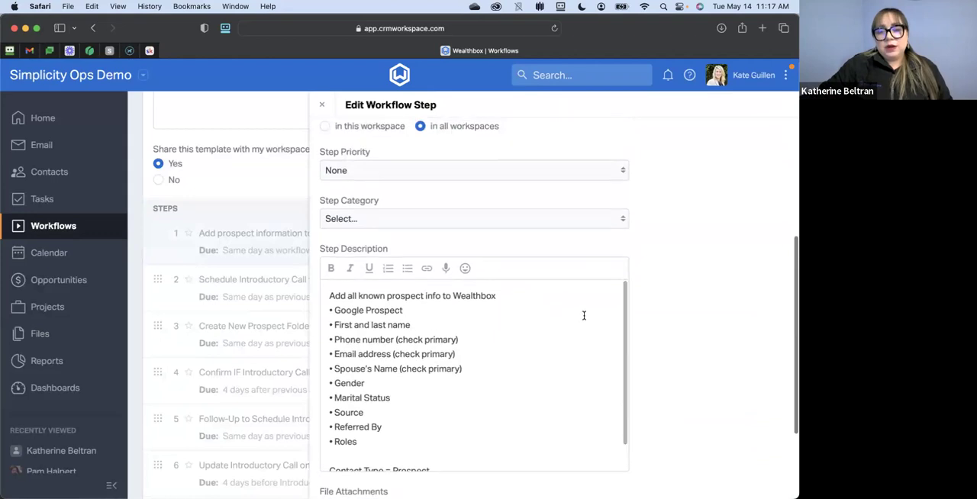
scroll(635, 313, "up", 2)
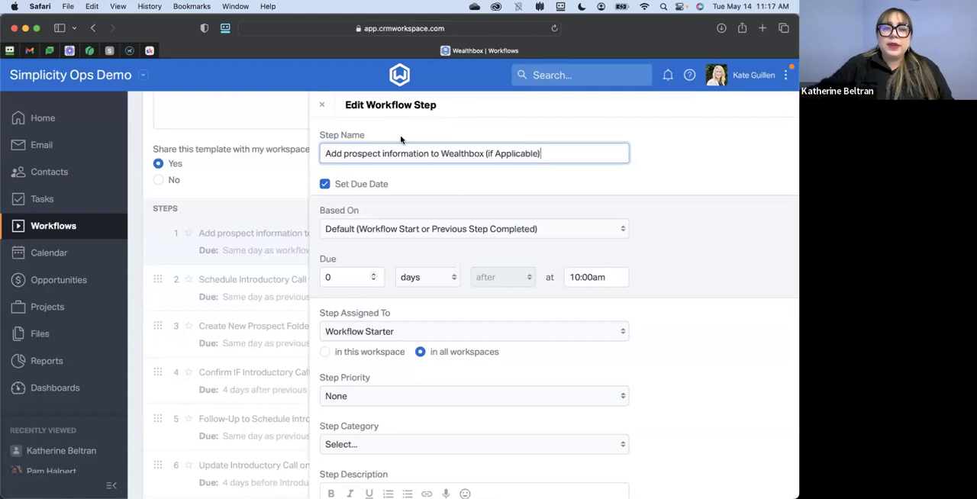
- Review the options the step's due date can be based on, including workflow start and milestones
left_click(405, 234)
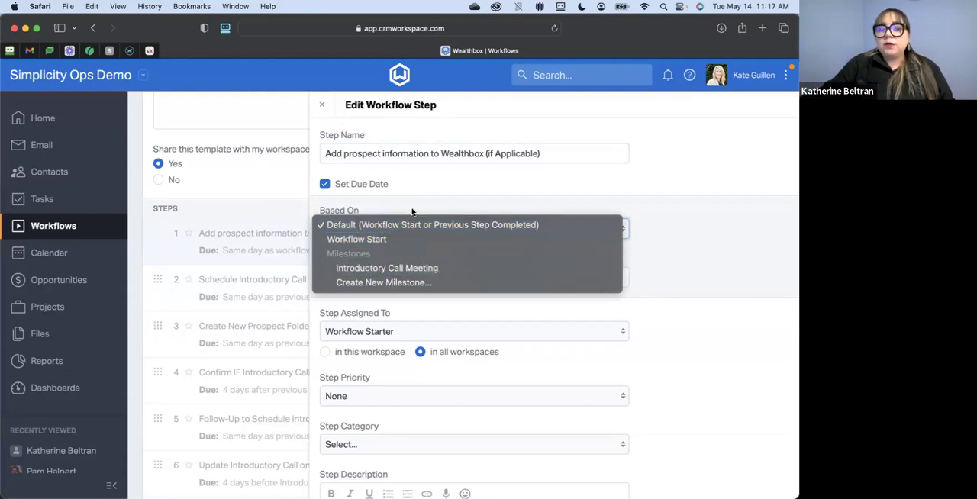
left_click(393, 226)
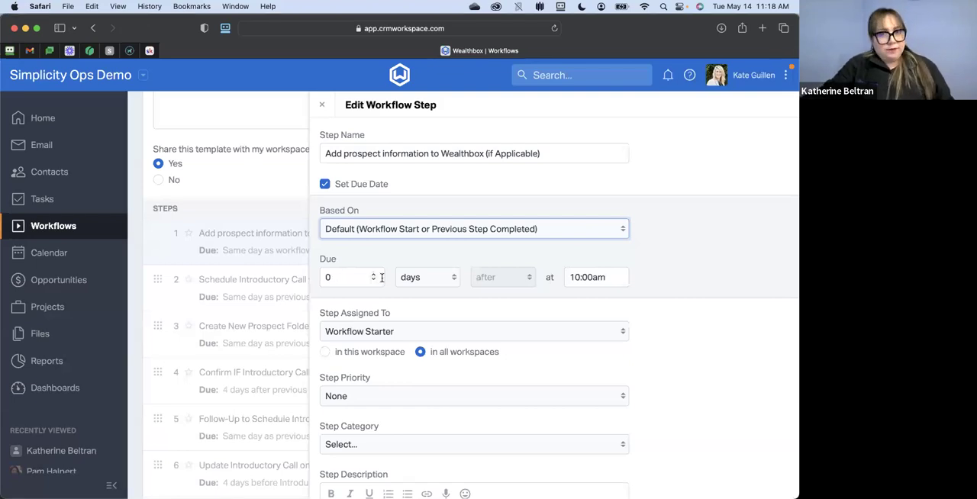
left_click(409, 233)
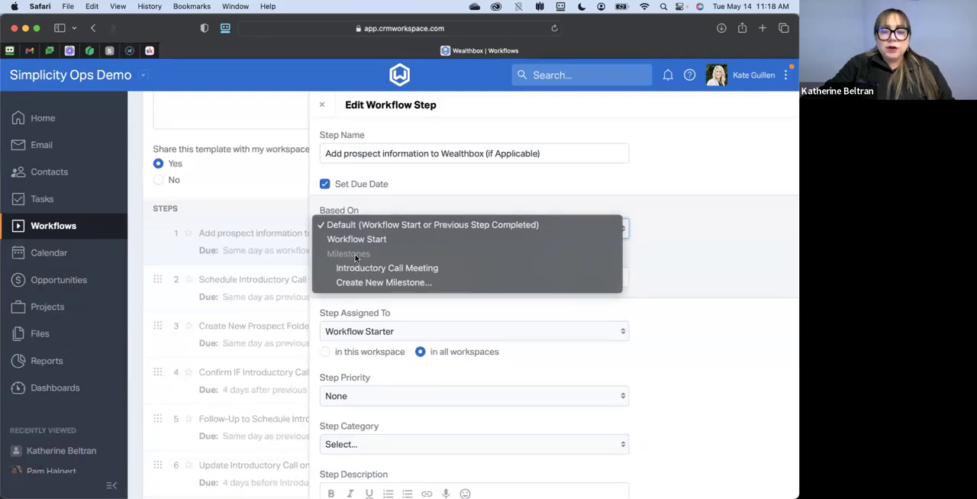
left_click(703, 248)
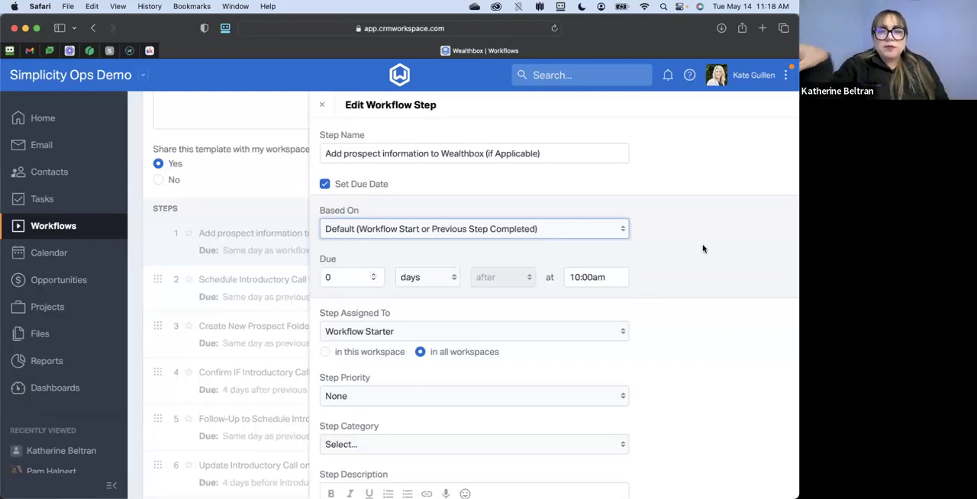
left_click(549, 233)
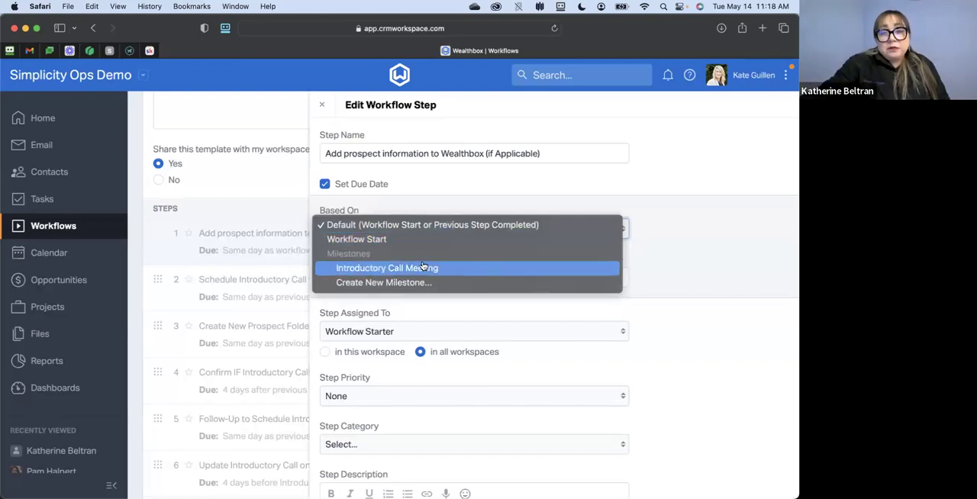
left_click(656, 237)
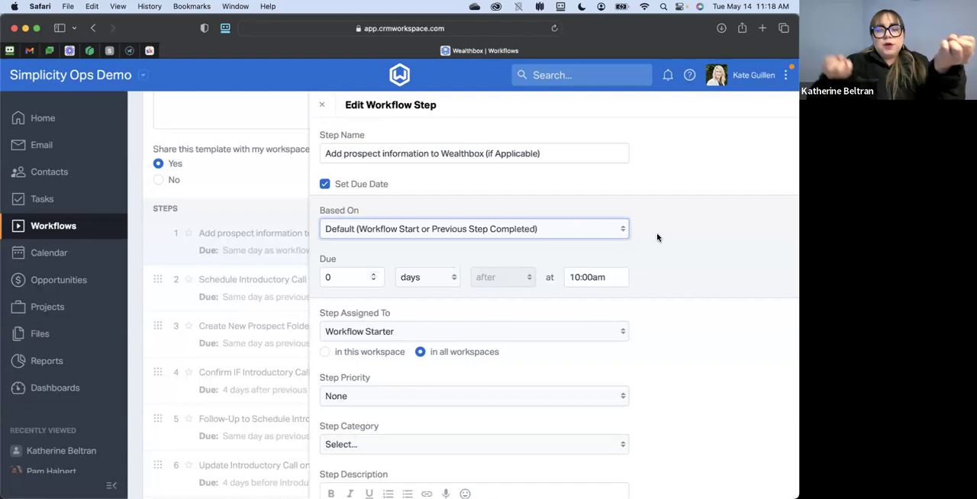
left_click(454, 228)
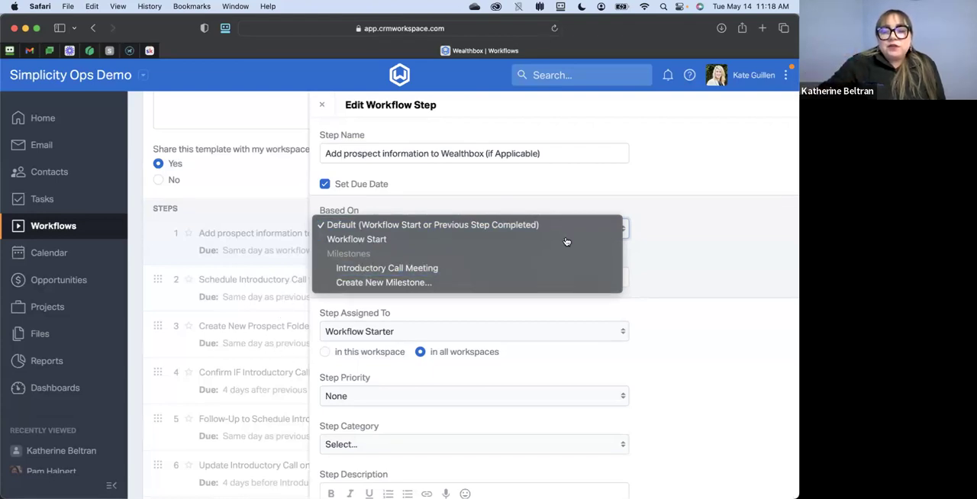
left_click(663, 214)
- Review the step's due timing and the choices for who the step can be assigned to
scroll(388, 233, "down", 3)
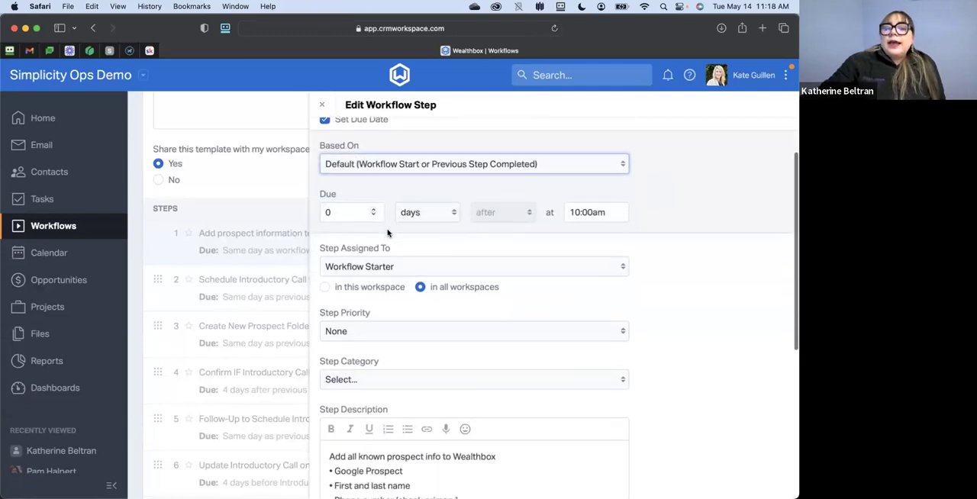
scroll(388, 233, "down", 1)
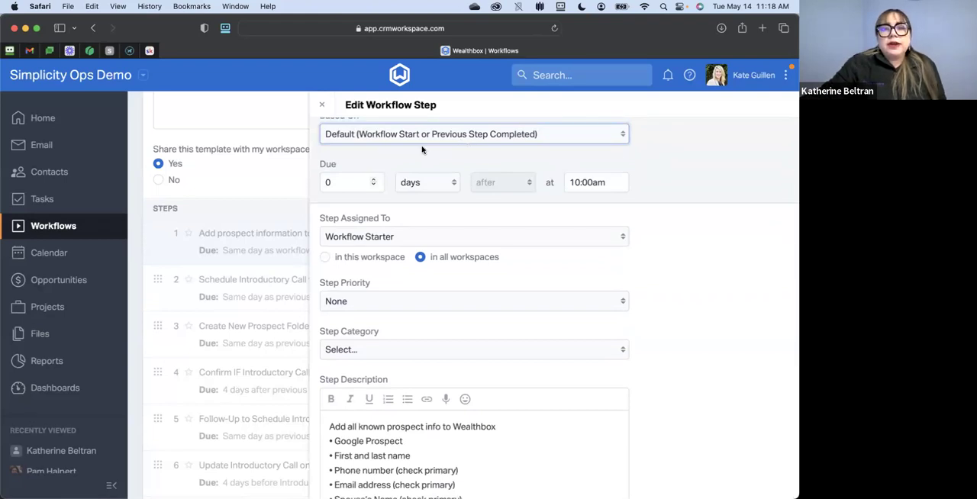
scroll(372, 176, "up", 1)
scroll(380, 149, "down", 1)
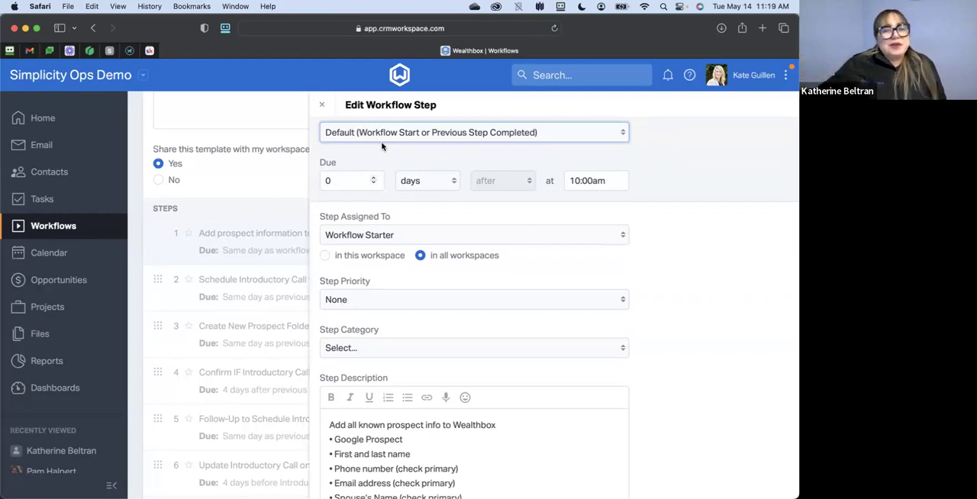
scroll(393, 176, "down", 2)
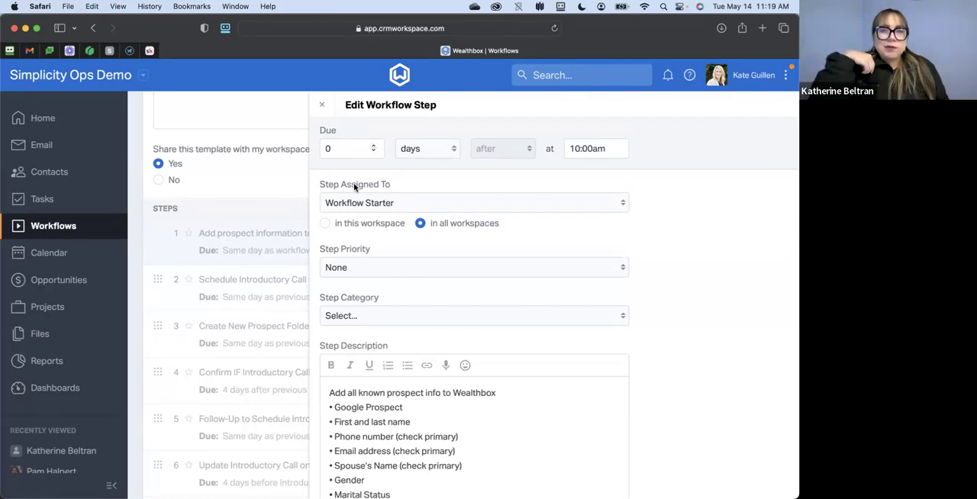
left_click(402, 203)
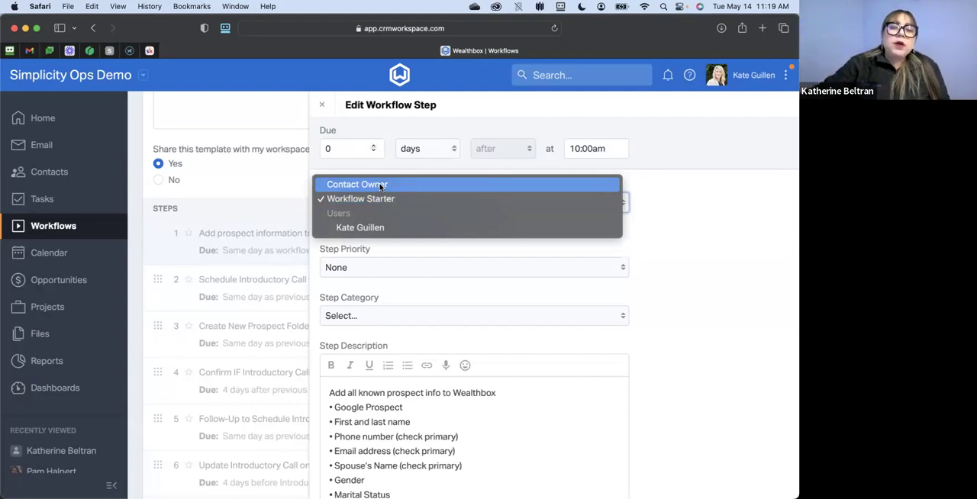
left_click(741, 214)
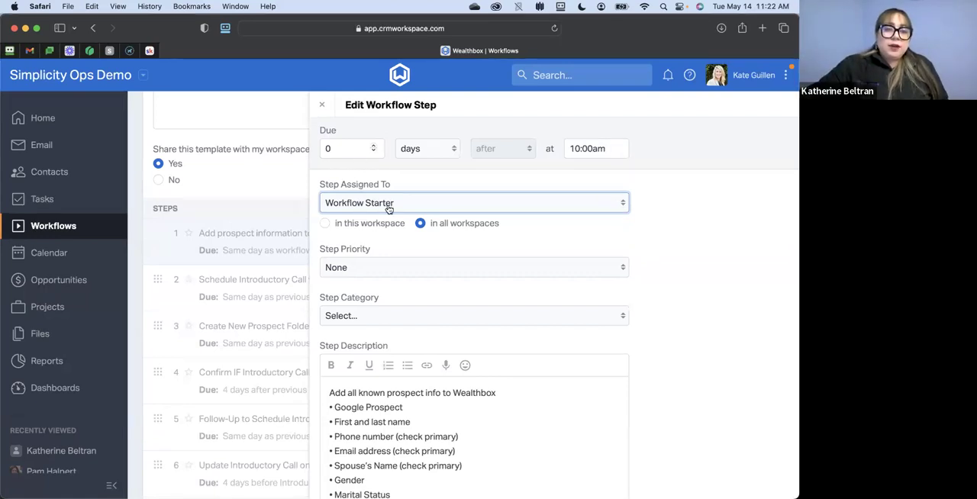
scroll(382, 205, "up", 1)
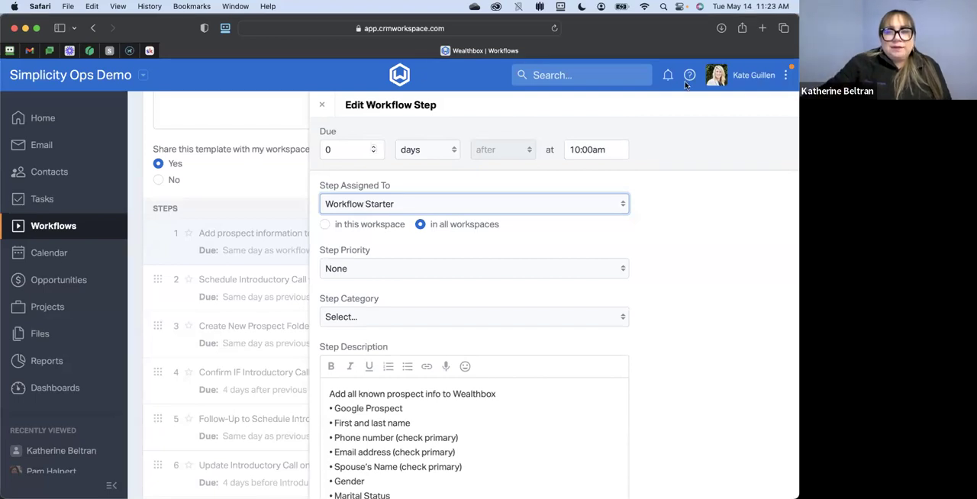
- Open the Wealthbox home page in a separate browser tab and switch to it, keeping the workflow step editor open
right_click(785, 79)
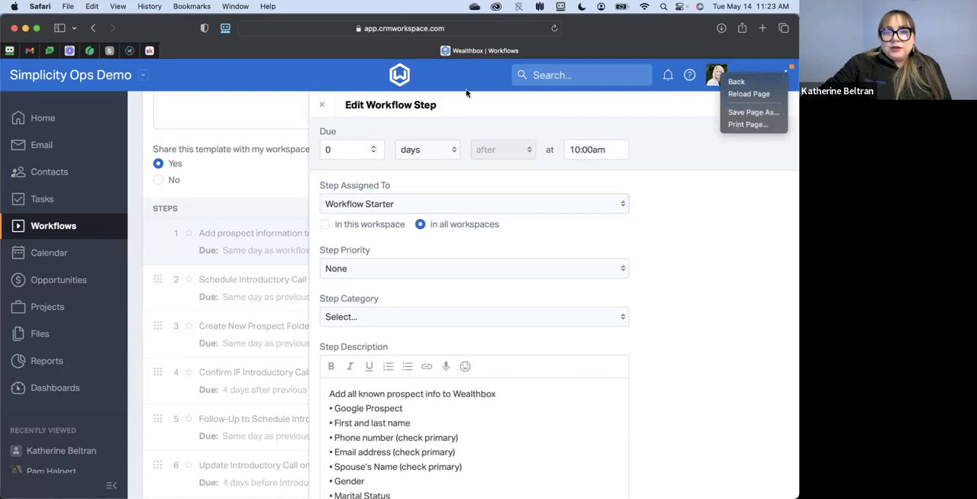
double_click(73, 77)
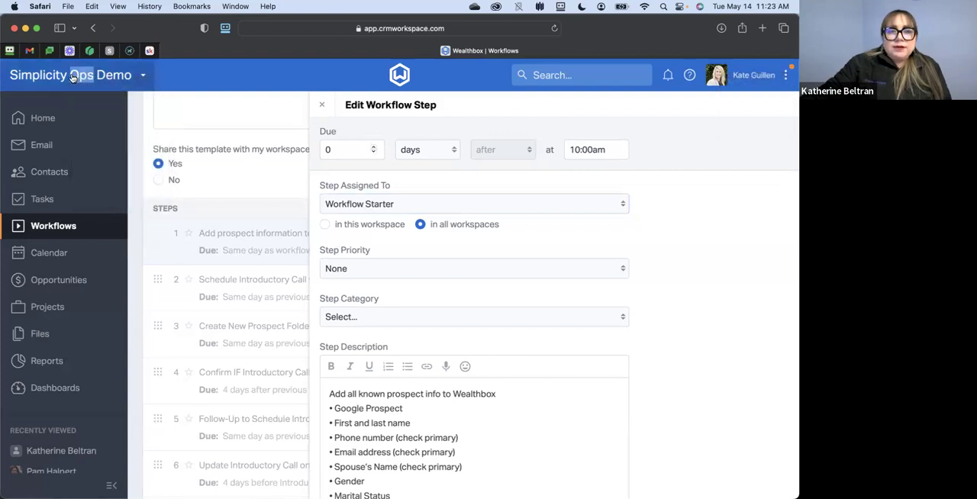
right_click(42, 76)
right_click(24, 115)
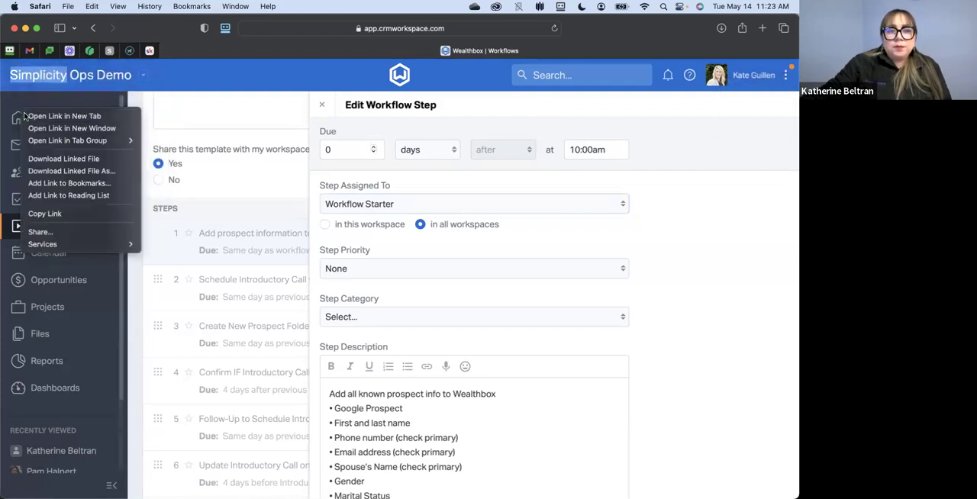
left_click(49, 117)
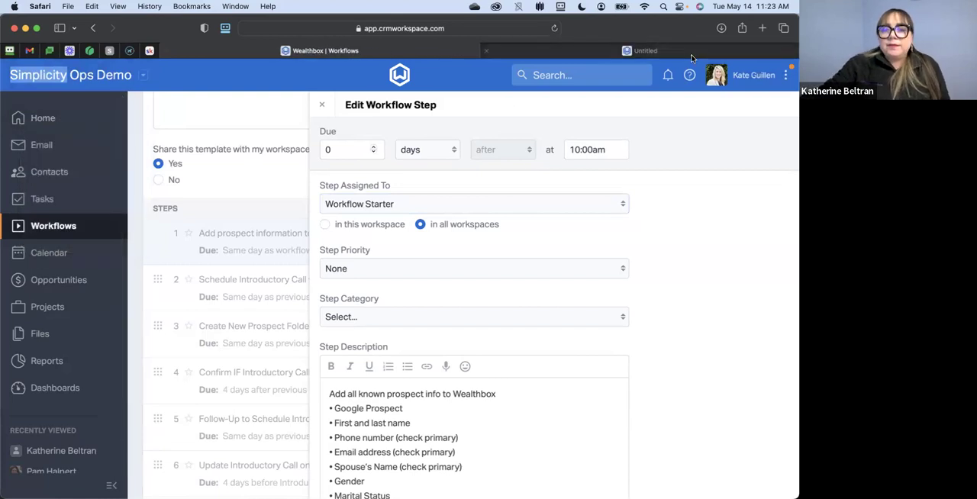
left_click(691, 55)
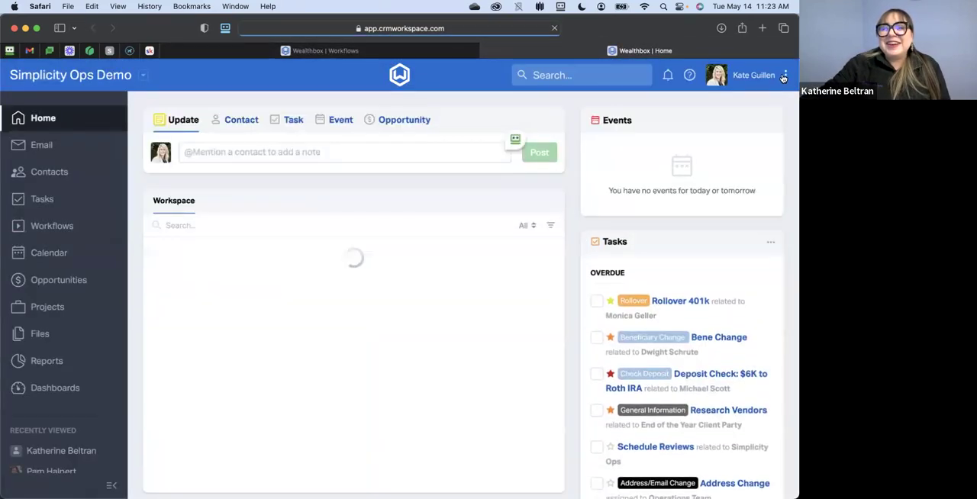
- Open the Contact Roles page within the workspace customization settings to review the roles that are set up
left_click(788, 75)
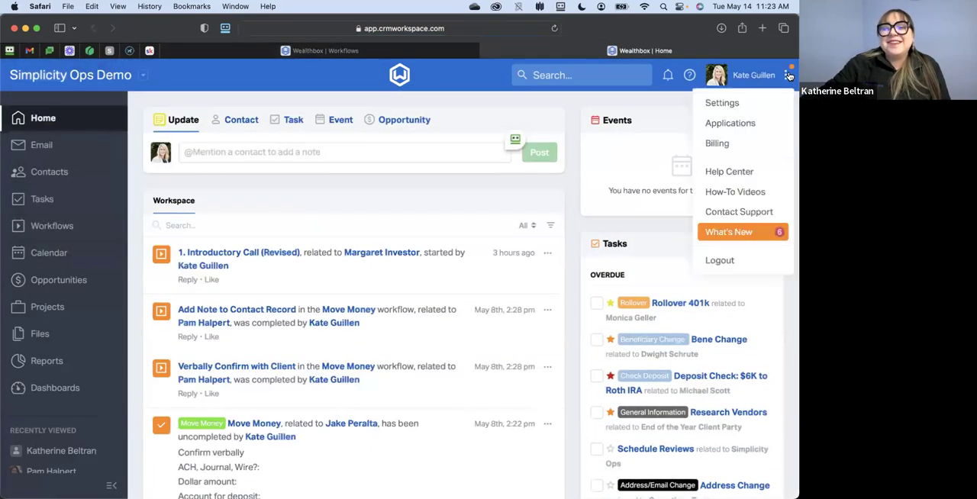
left_click(749, 100)
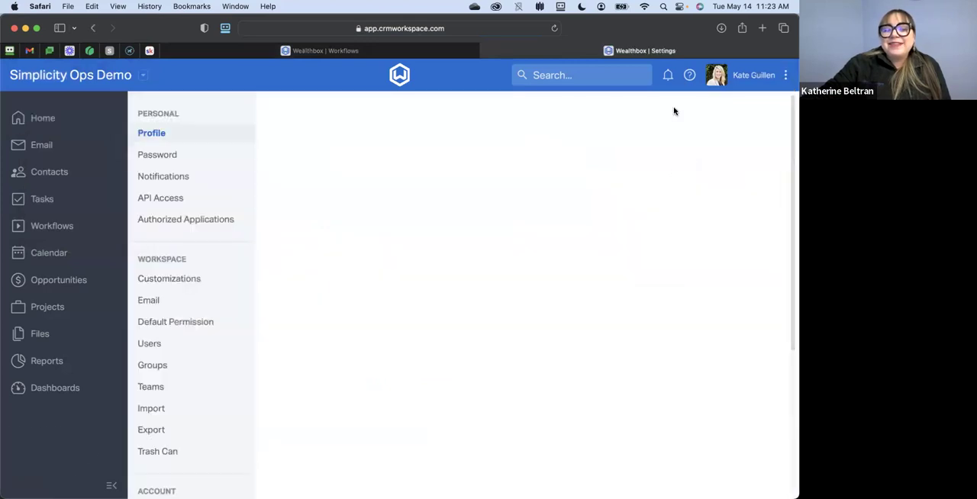
left_click(168, 284)
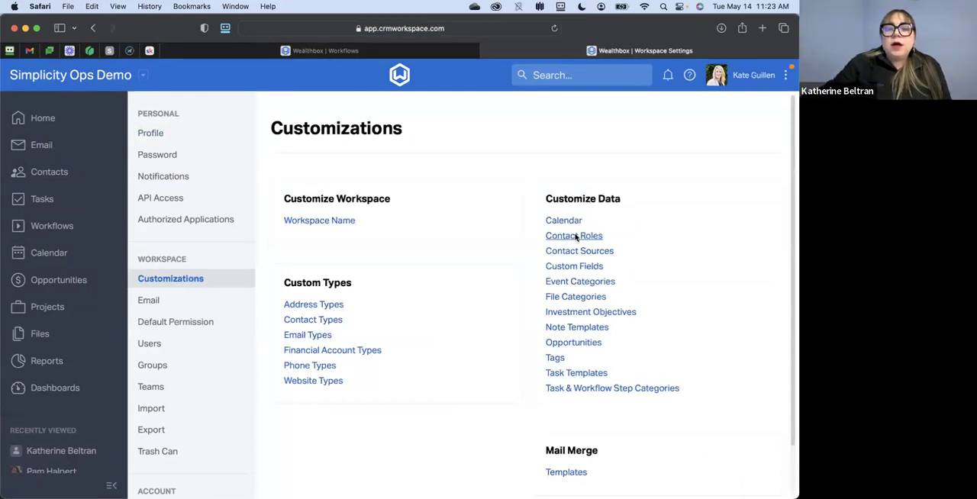
left_click(574, 237)
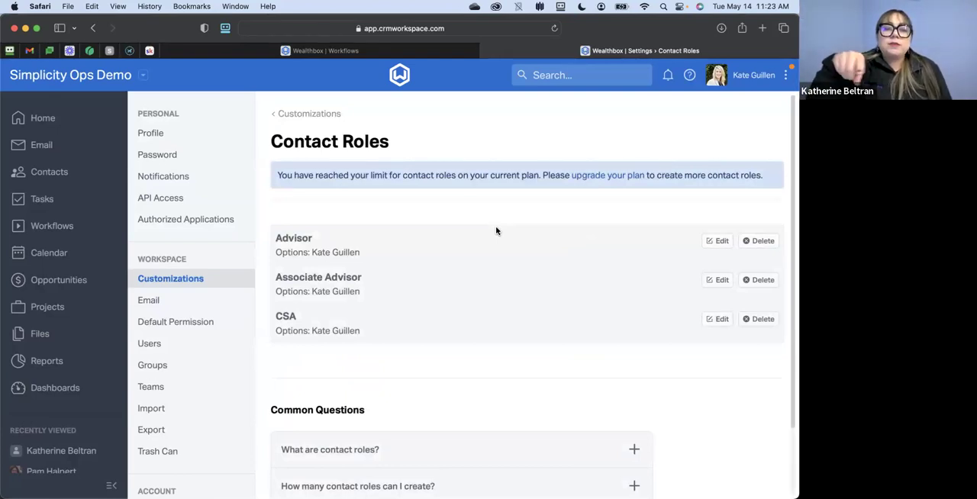
- Return to the workflow step being edited and review the priority levels it can be given
left_click(298, 51)
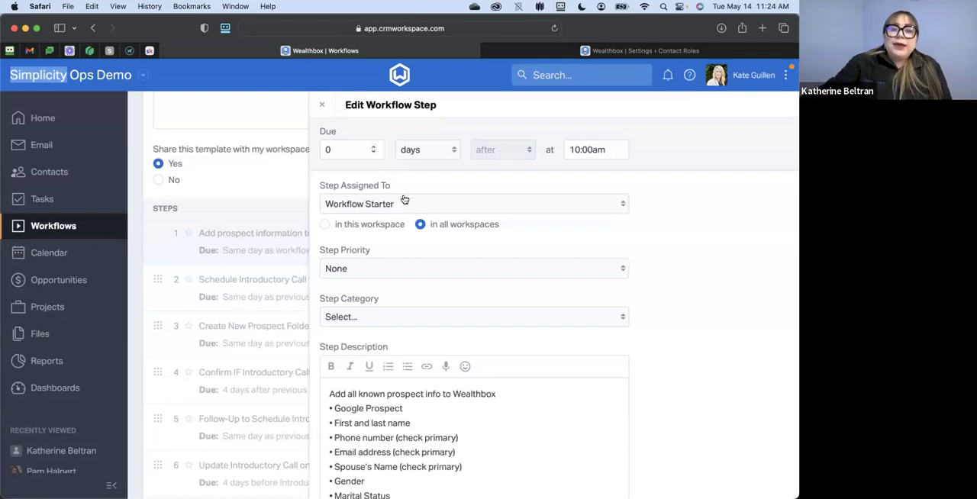
scroll(405, 201, "down", 2)
scroll(405, 200, "down", 1)
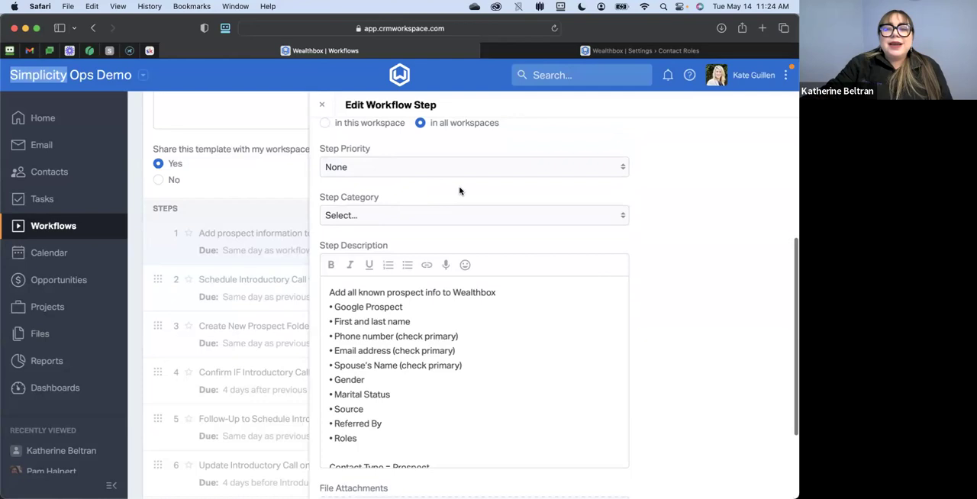
left_click(381, 174)
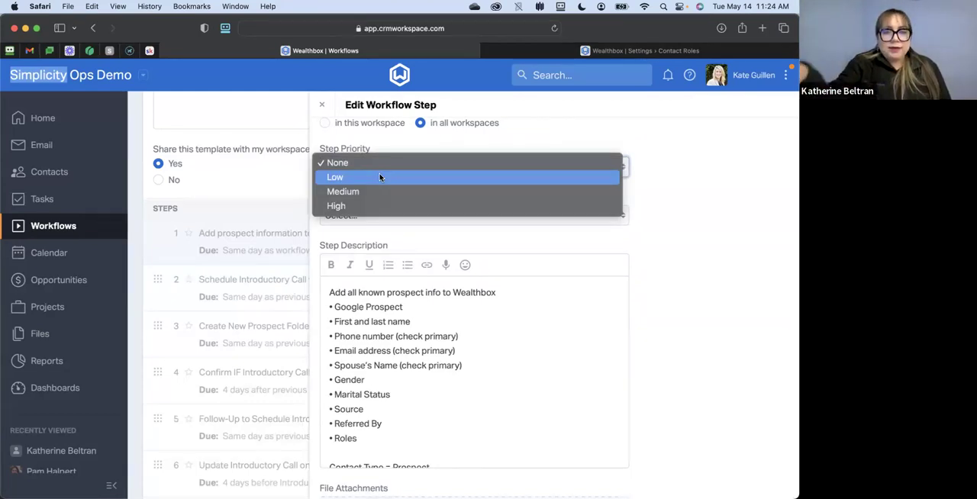
left_click(468, 143)
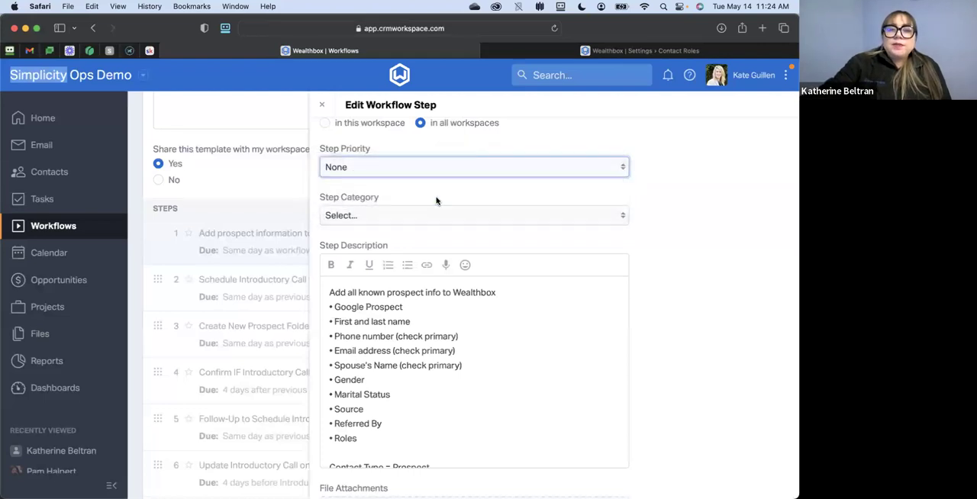
- Review the categories available for the workflow step and glance over the template's settings behind it
left_click(396, 217)
scroll(407, 236, "down", 5)
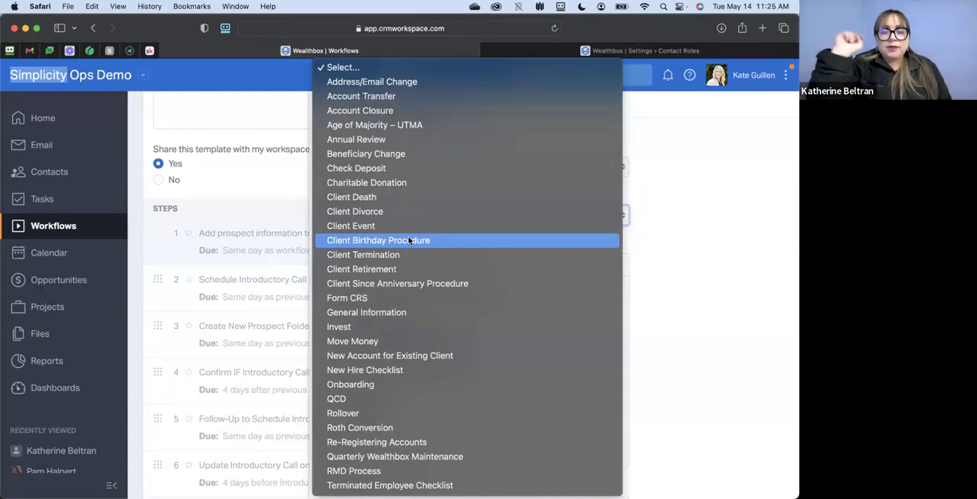
left_click(707, 227)
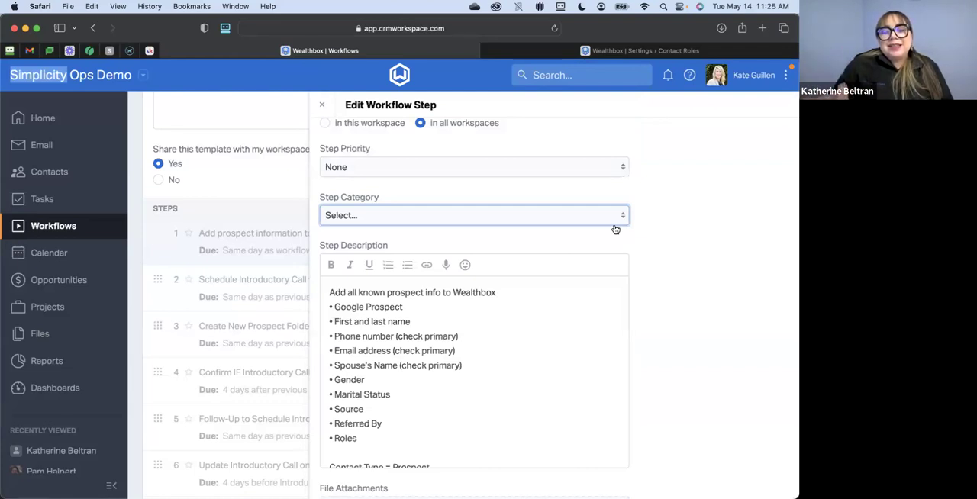
scroll(241, 204, "up", 4)
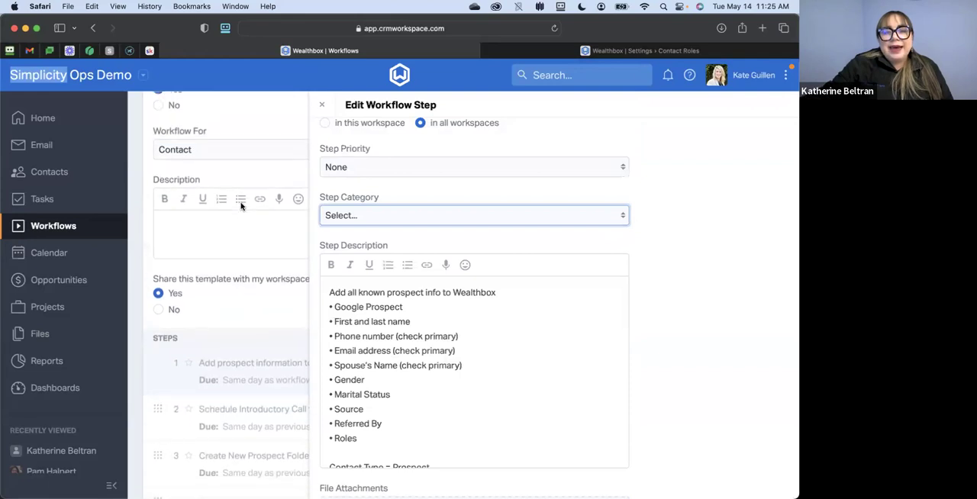
scroll(240, 205, "up", 4)
scroll(241, 207, "down", 7)
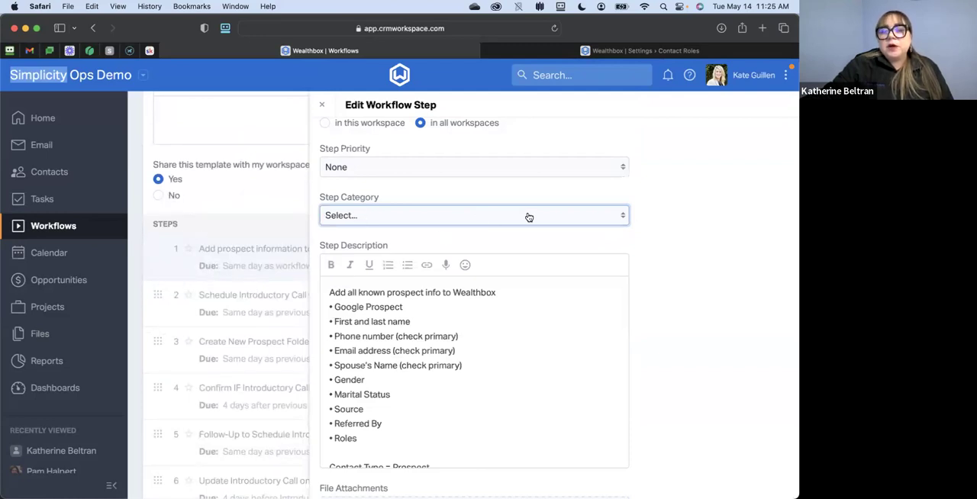
- Read through the step's settings, full description and file attachments area, and save the step
scroll(506, 216, "down", 3)
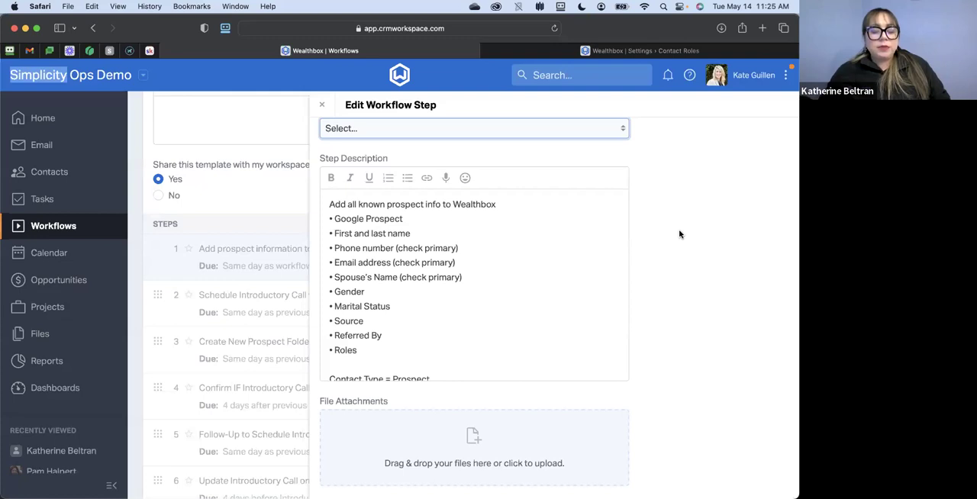
scroll(679, 235, "up", 8)
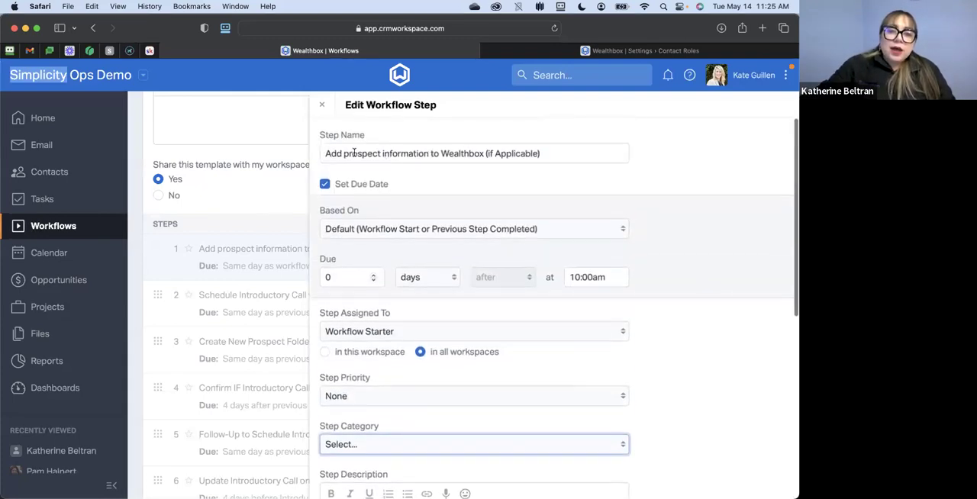
scroll(473, 183, "down", 8)
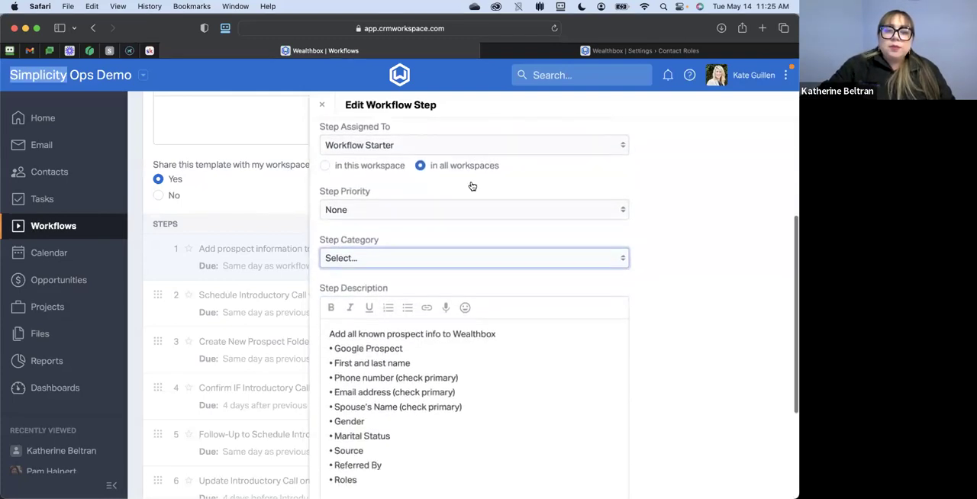
scroll(474, 214, "down", 2)
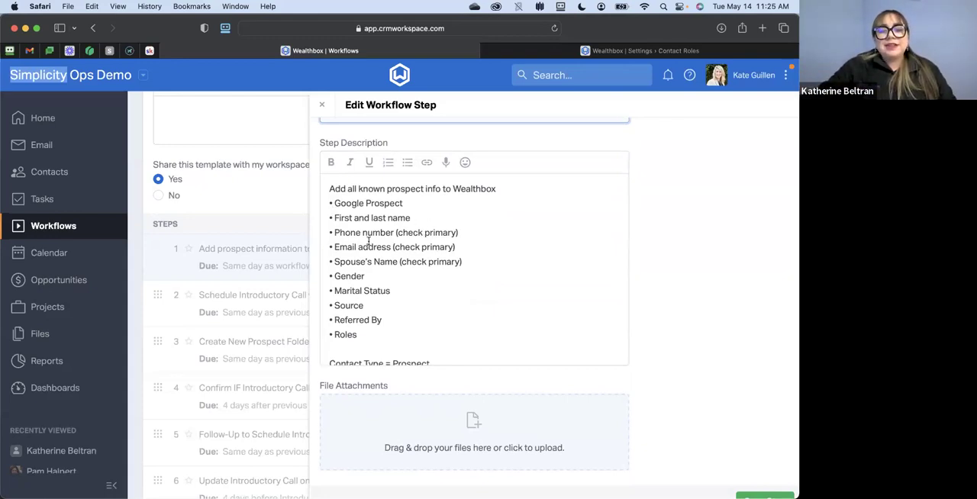
scroll(374, 260, "down", 2)
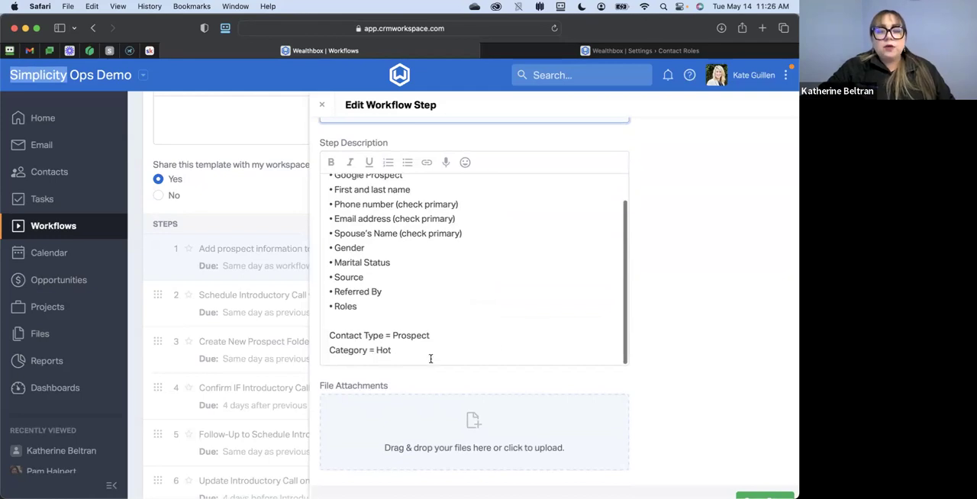
scroll(504, 347, "up", 3)
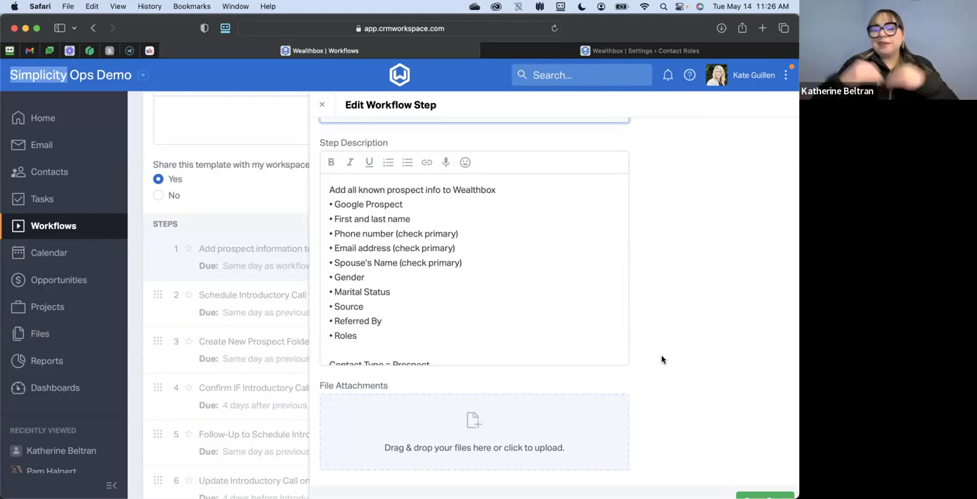
scroll(662, 358, "down", 2)
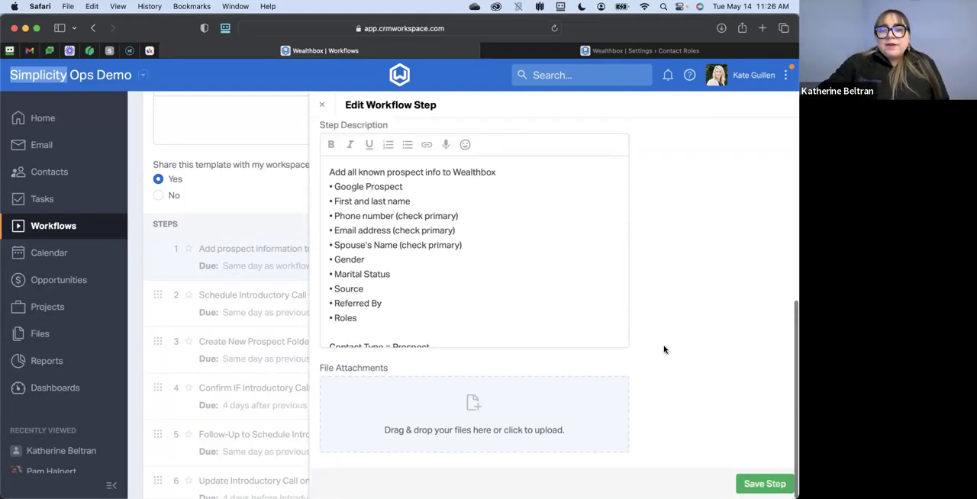
left_click(761, 484)
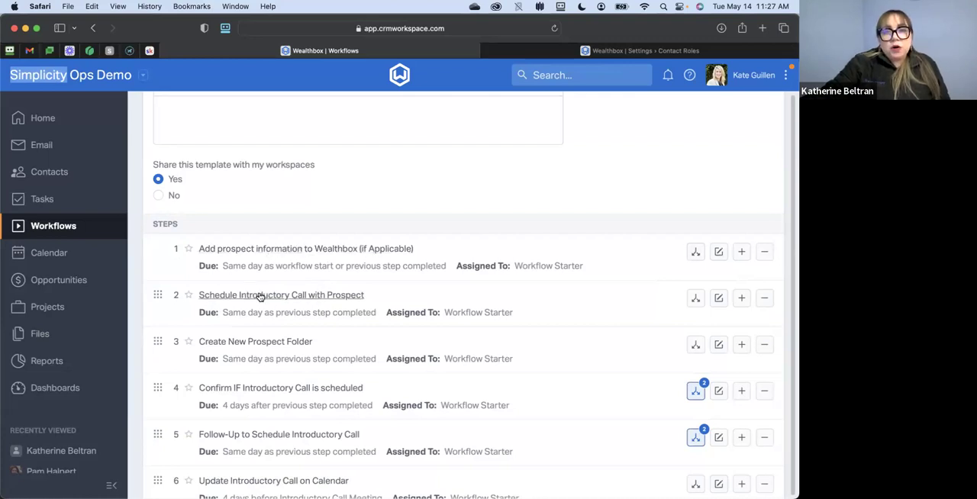
- Review the outcome types available for the "Add prospect information to Wealthbox (if Applicable)" step without adding an outcome
left_click(697, 253)
left_click(363, 234)
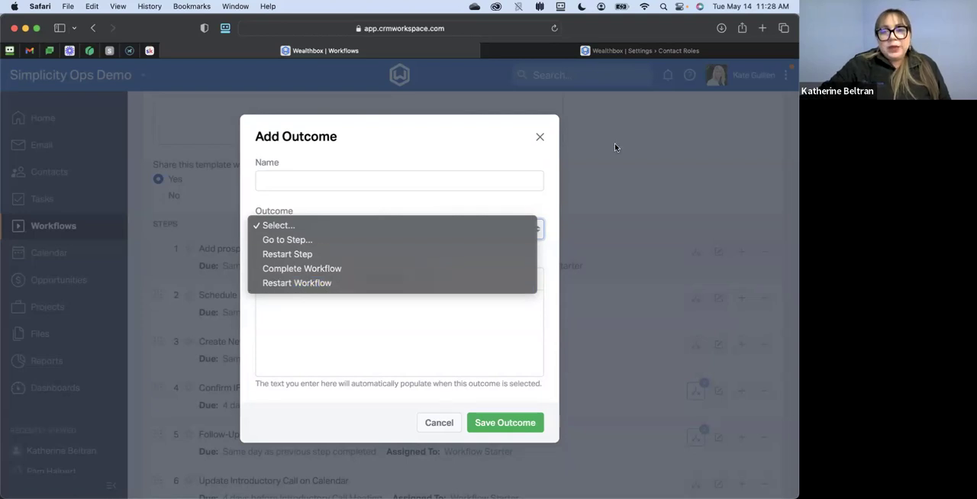
left_click(538, 138)
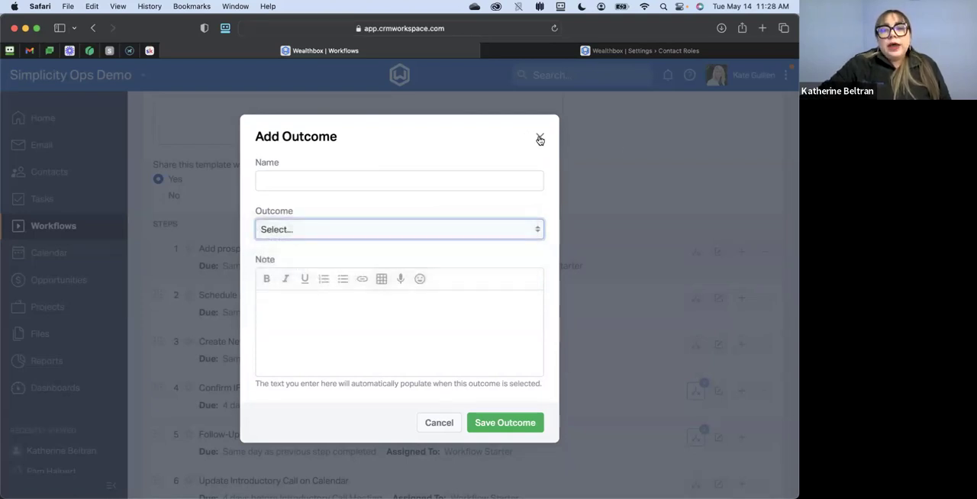
left_click(538, 138)
- Examine the outcomes of the "Confirm IF Introductory Call is scheduled" step and the steps they lead to, and close its details
scroll(675, 222, "down", 1)
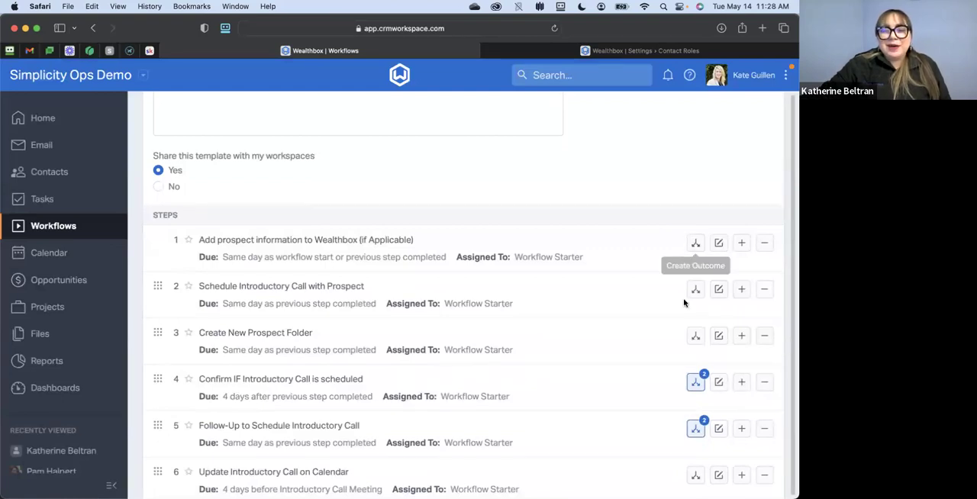
scroll(684, 305, "down", 2)
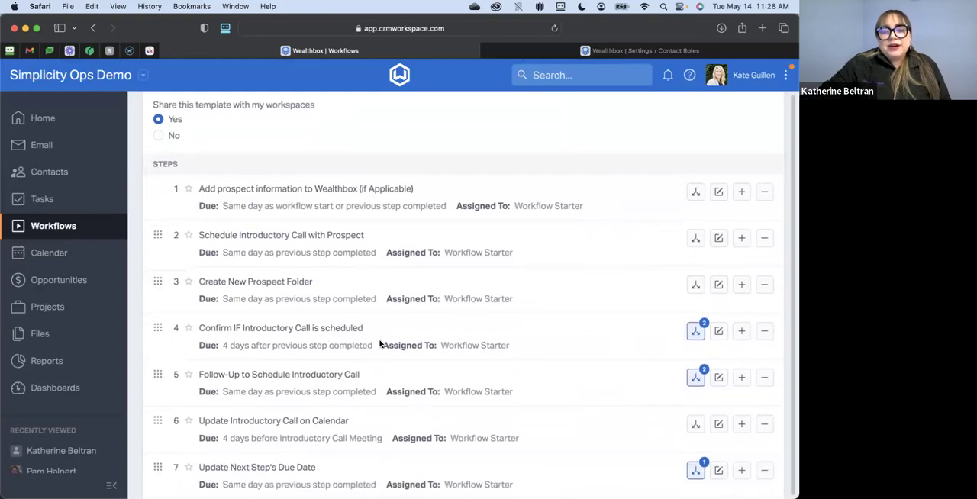
scroll(380, 343, "down", 3)
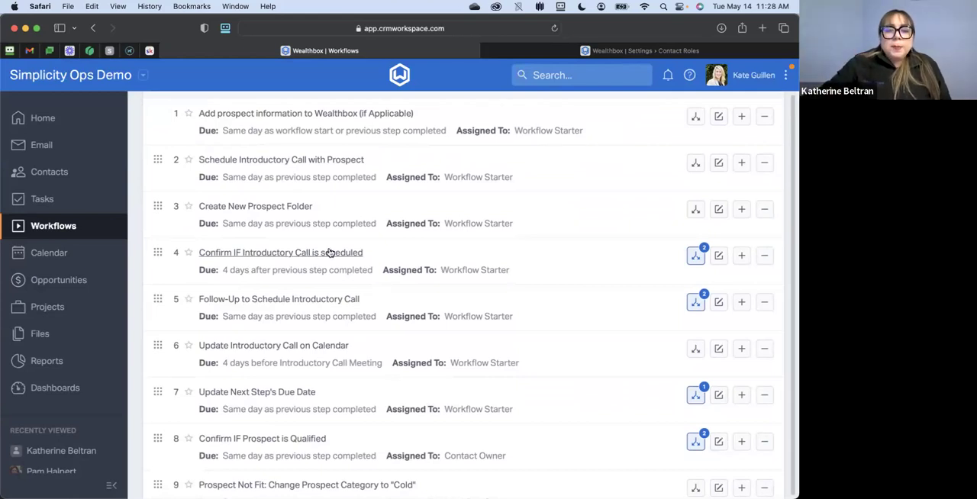
scroll(315, 257, "down", 1)
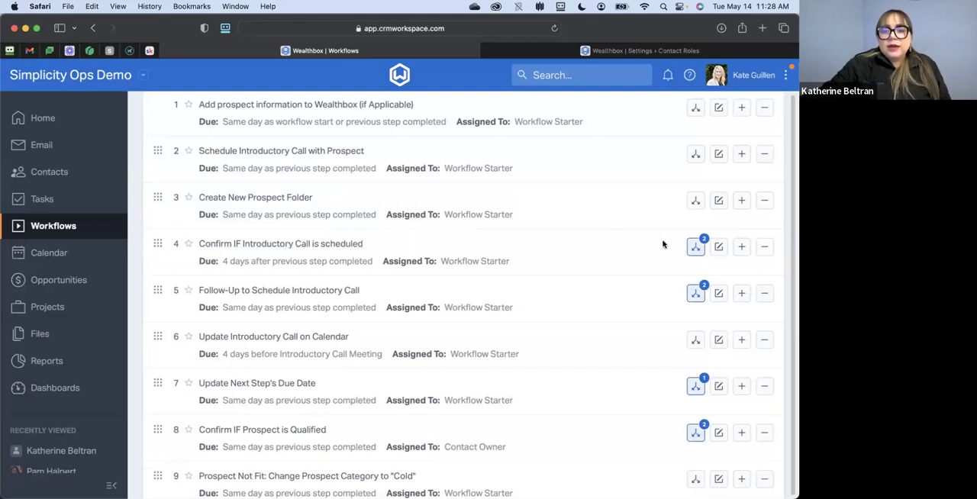
left_click(695, 246)
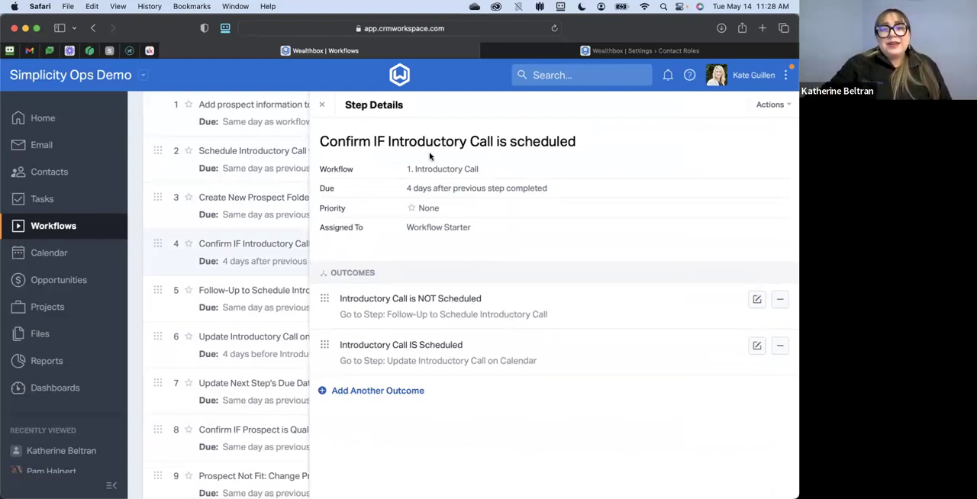
left_click(322, 105)
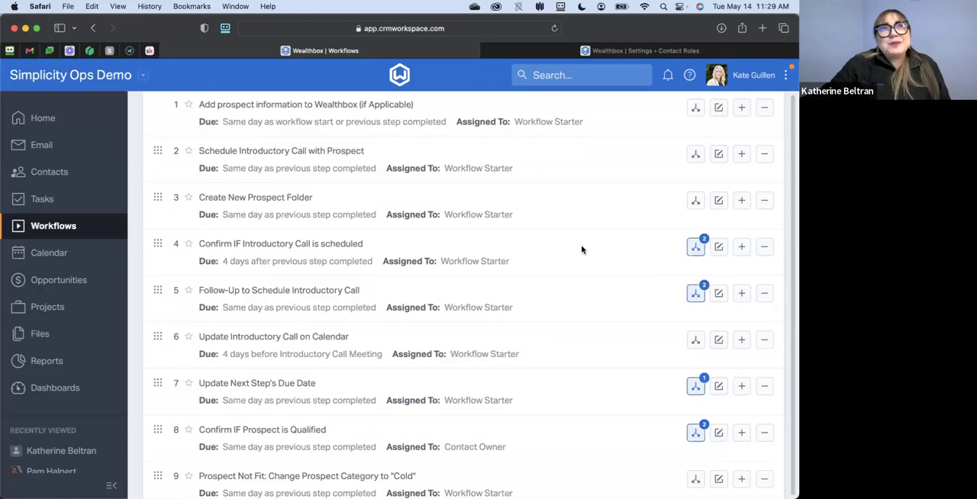
- Look over the remaining steps through the end of the template and return to its general settings
scroll(594, 245, "down", 20)
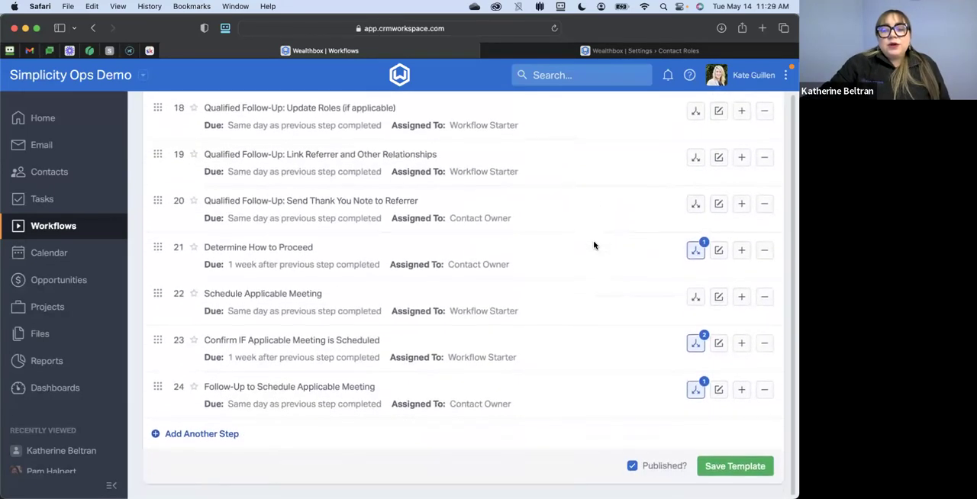
scroll(594, 245, "up", 15)
scroll(594, 245, "up", 5)
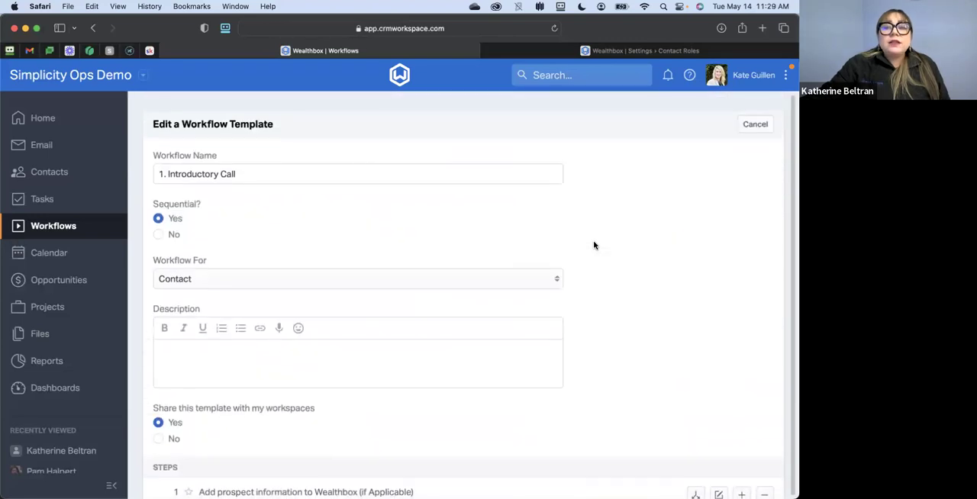
- Discard the unsaved changes to the Introductory Call template and open the Quarterly Wealthbox Maintenance template for editing
left_click(755, 121)
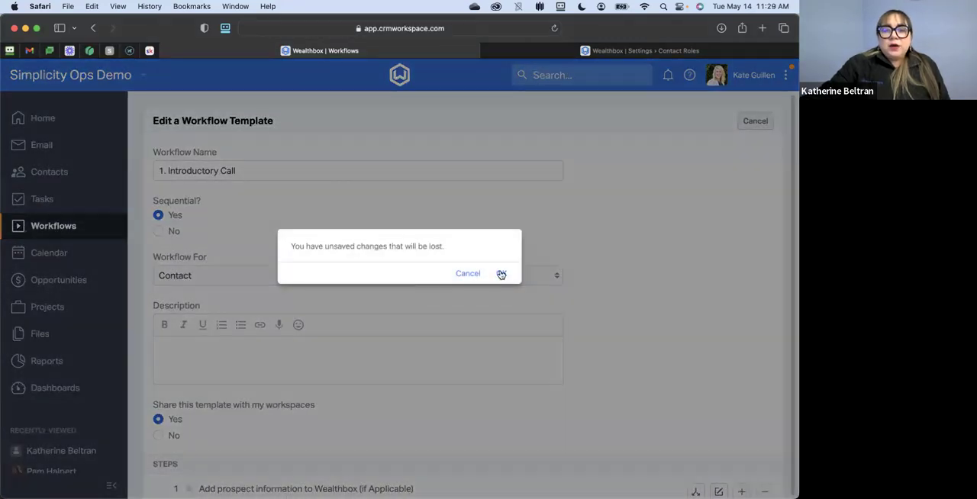
left_click(502, 274)
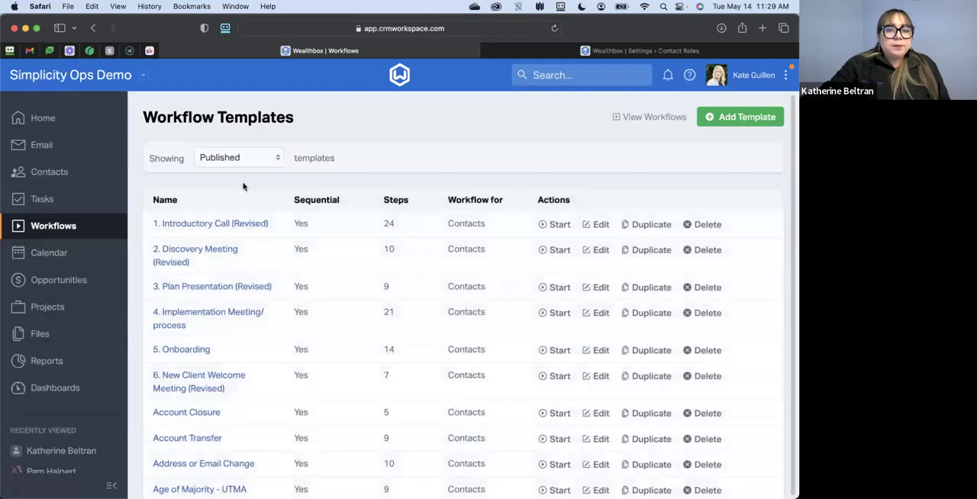
scroll(238, 209, "down", 10)
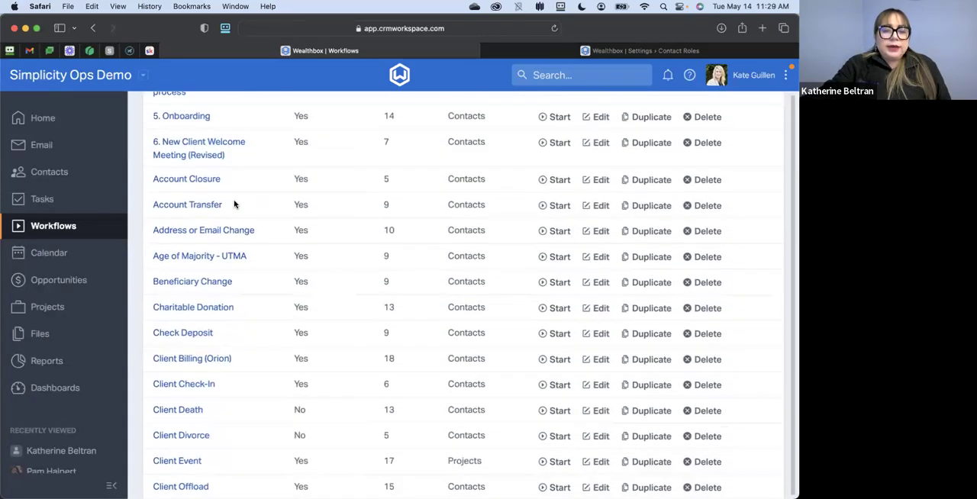
scroll(235, 203, "down", 6)
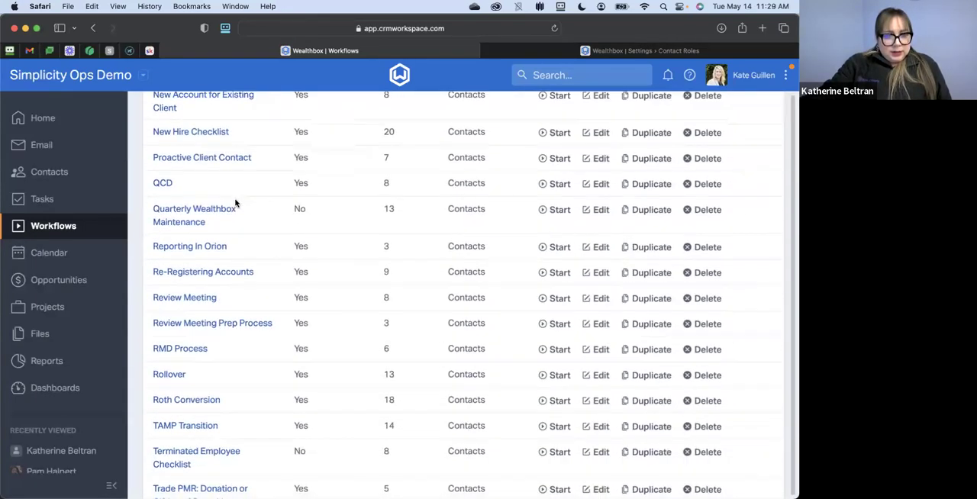
left_click(600, 210)
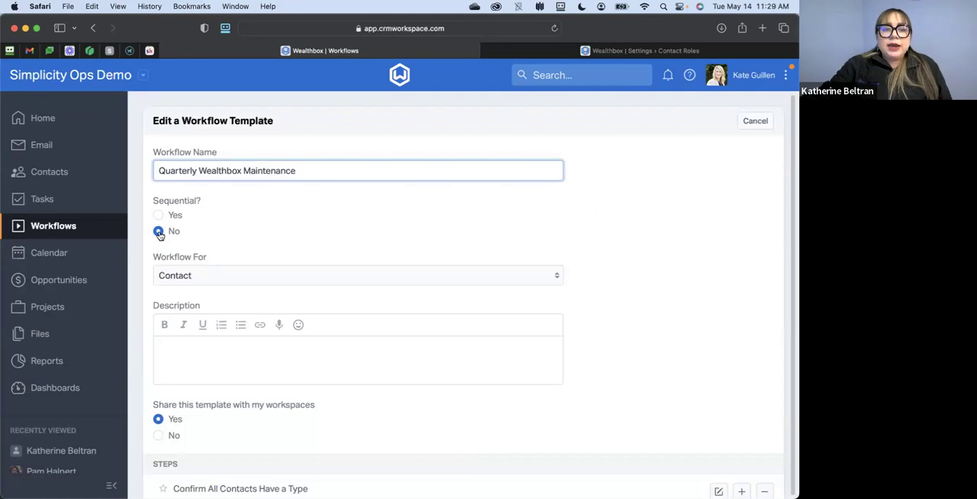
- Look through all steps of the Quarterly Wealthbox Maintenance template and return to its general settings
scroll(333, 242, "down", 2)
scroll(333, 241, "down", 8)
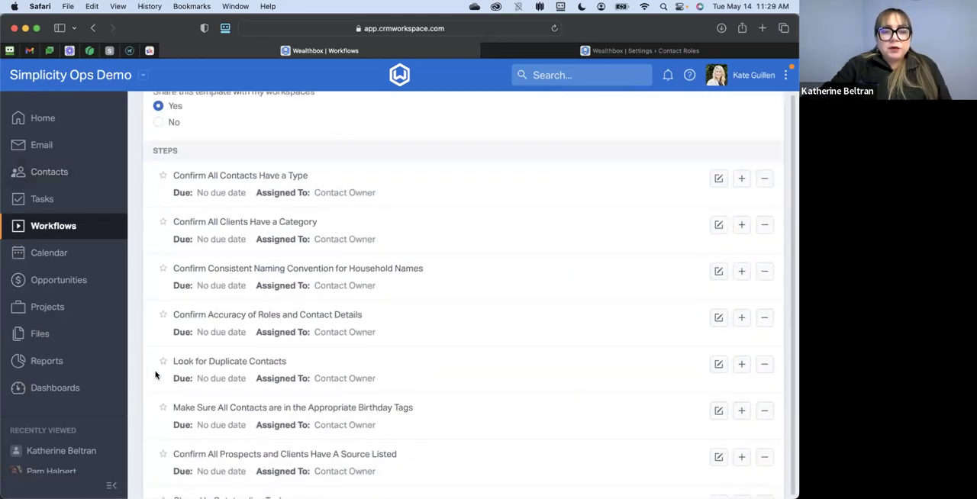
scroll(155, 375, "down", 5)
scroll(155, 377, "down", 5)
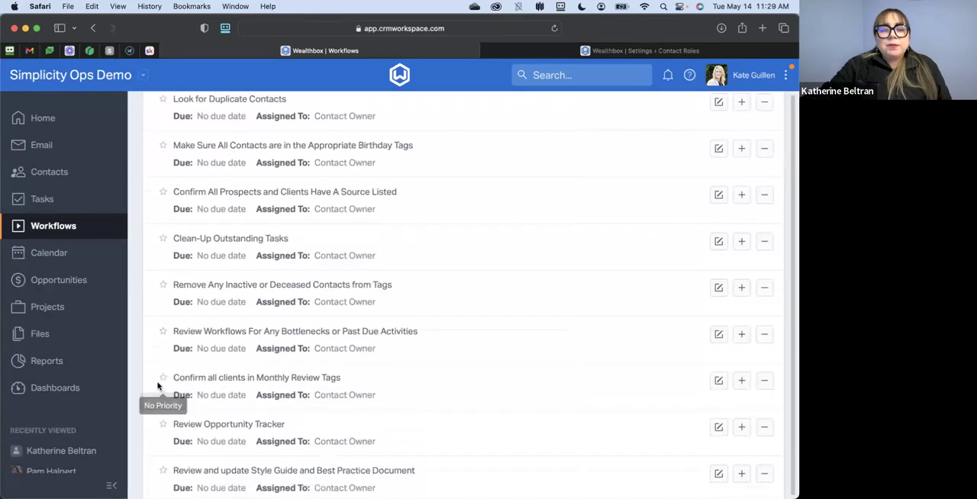
scroll(182, 344, "up", 15)
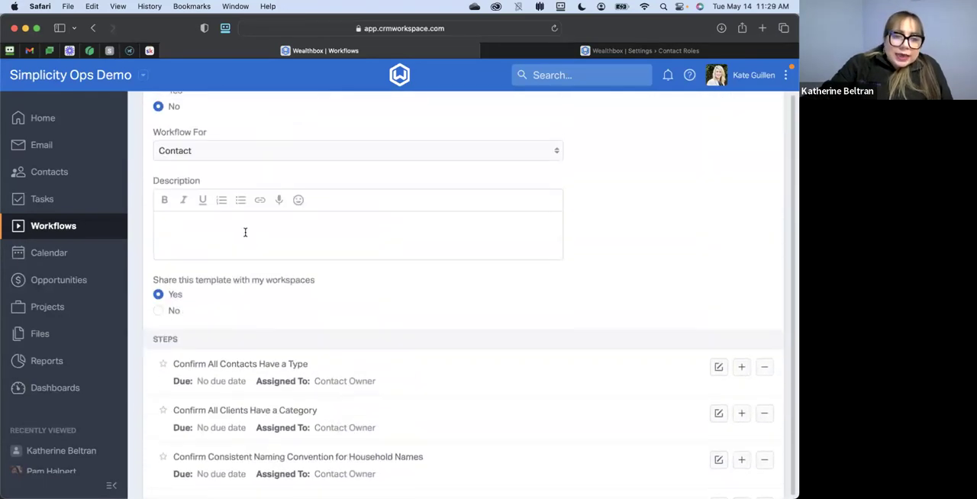
- Make the Quarterly Wealthbox Maintenance template sequential and look over its numbered steps to the end
left_click(163, 119)
scroll(256, 198, "down", 7)
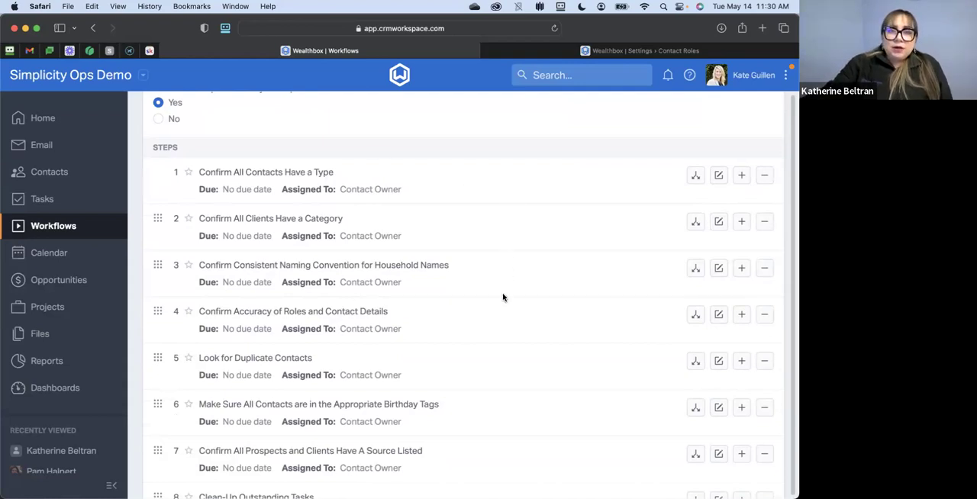
scroll(516, 371, "down", 5)
scroll(516, 371, "down", 1)
scroll(516, 371, "down", 6)
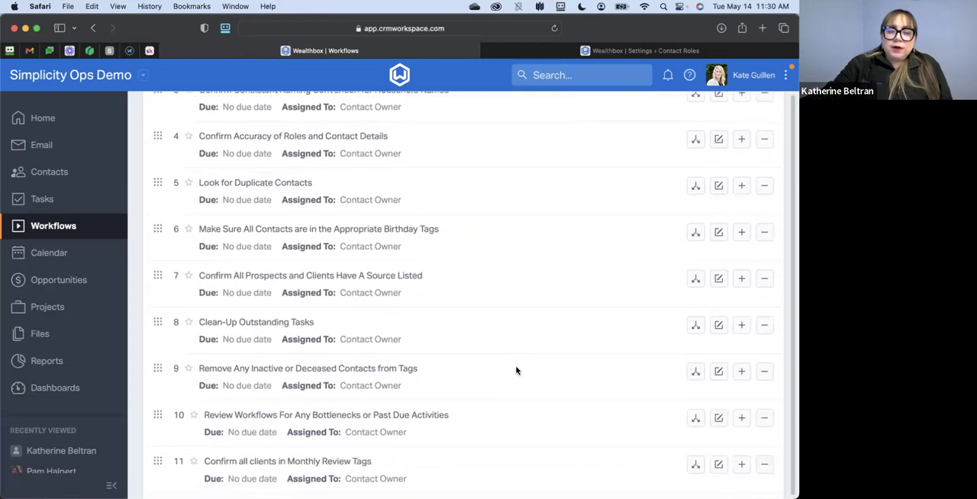
scroll(516, 369, "down", 1)
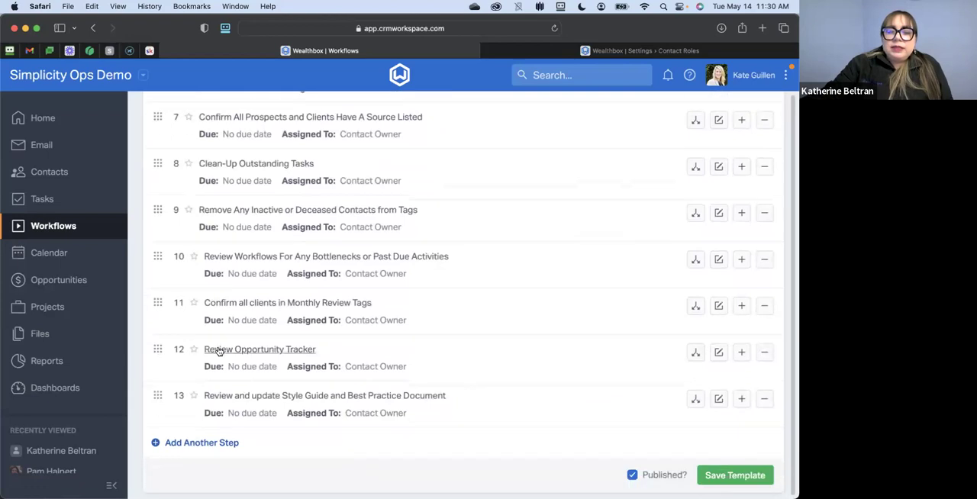
- Examine the order of the numbered steps and set the template back to non-sequential
scroll(175, 352, "up", 8)
scroll(270, 236, "up", 2)
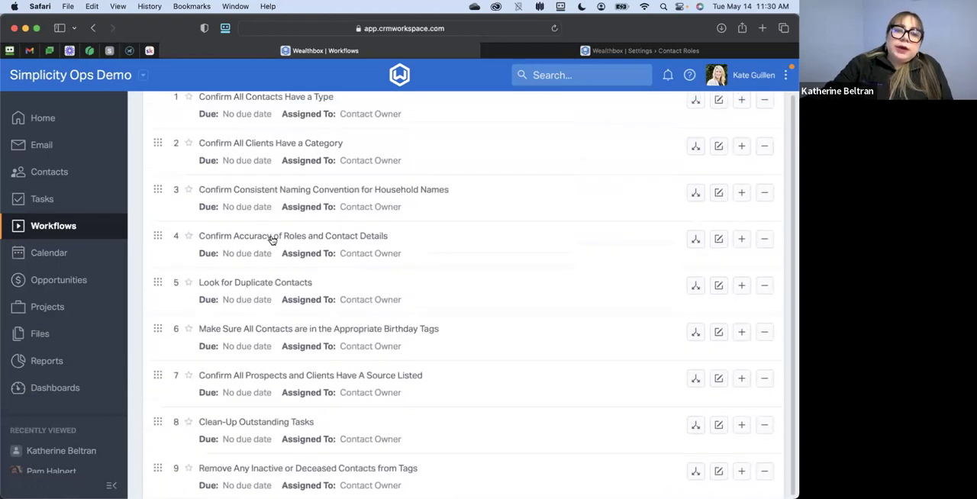
scroll(258, 264, "down", 2)
scroll(257, 264, "up", 3)
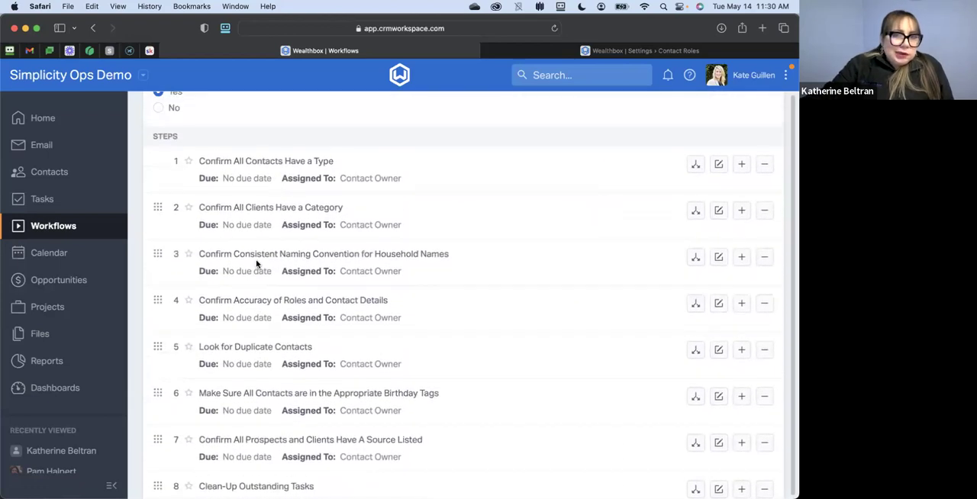
mouse_move(157, 296)
left_mouse_down()
mouse_move(158, 253)
mouse_move(153, 305)
mouse_move(156, 278)
mouse_move(154, 288)
left_mouse_up()
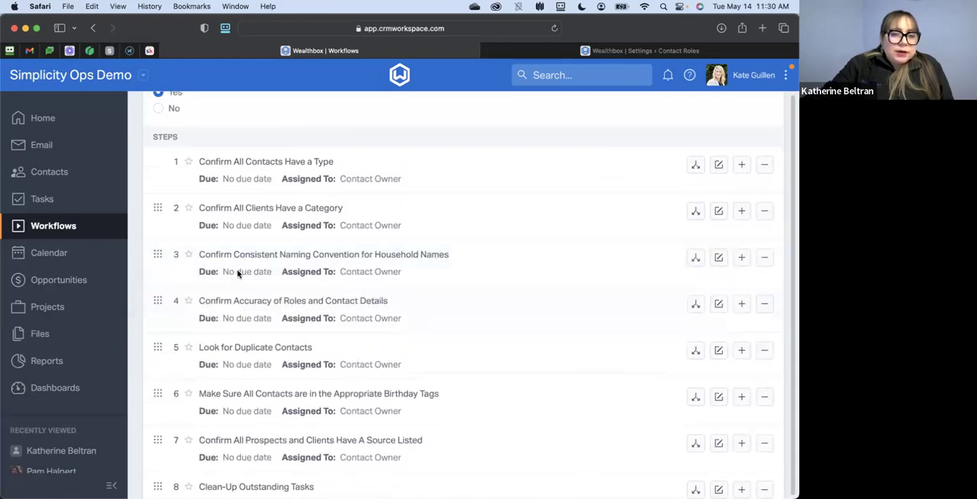
scroll(267, 269, "up", 10)
left_click(166, 232)
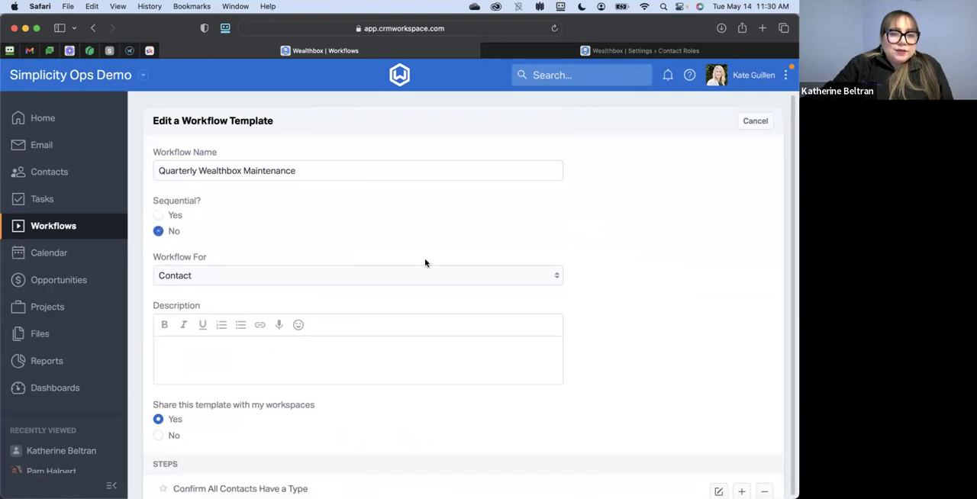
- Examine the assignee options, description and attachments area of the "Confirm Consistent Naming Convention for Household Names" step, and close it unchanged
scroll(434, 287, "down", 7)
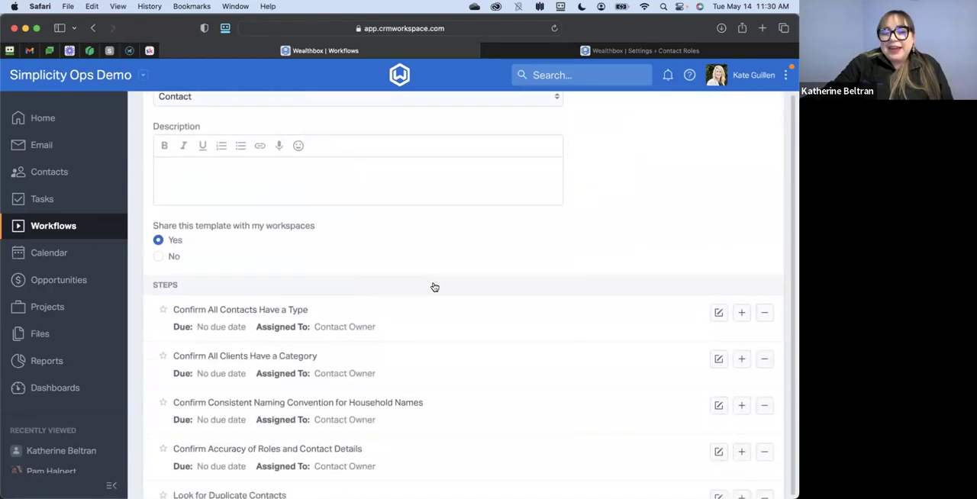
scroll(433, 287, "down", 1)
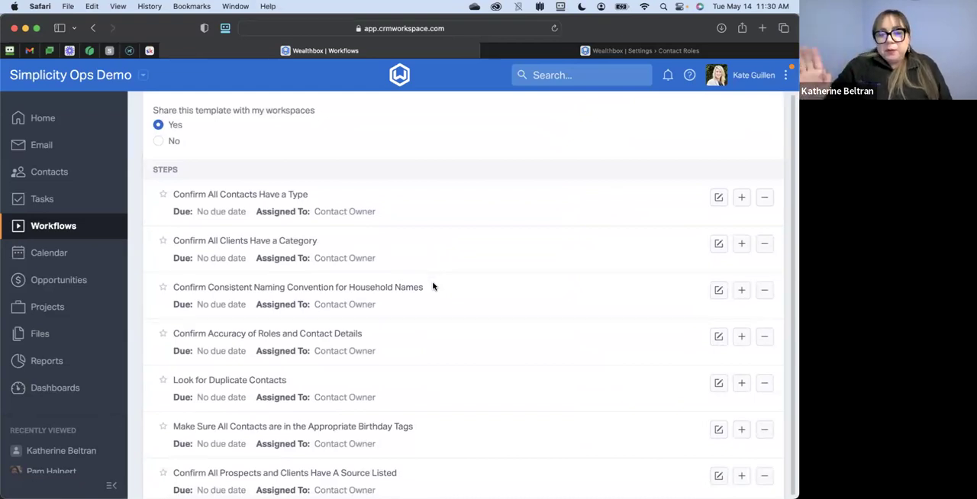
left_click(718, 290)
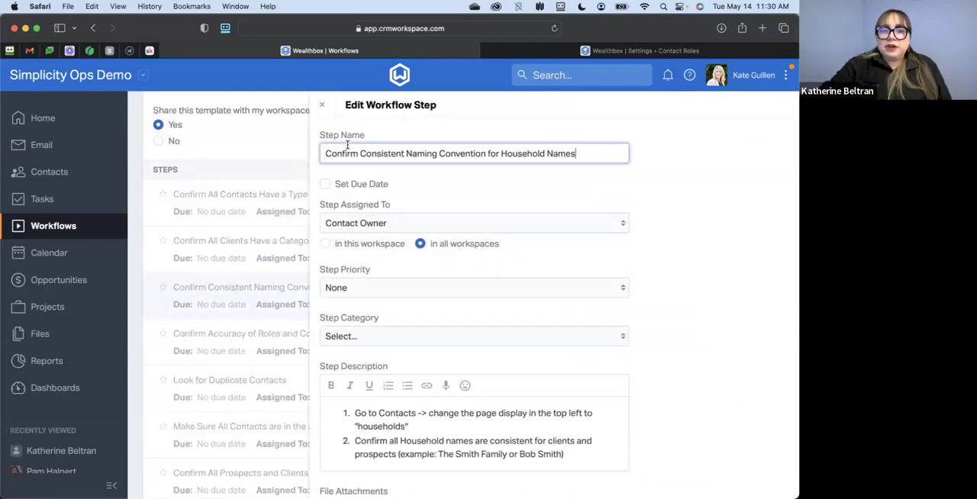
left_click(390, 221)
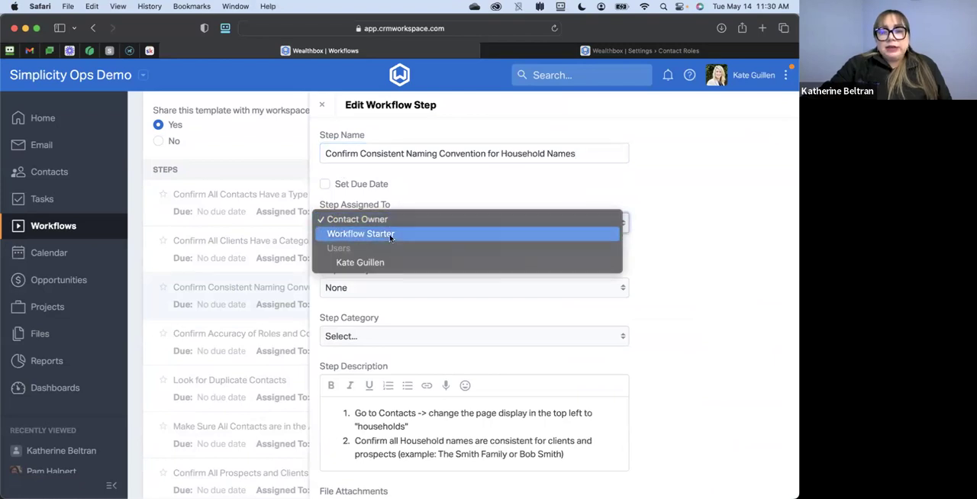
left_click(641, 221)
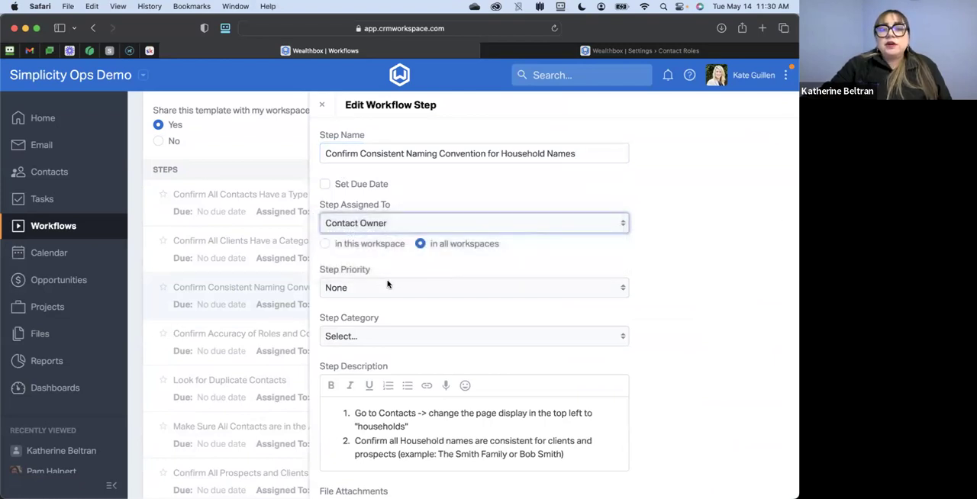
scroll(366, 318, "down", 3)
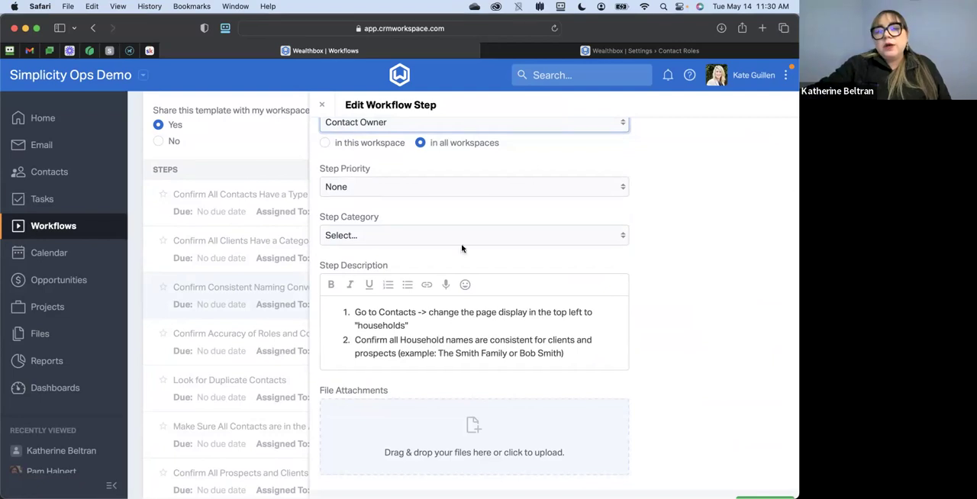
left_click(322, 105)
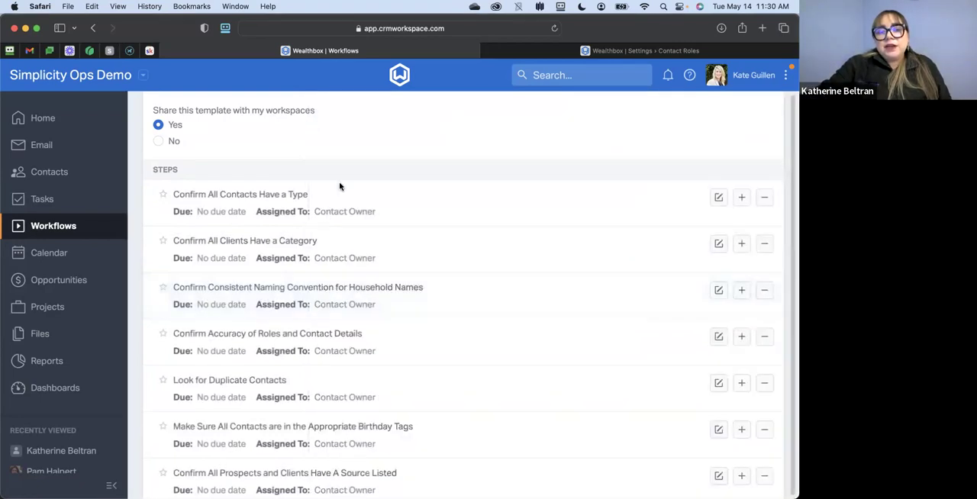
- Review the template's Workflow For and sharing settings together with its list of maintenance steps
scroll(340, 187, "up", 5)
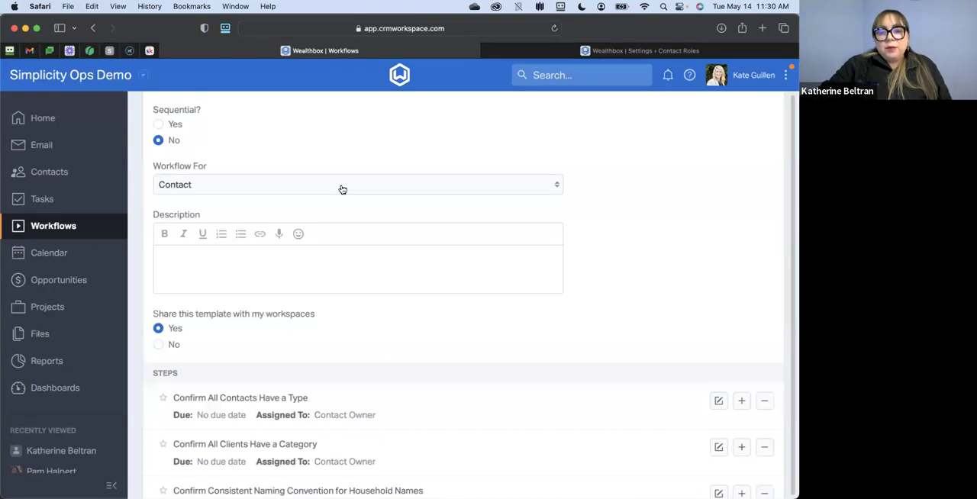
scroll(343, 190, "down", 5)
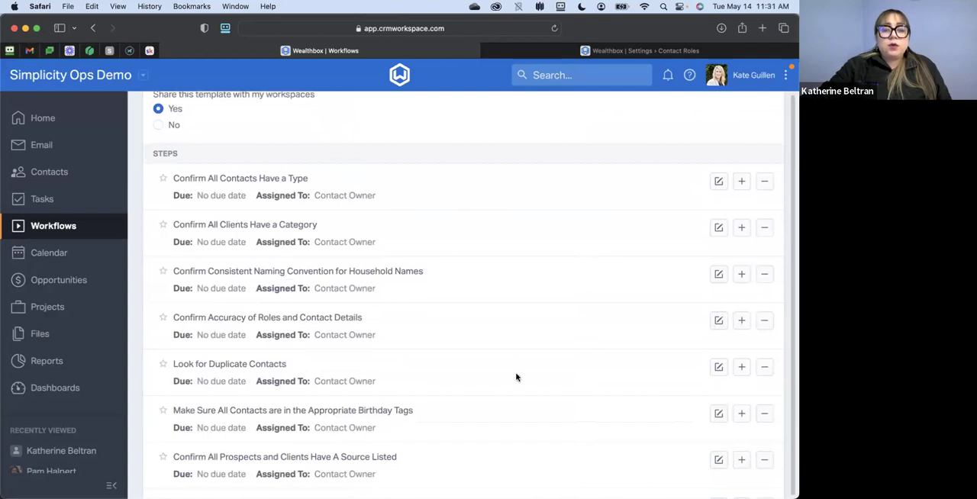
scroll(513, 372, "down", 3)
scroll(508, 366, "down", 1)
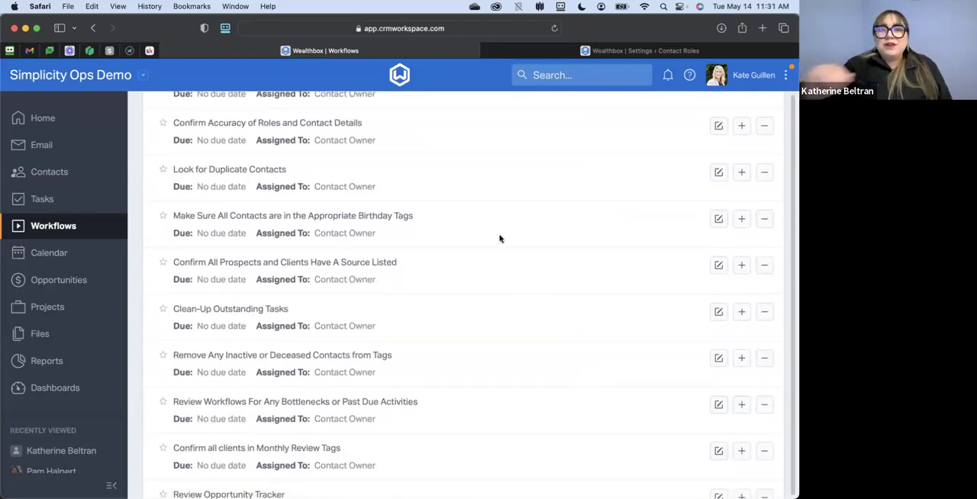
scroll(500, 239, "up", 10)
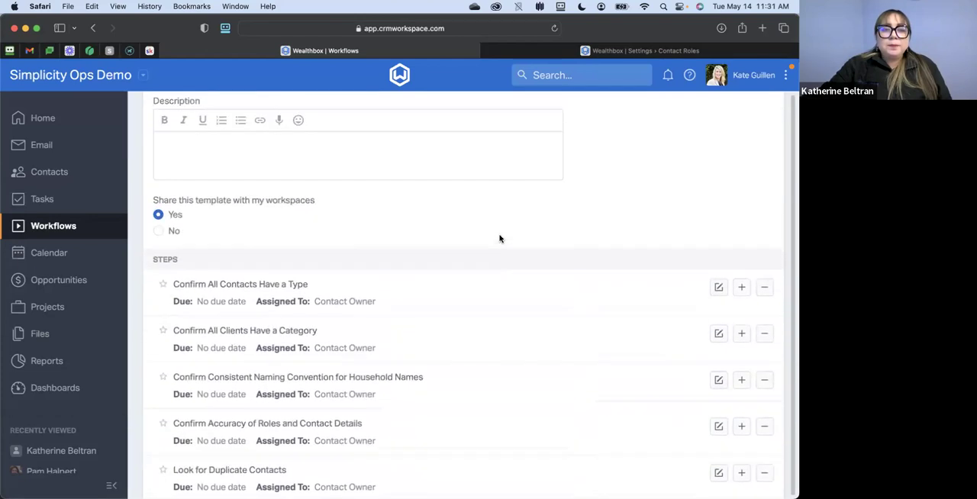
- Leave the maintenance template without saving, and look at the blank new workflow template form without creating one
left_click(753, 127)
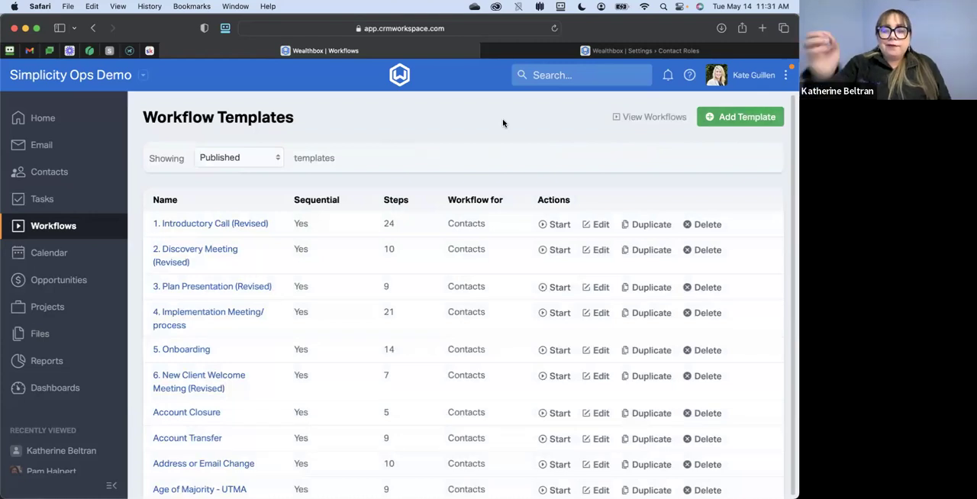
left_click(724, 119)
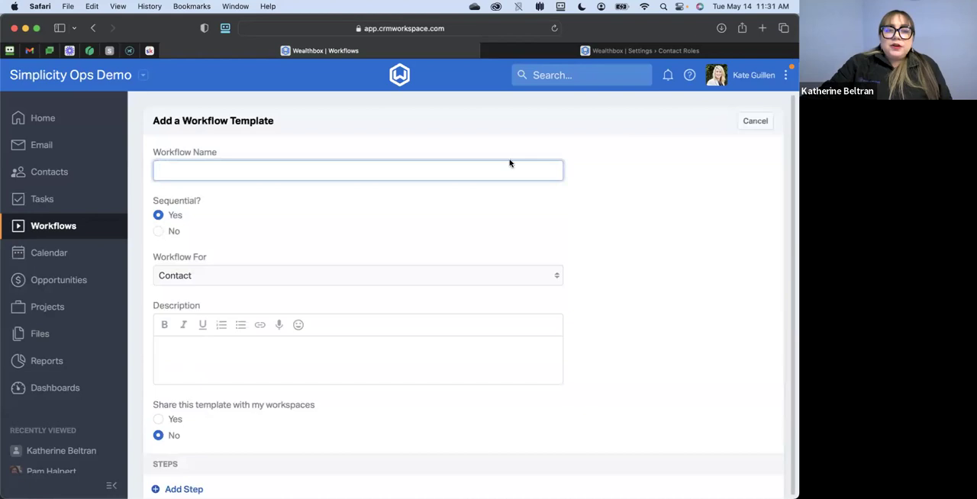
left_click(758, 124)
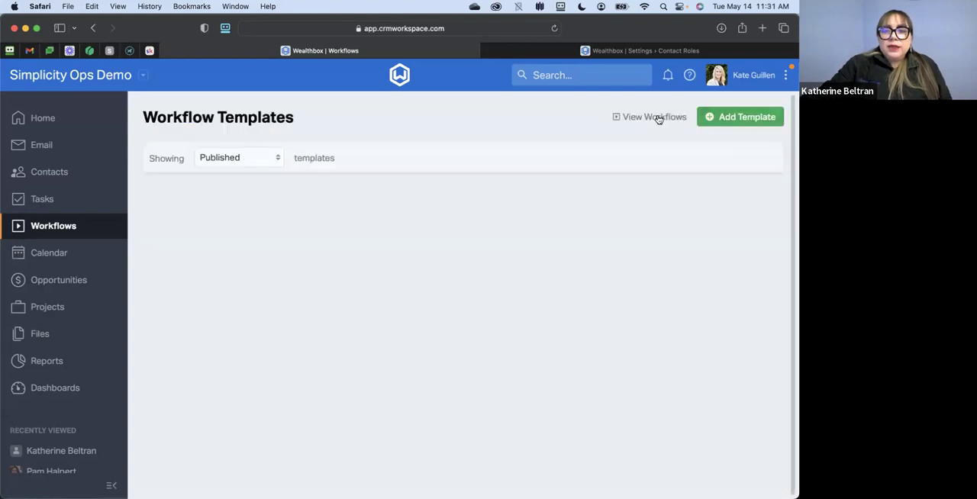
- Begin starting a workflow from the active workflows list and choose the Quarterly Wealthbox Maintenance template
left_click(655, 118)
left_click(725, 118)
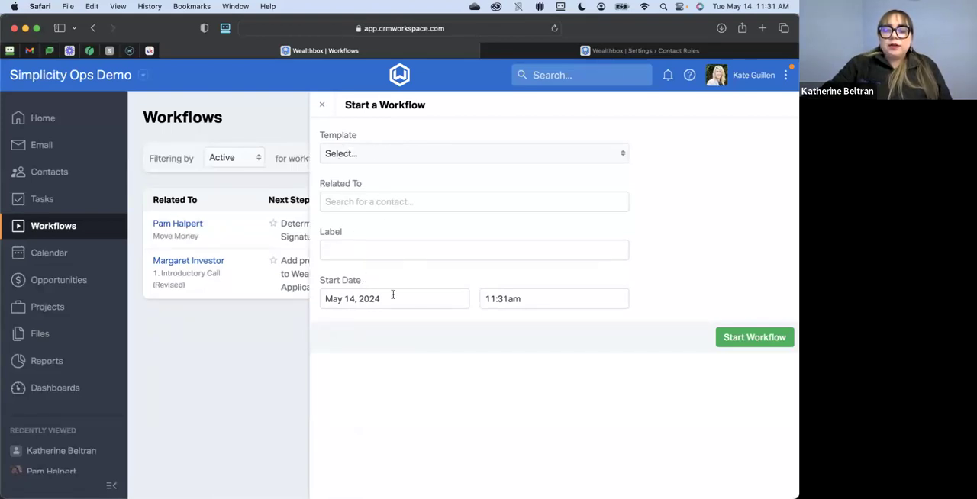
left_click(756, 340)
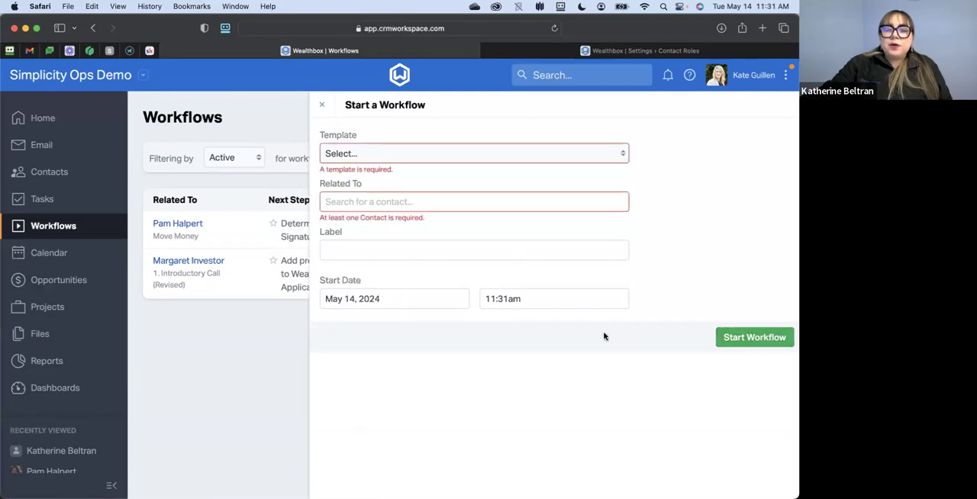
left_click(380, 157)
scroll(393, 249, "down", 5)
left_click(416, 337)
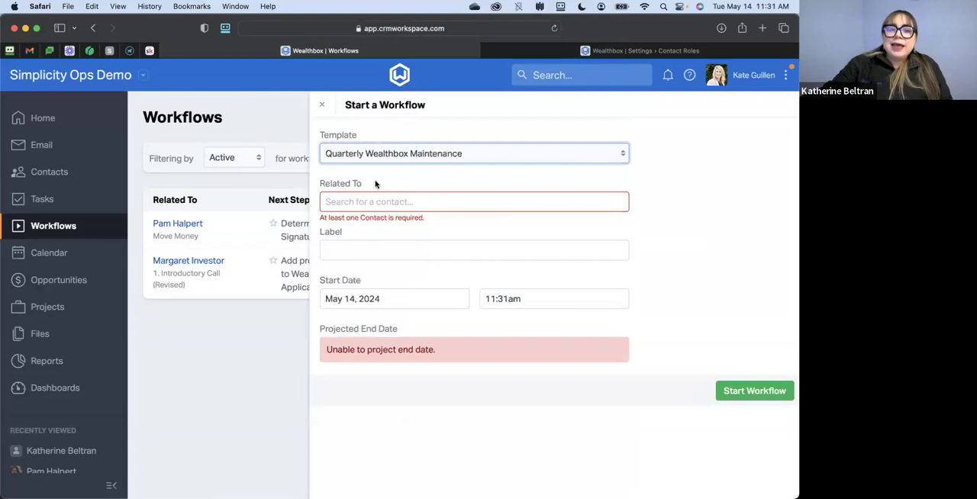
- Relate the Quarterly Wealthbox Maintenance workflow to the Simplicity Ops contact and start it
left_click_drag(320, 185, 364, 184)
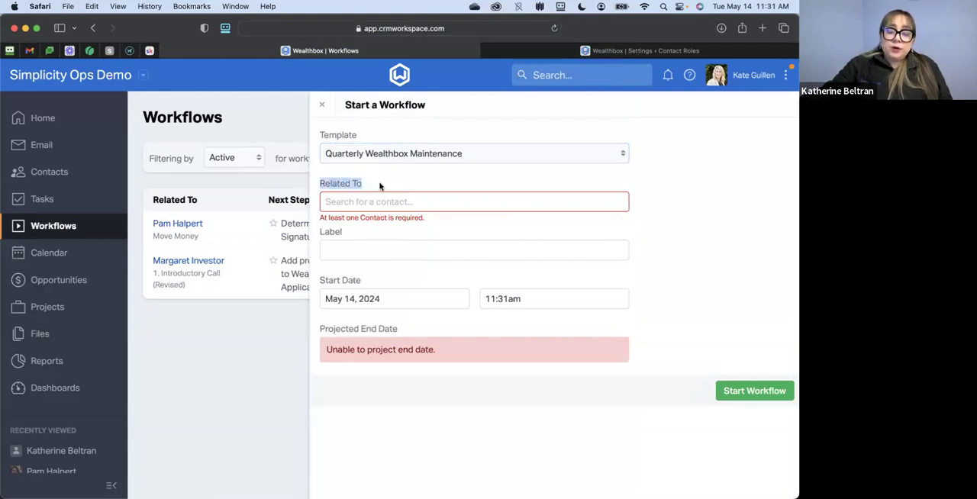
left_click(382, 187)
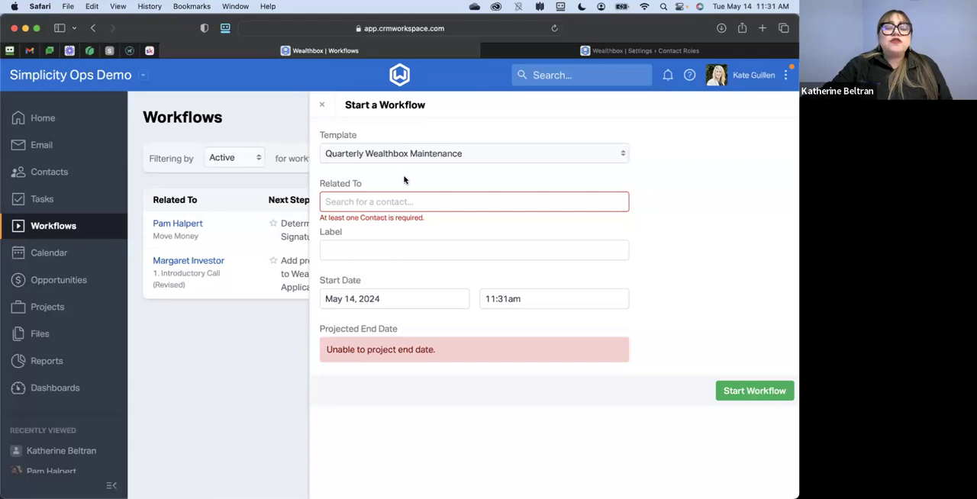
left_click(353, 202)
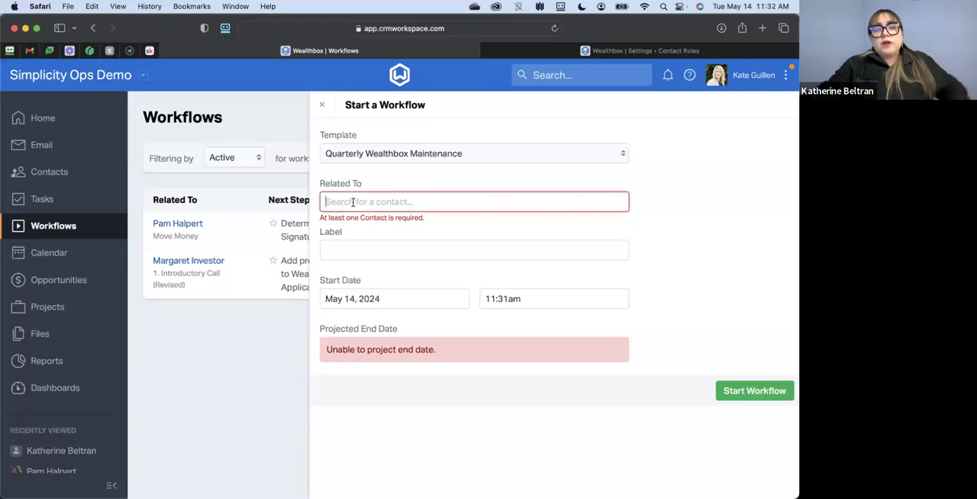
type("simplic")
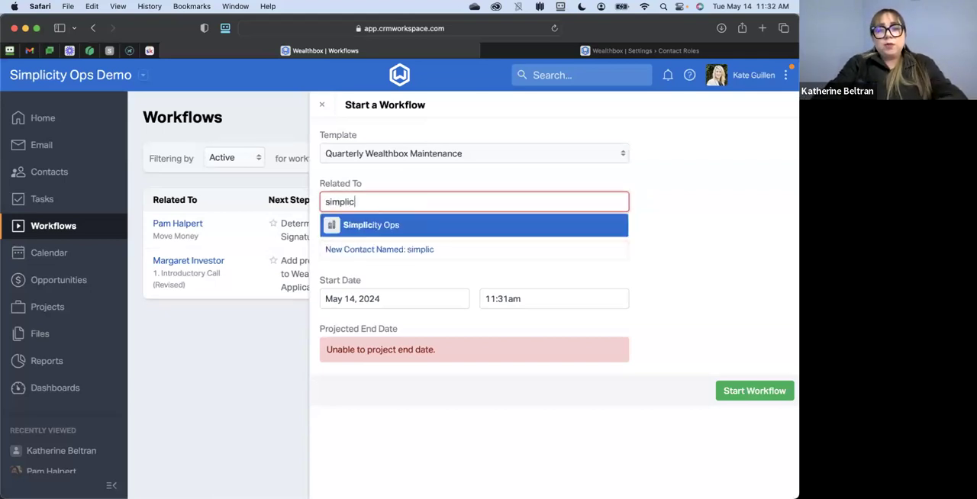
left_click(387, 226)
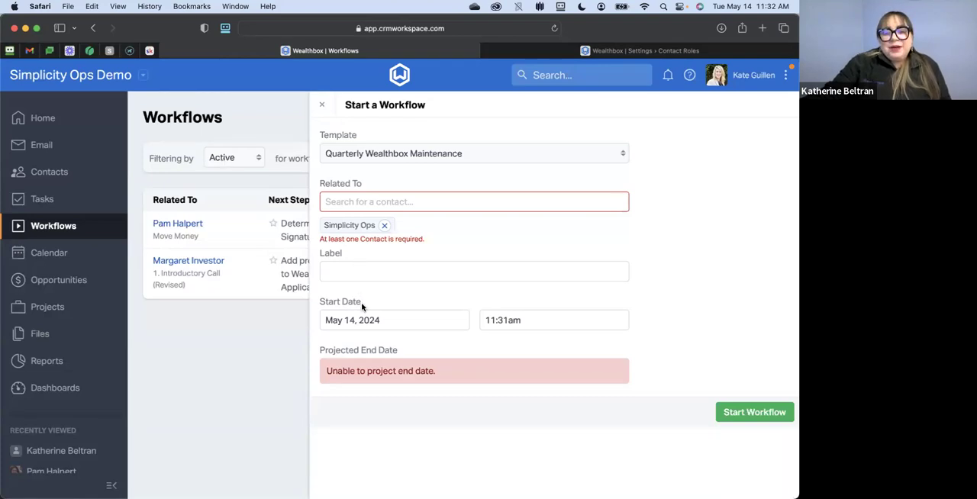
left_click(737, 412)
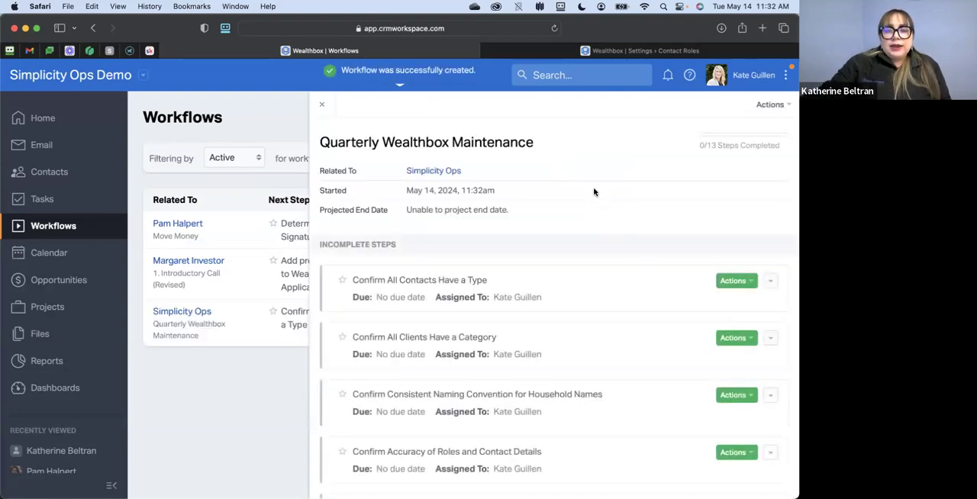
- Review the new maintenance workflow's incomplete steps and the expanded details of "Confirm All Contacts Have a Type"
scroll(571, 206, "down", 4)
scroll(571, 206, "down", 6)
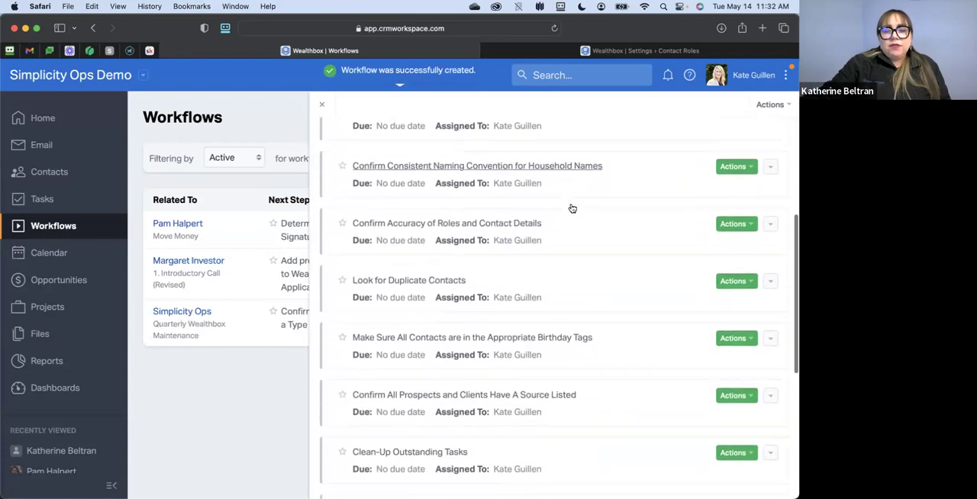
scroll(571, 208, "up", 10)
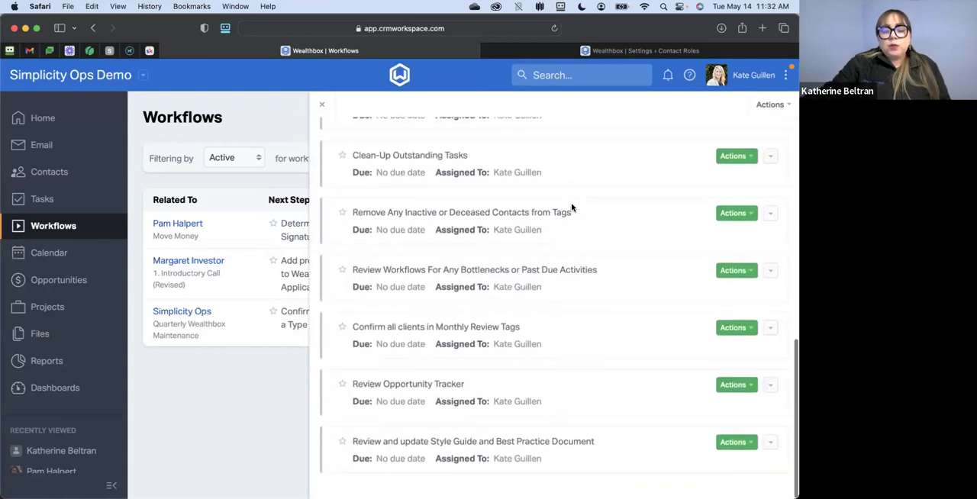
scroll(571, 208, "up", 2)
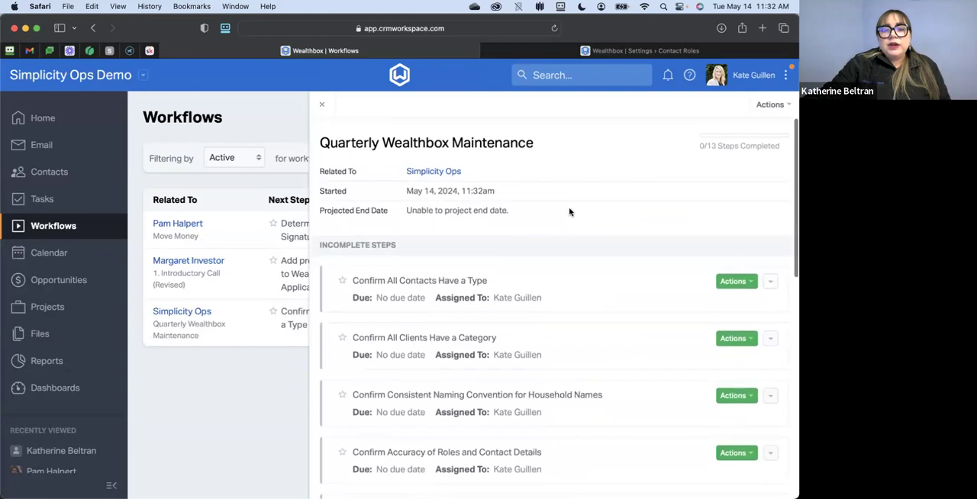
left_click(416, 281)
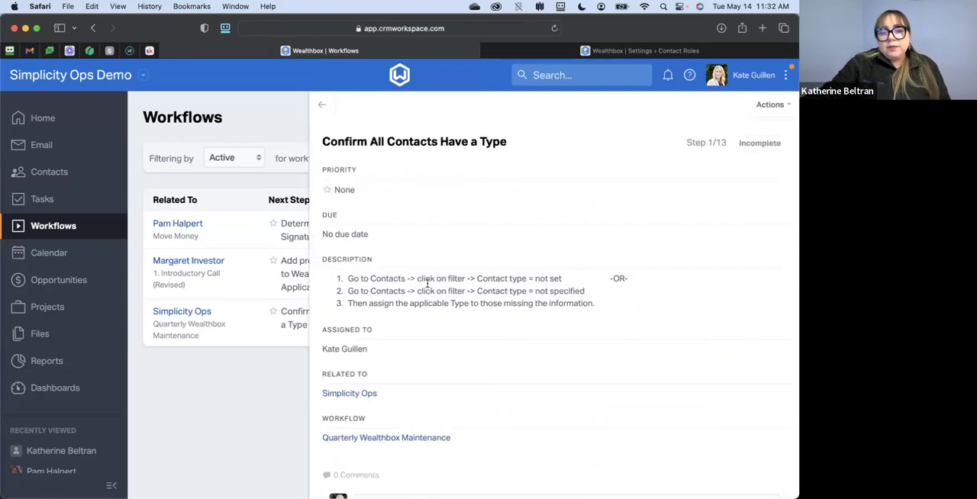
left_click(321, 104)
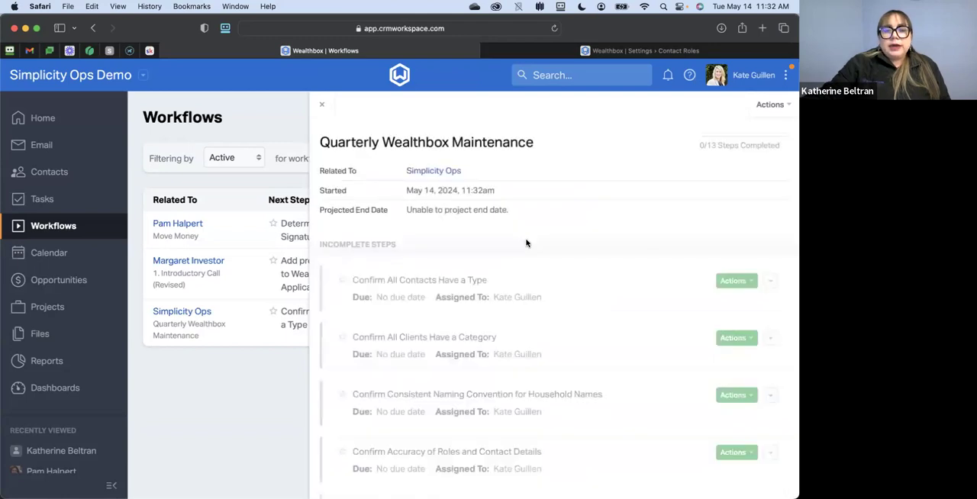
left_click(771, 282)
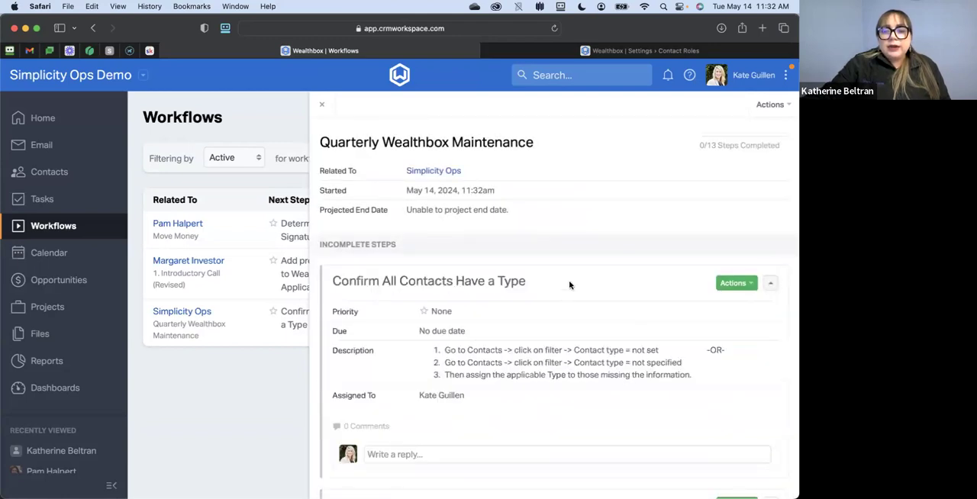
scroll(570, 284, "down", 2)
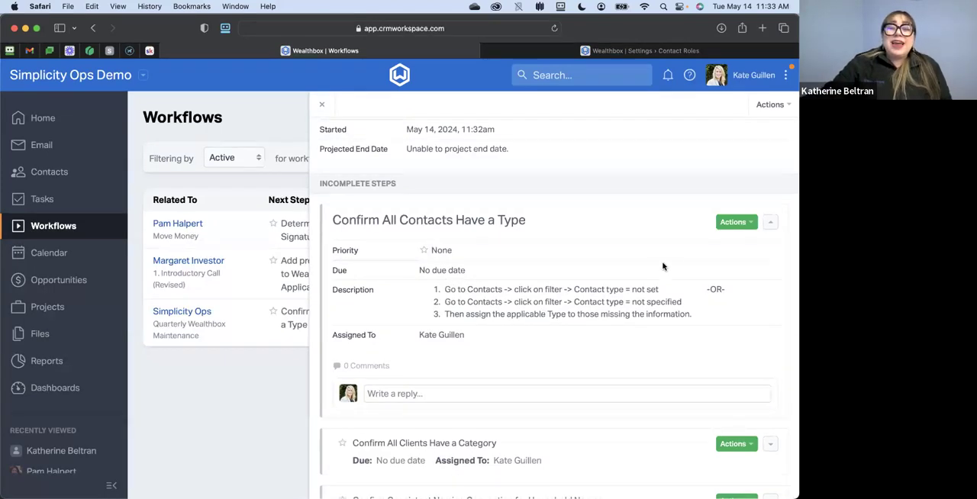
- Examine the coworker notification option for completing "Confirm All Contacts Have a Type", and dismiss it without notifying anyone
left_click(744, 226)
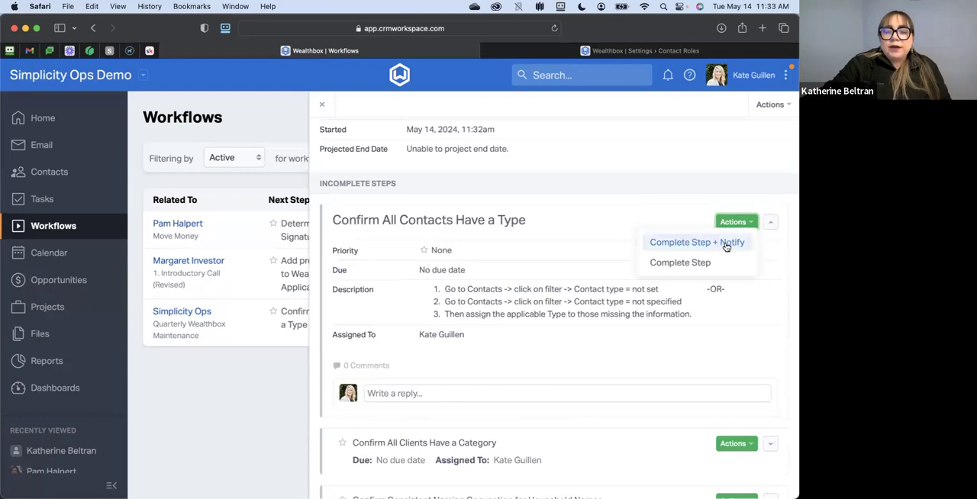
left_click(726, 245)
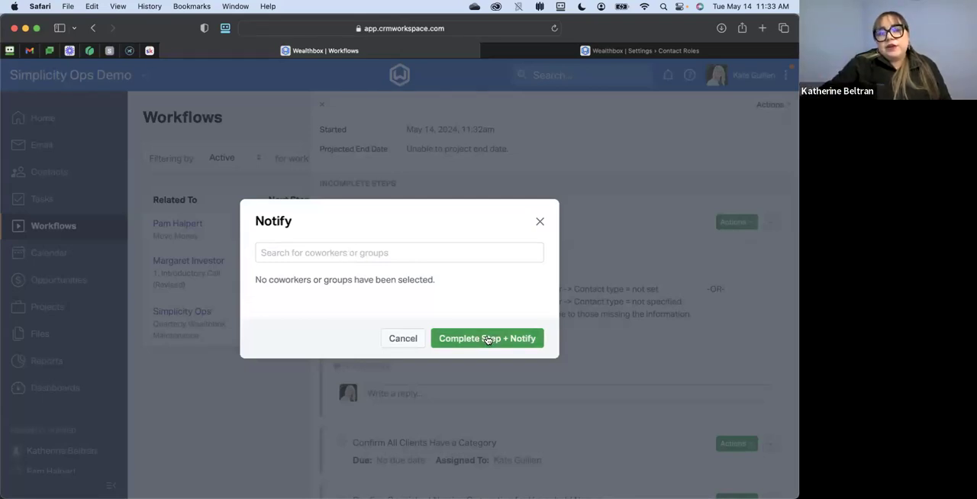
left_click(540, 222)
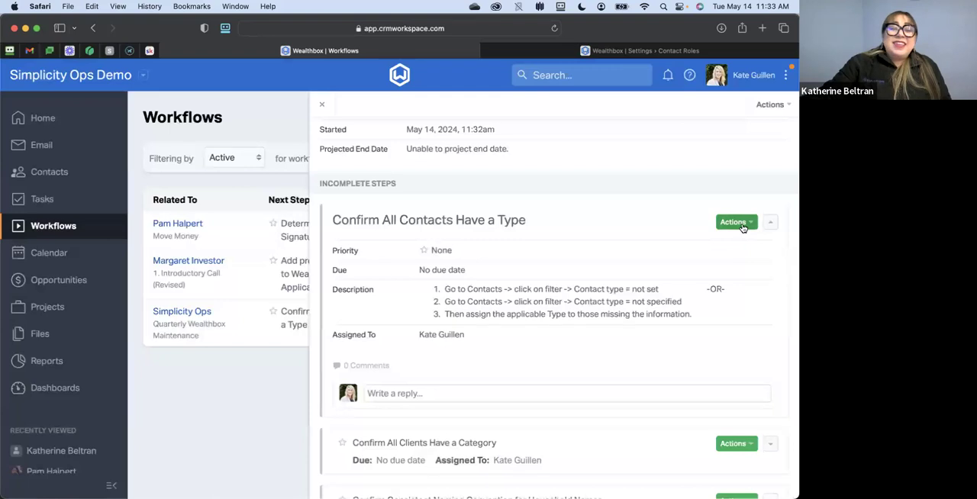
- Complete the "Confirm All Contacts Have a Type" step without a notification and close the maintenance workflow
left_click(742, 228)
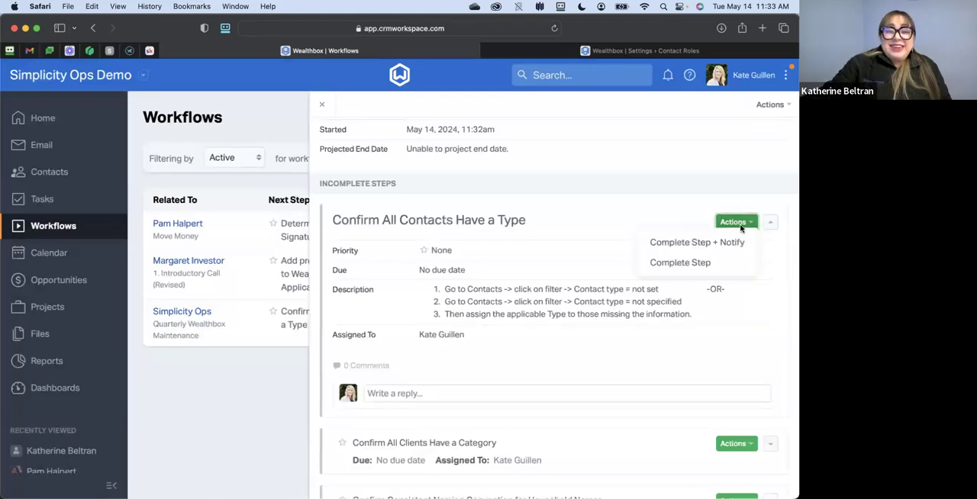
left_click(677, 264)
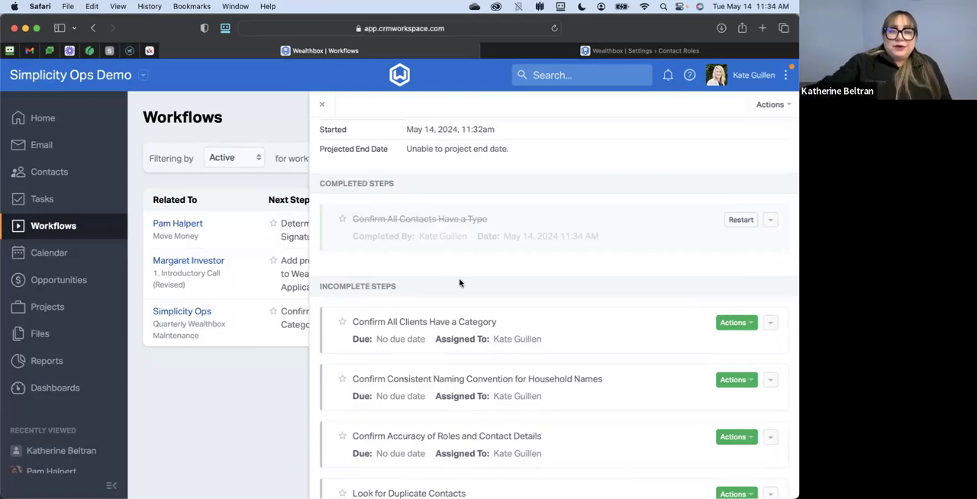
left_click(323, 107)
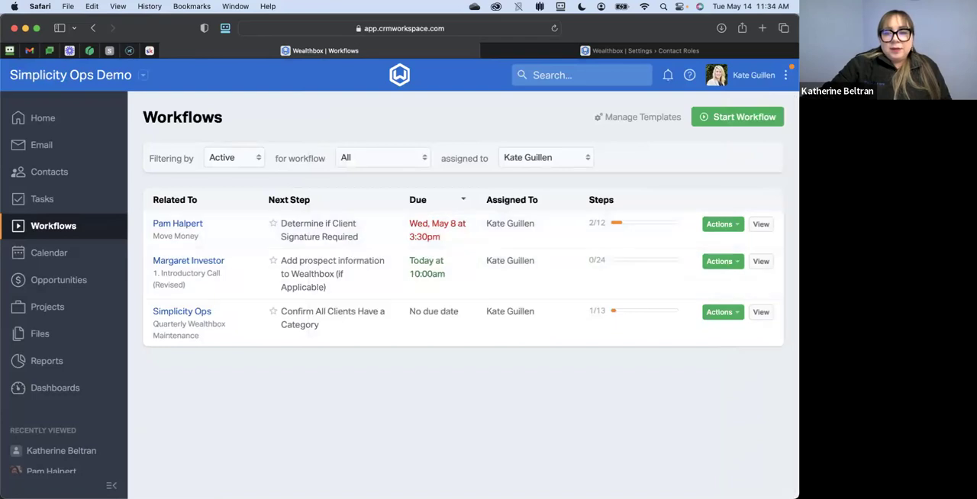
- View the active "1. Introductory Call (Revised)" workflow and read through its first step's due date, description and assignee
left_click(761, 261)
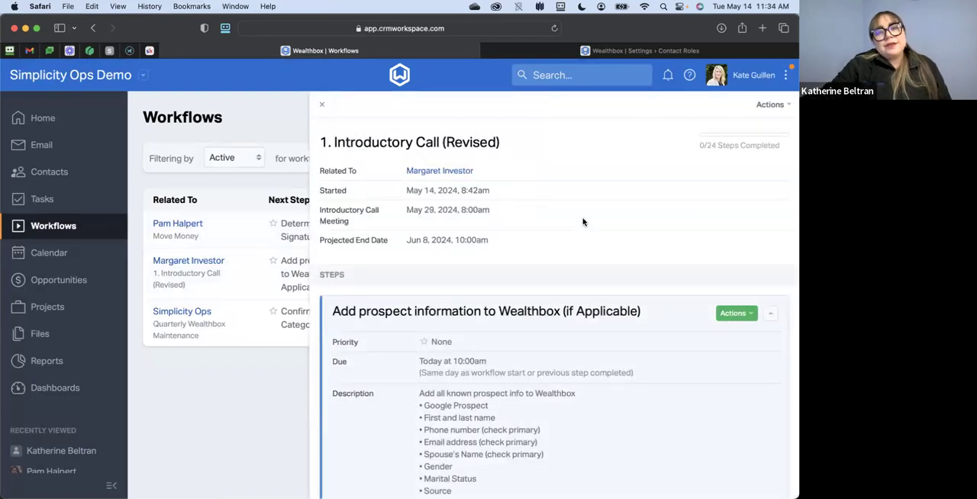
scroll(583, 222, "down", 4)
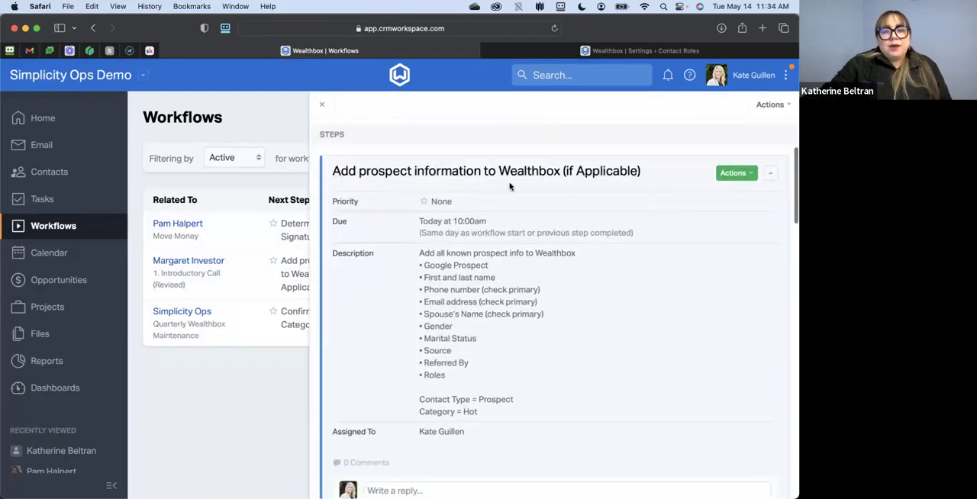
scroll(570, 251, "down", 1)
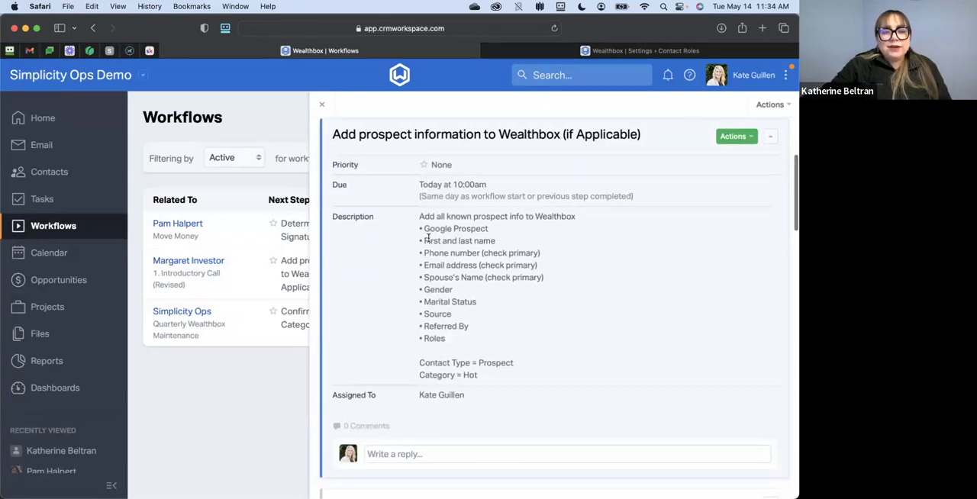
scroll(450, 331, "down", 2)
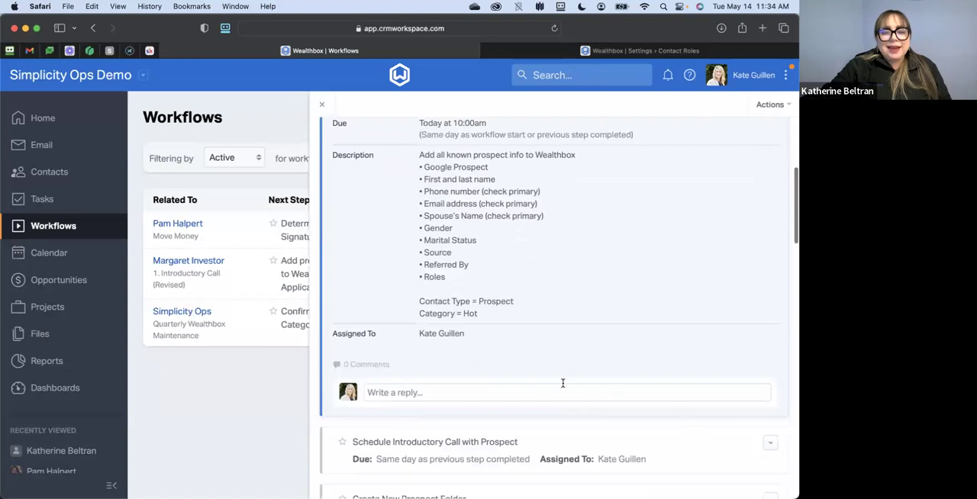
- Complete the "Add prospect information to Wealthbox (if Applicable)" step without a notification
scroll(562, 384, "up", 3)
scroll(696, 255, "up", 1)
left_click(735, 219)
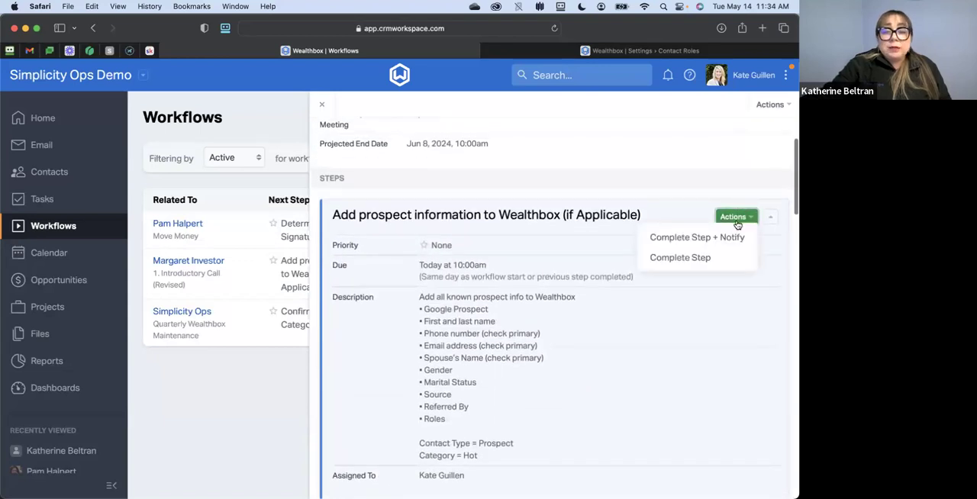
left_click(670, 257)
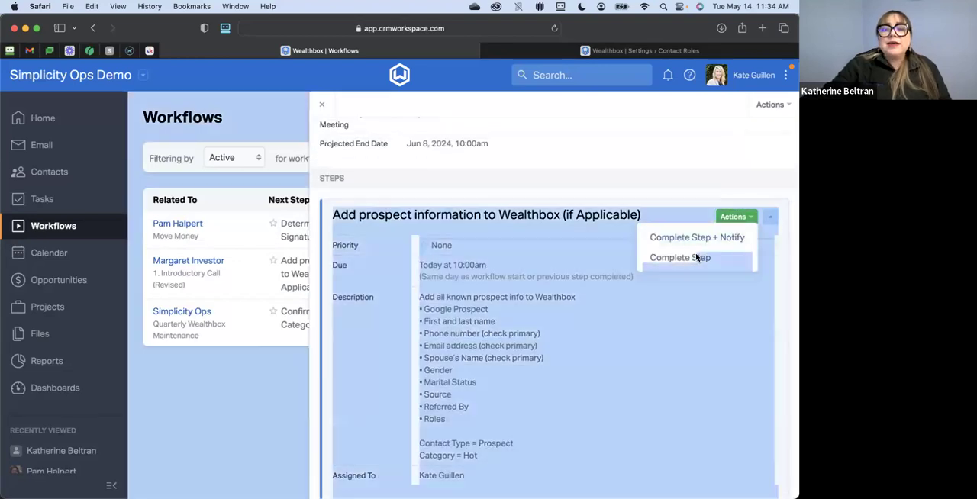
left_click(735, 218)
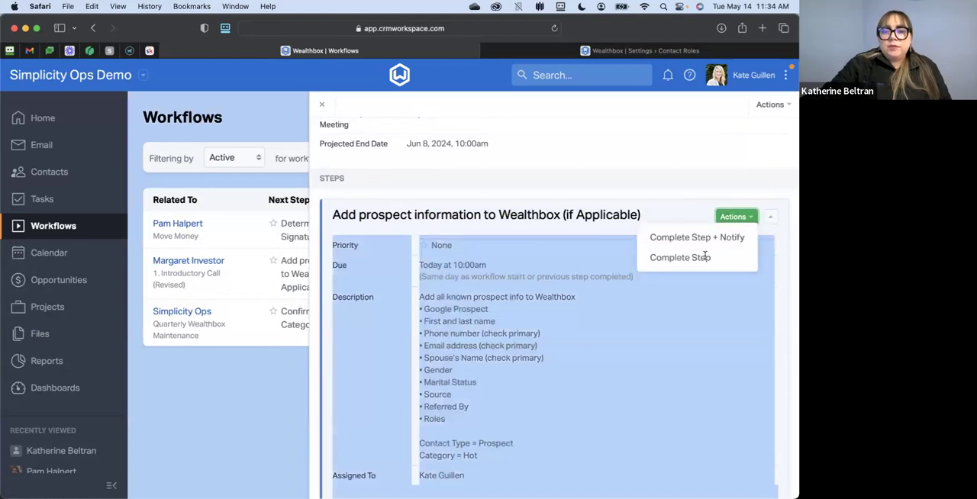
left_click(704, 256)
left_click(735, 219)
left_click(673, 258)
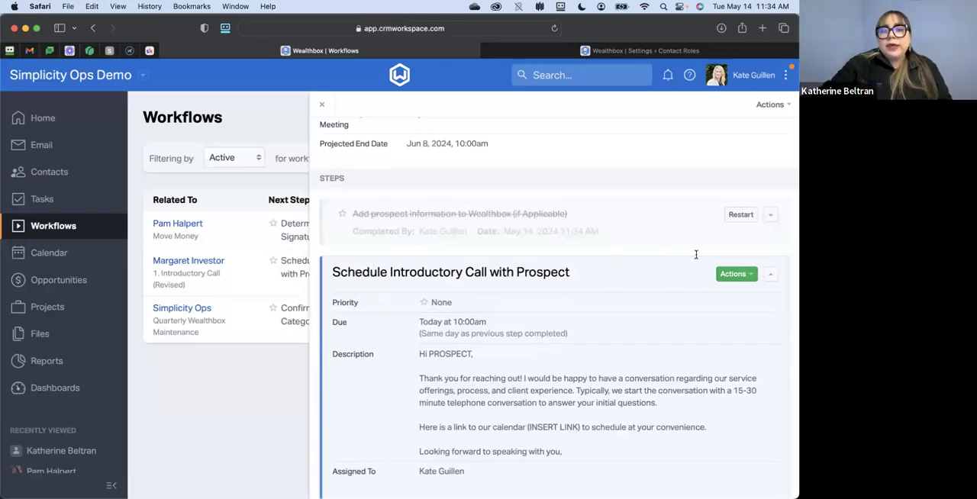
- Complete the "Schedule Introductory Call with Prospect" and "Create New Prospect Folder" steps
left_click(742, 277)
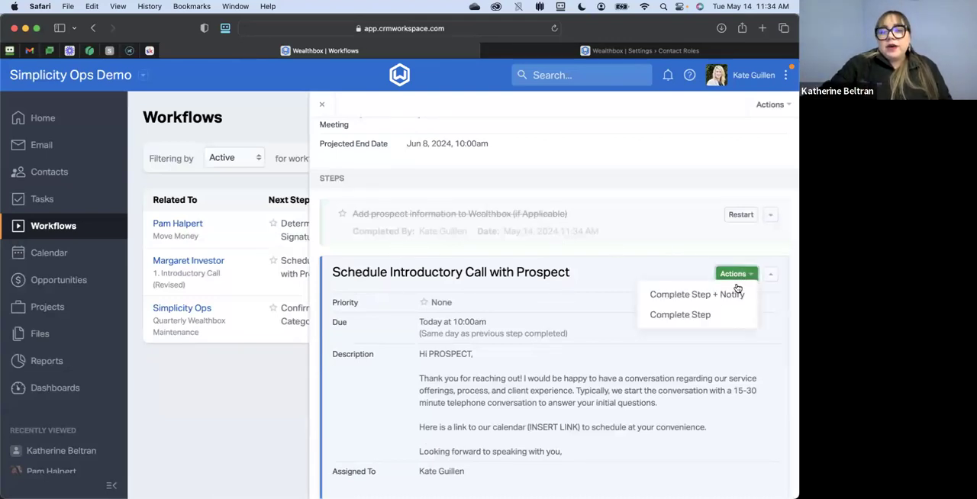
left_click(691, 318)
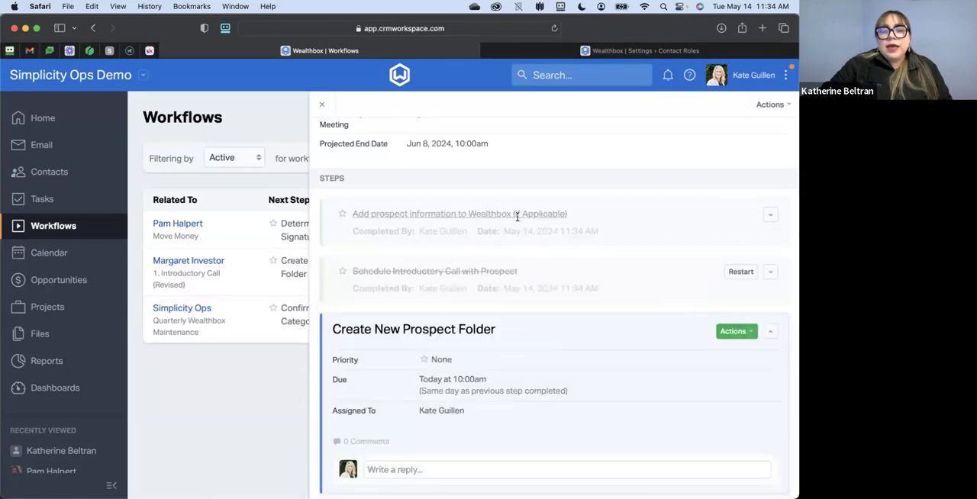
scroll(567, 373, "down", 2)
scroll(567, 372, "down", 4)
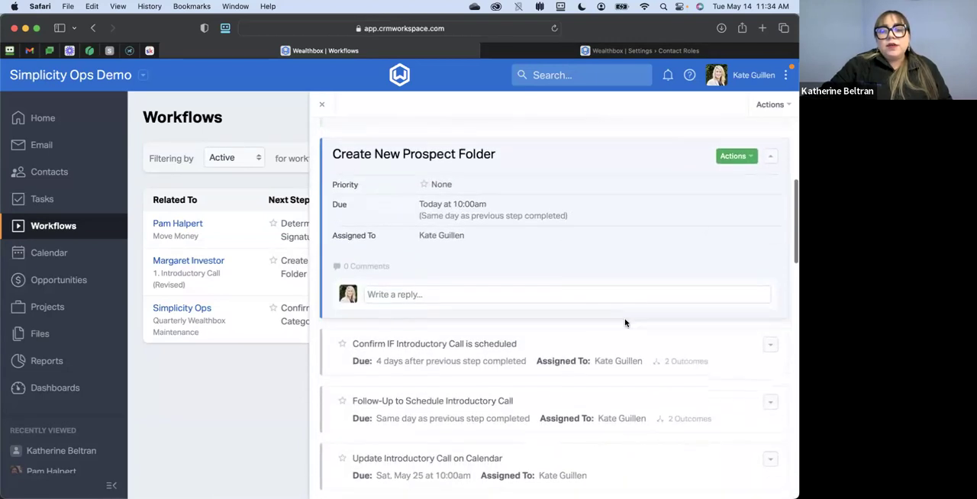
left_click(733, 154)
left_click(695, 192)
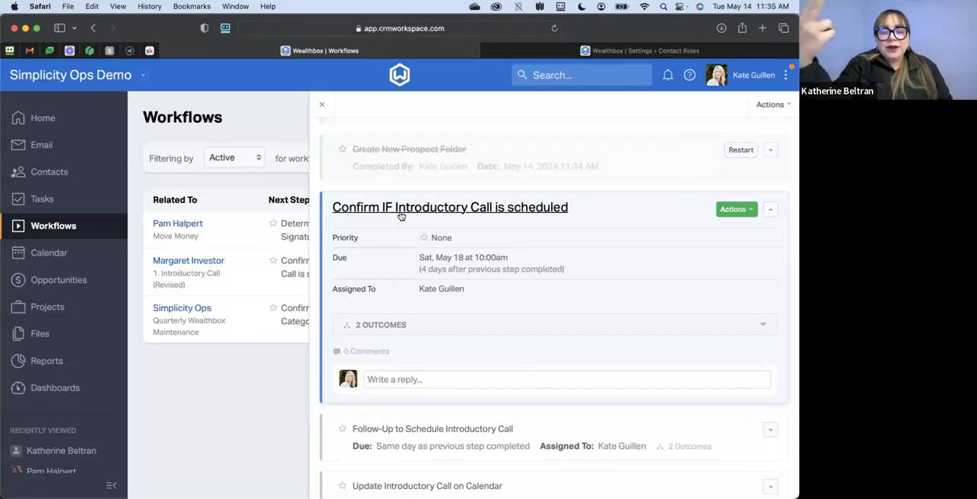
- Complete the "Confirm IF Introductory Call is scheduled" step with the outcome "Introductory Call IS Scheduled"
left_click(401, 331)
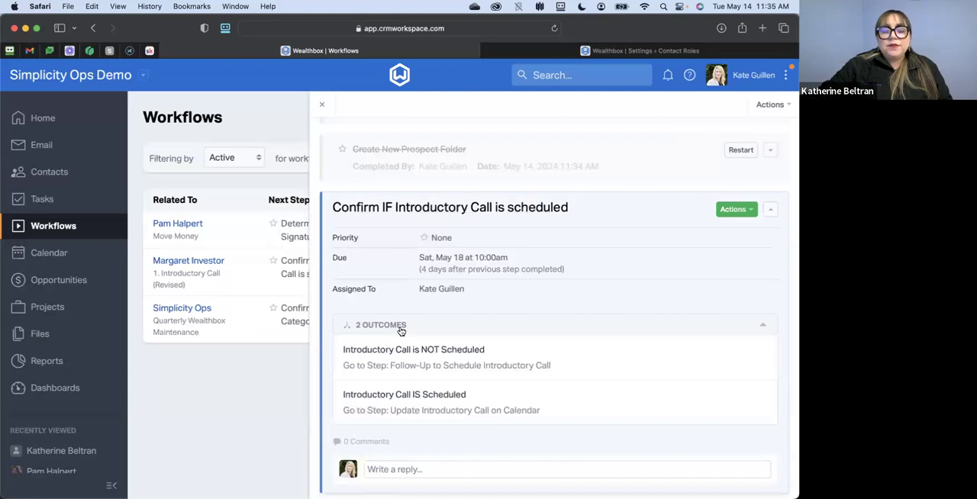
left_click(733, 211)
left_click(680, 250)
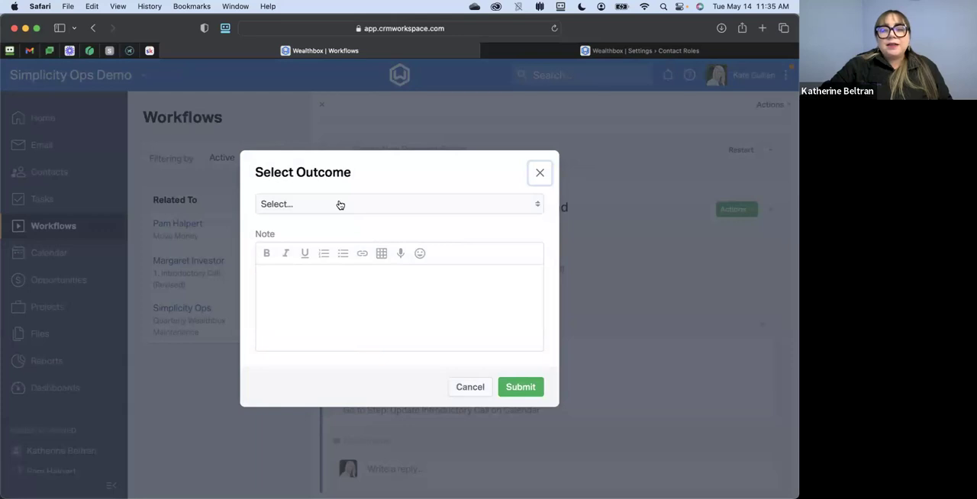
left_click(340, 205)
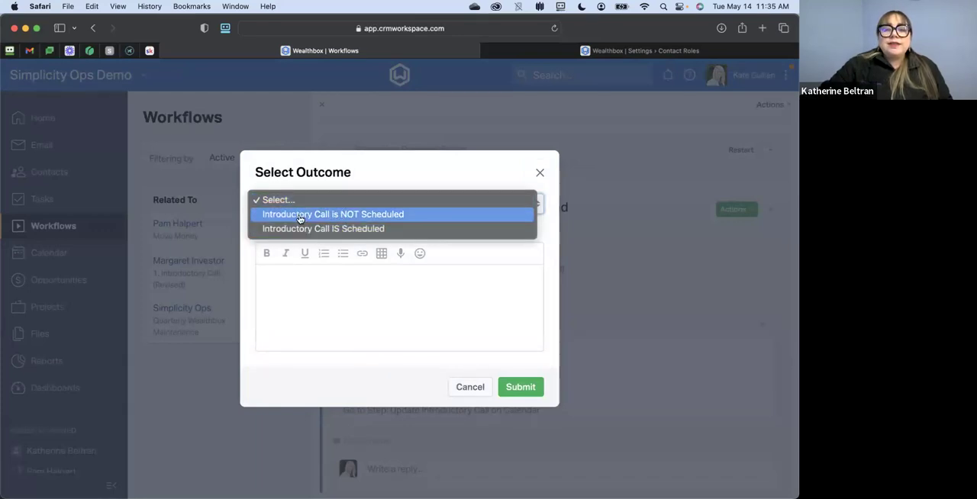
left_click(316, 228)
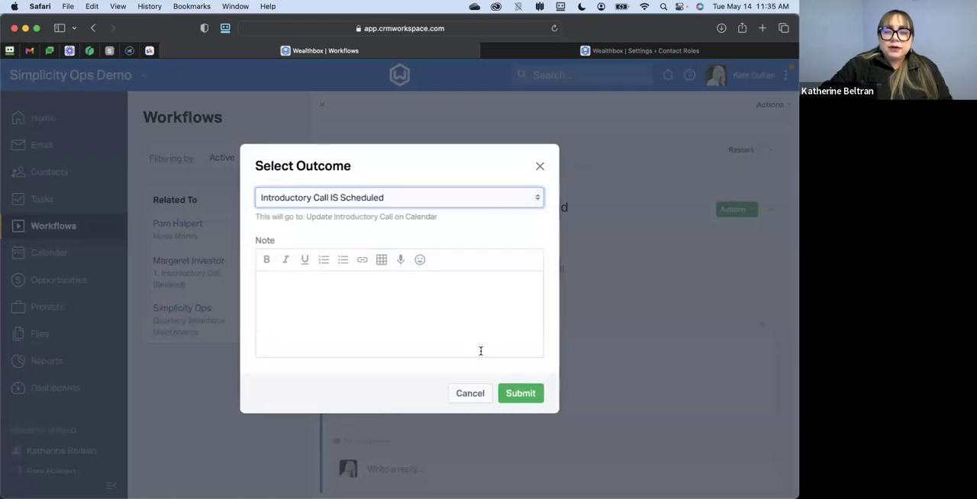
left_click(520, 394)
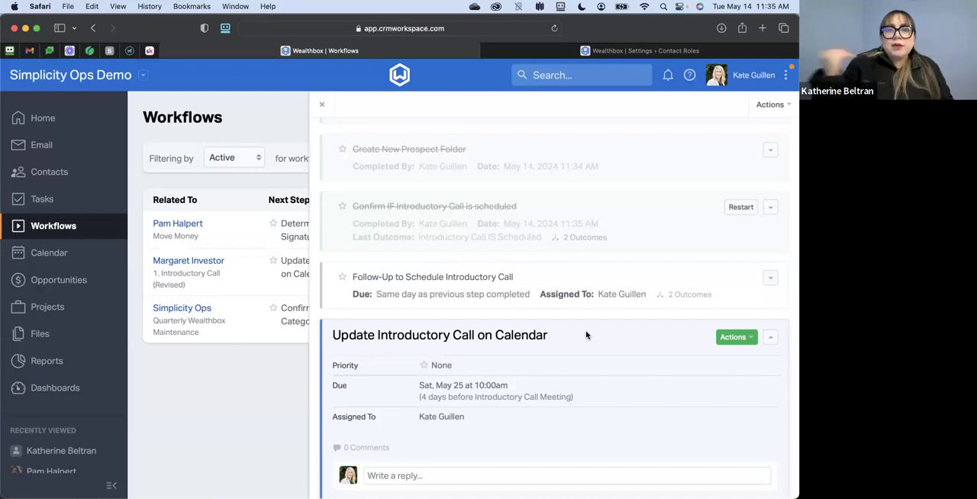
- Open the contact related to the "1. Introductory Call (Revised)" workflow and review the completed workflow steps in the contact's activity
scroll(587, 335, "down", 7)
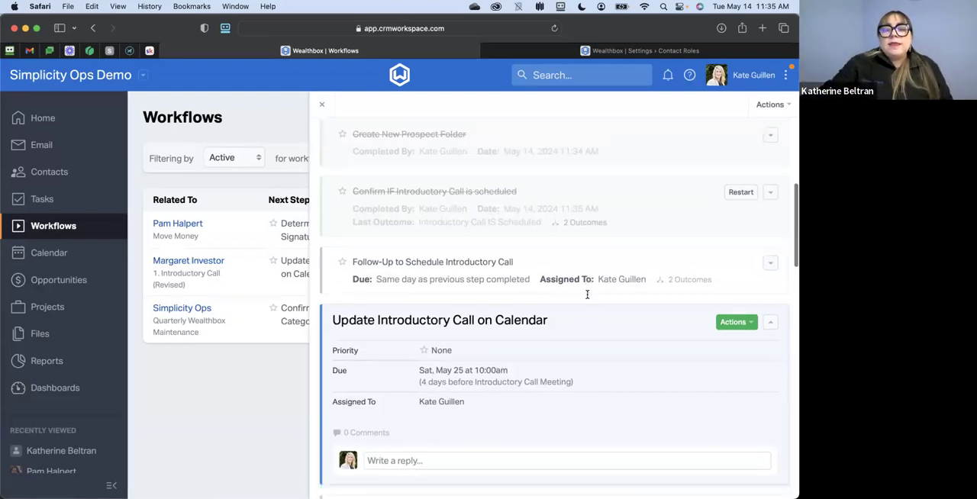
scroll(591, 297, "down", 7)
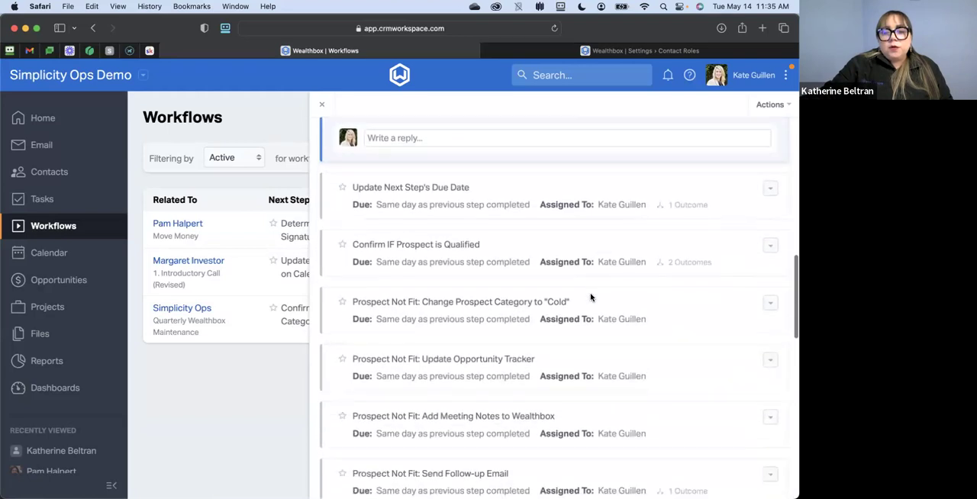
scroll(593, 294, "up", 15)
scroll(593, 293, "up", 6)
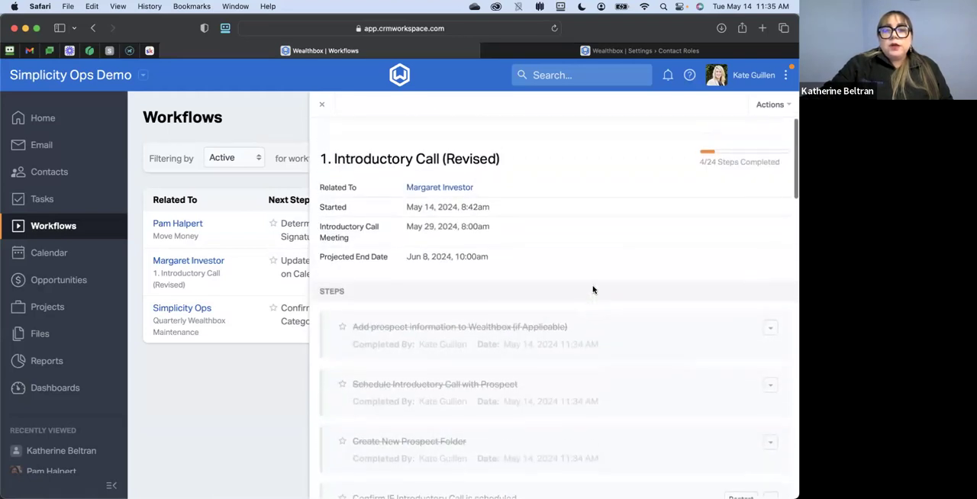
left_click(447, 172)
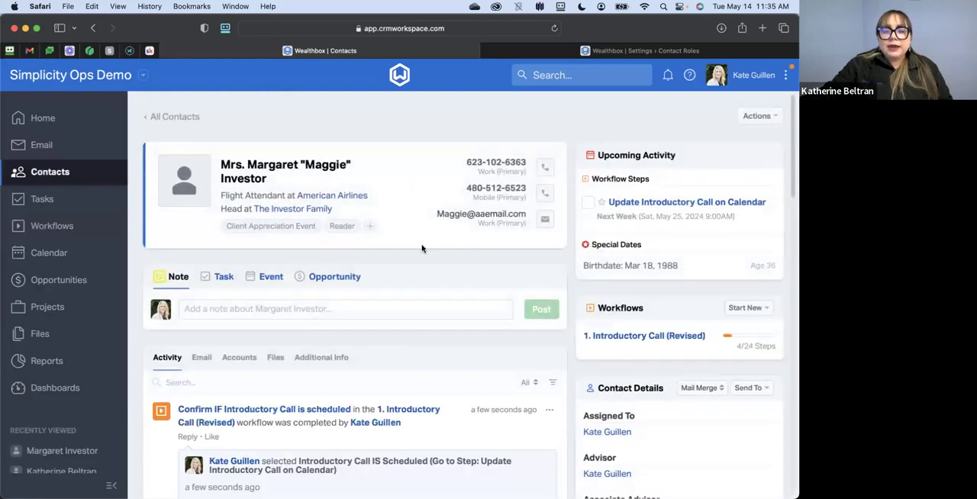
scroll(421, 249, "down", 5)
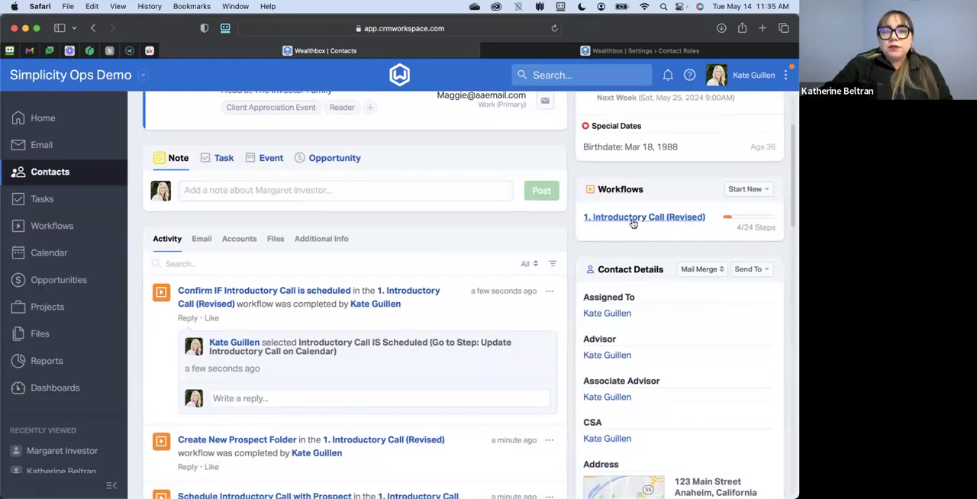
scroll(412, 229, "down", 1)
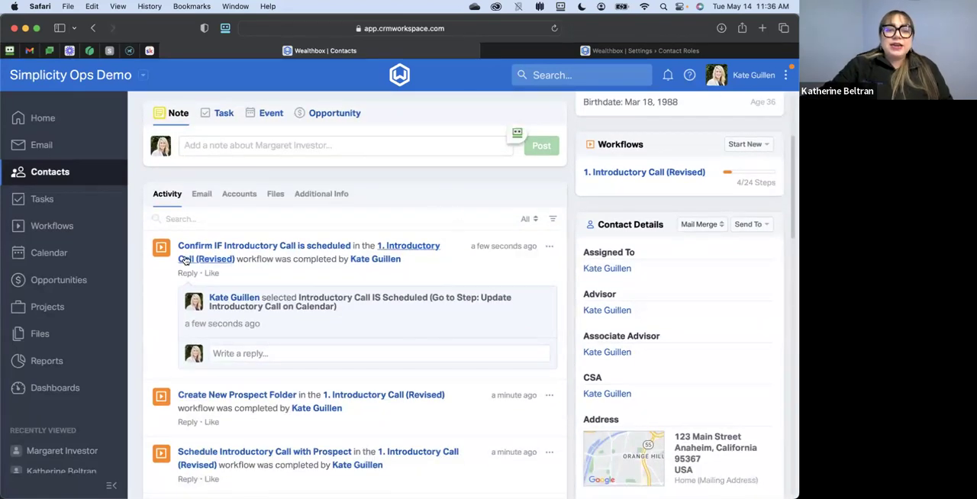
scroll(290, 410, "down", 2)
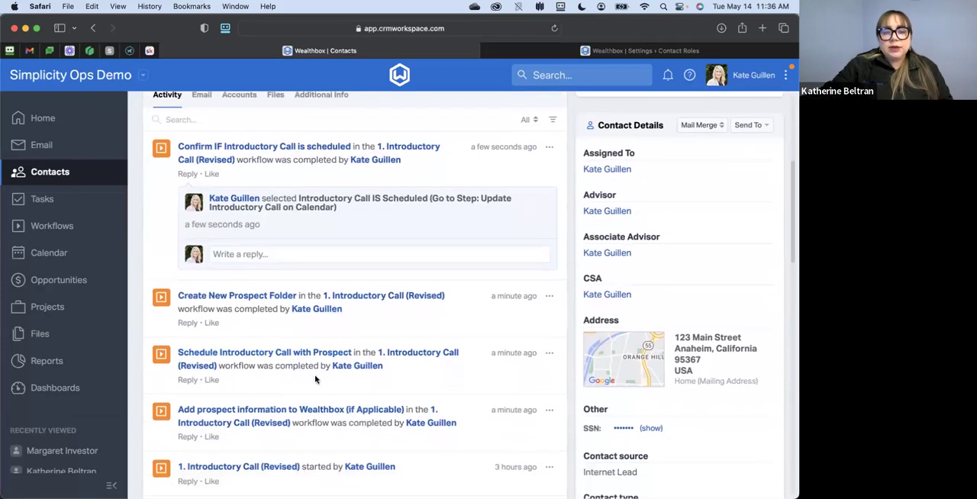
scroll(283, 262, "up", 1)
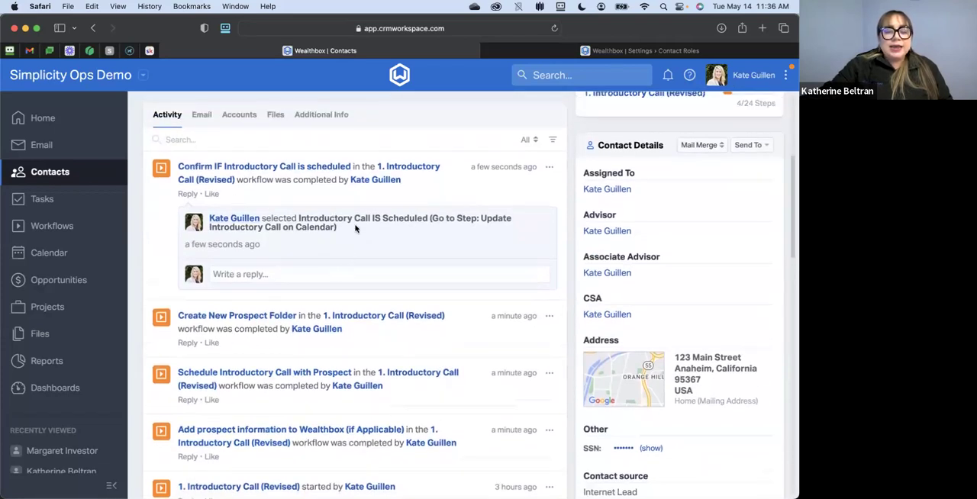
scroll(384, 248, "up", 3)
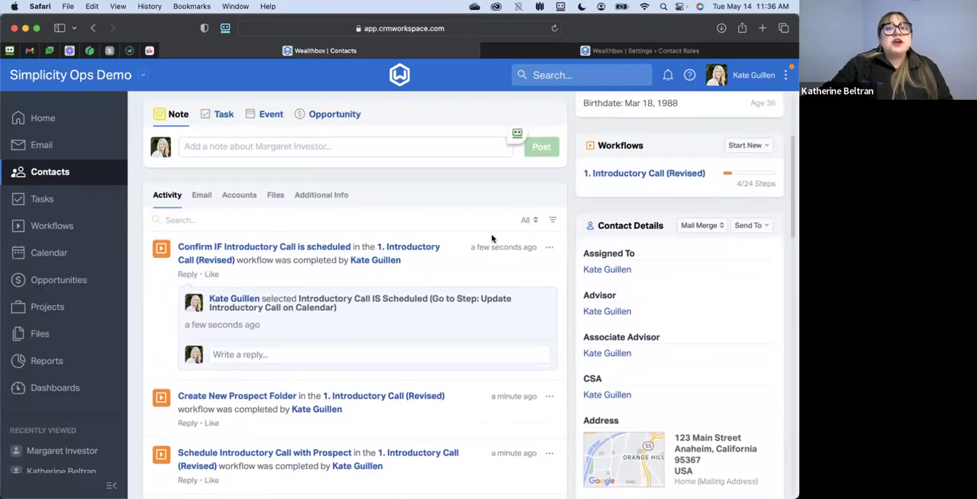
- View the "1. Introductory Call (Revised)" workflow from the contact's record, close it, and examine the contact's older activity
left_click(614, 174)
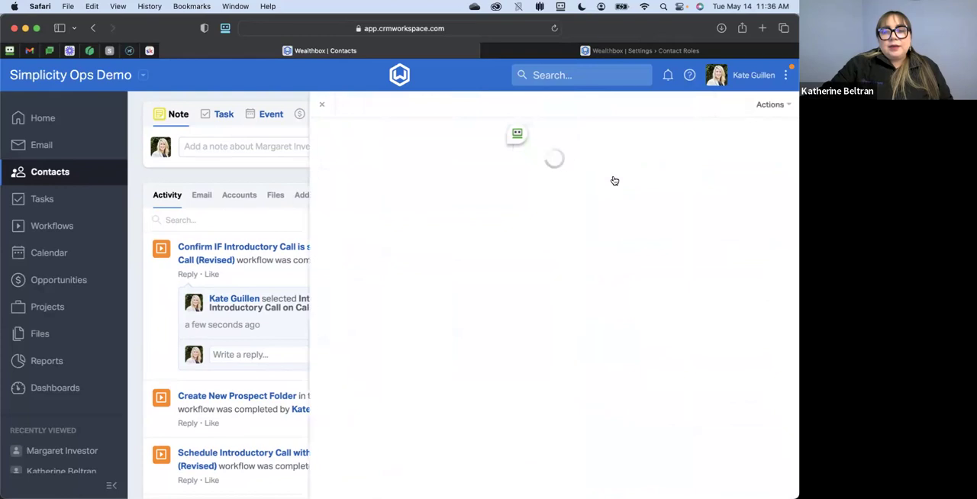
scroll(613, 448, "down", 4)
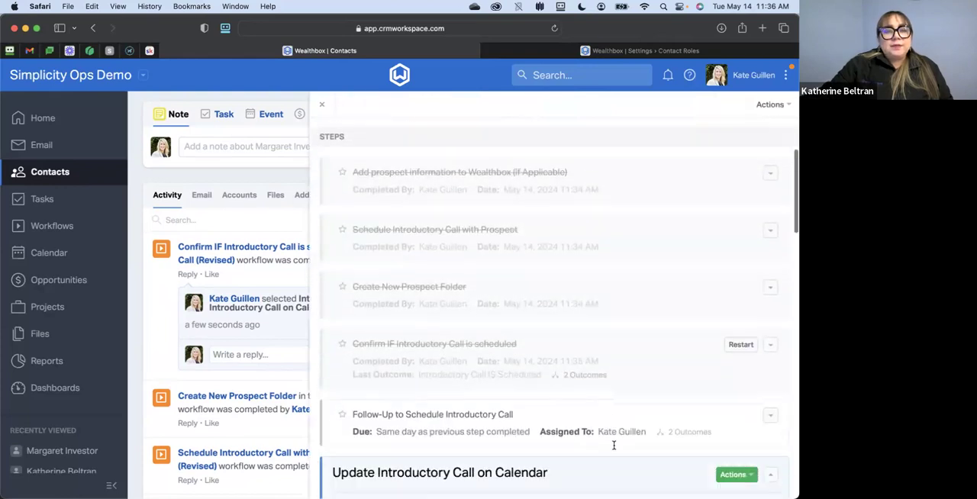
left_click(322, 107)
scroll(451, 187, "up", 1)
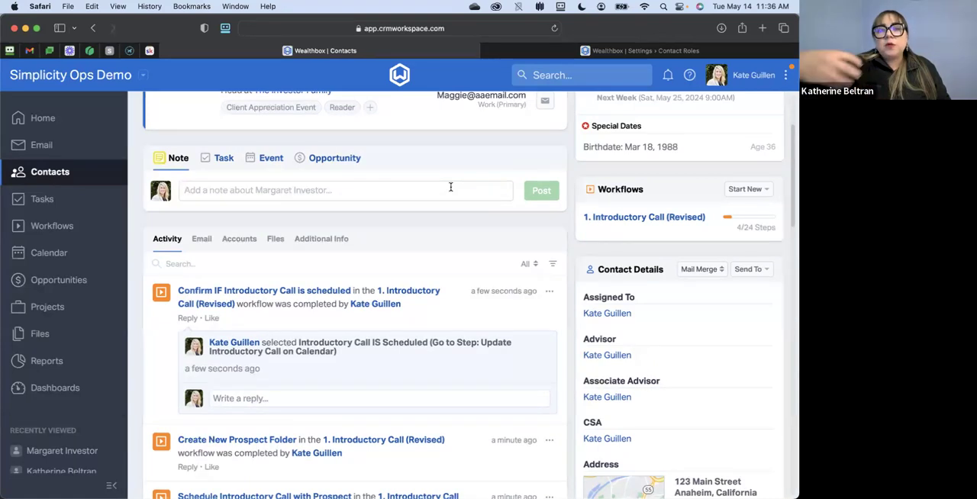
scroll(450, 188, "down", 10)
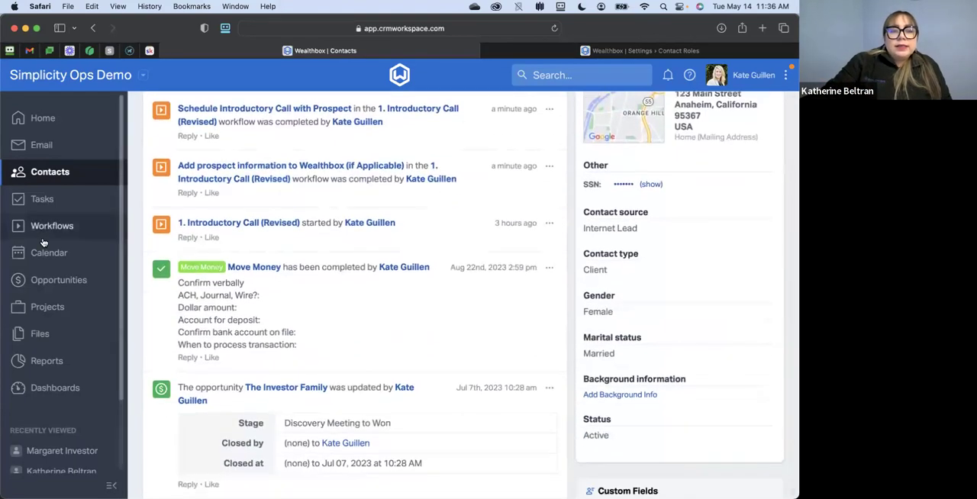
- Show the Scheduled workflows in the workflow list and return the filter to Active
left_click(30, 233)
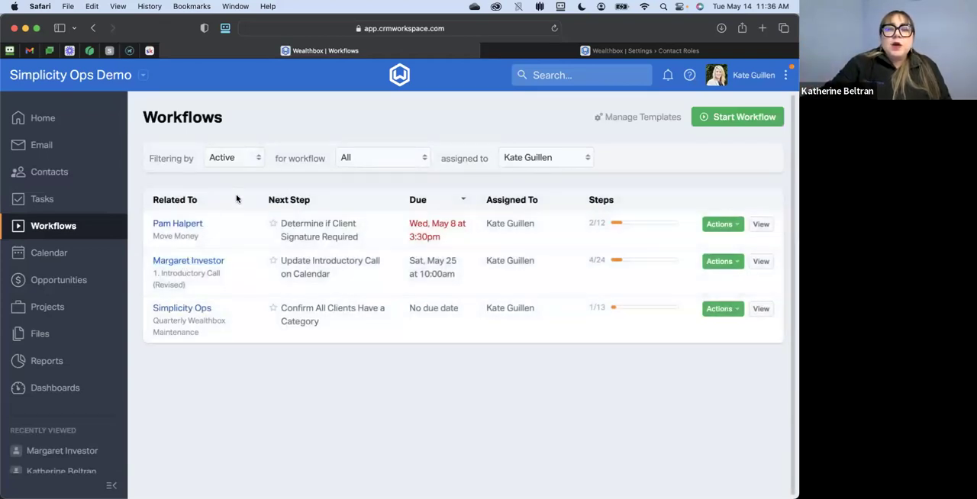
left_click(252, 158)
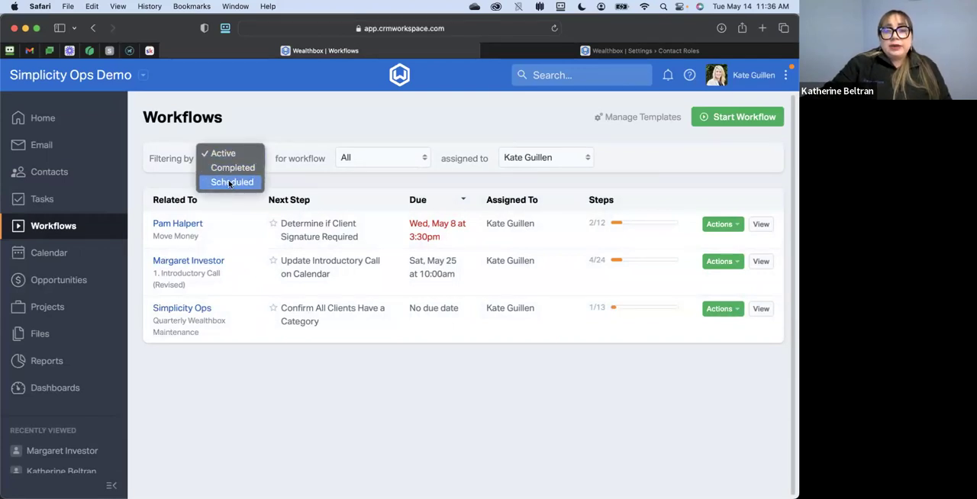
left_click(229, 182)
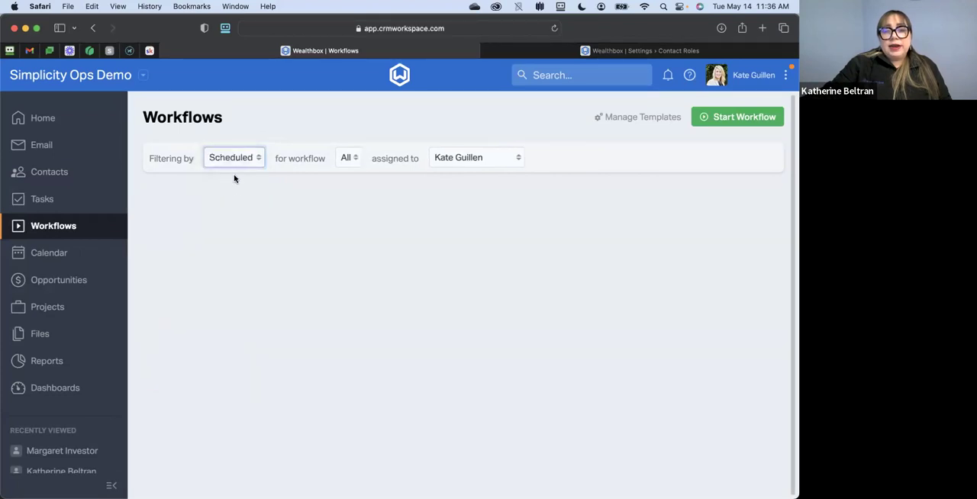
left_click(245, 161)
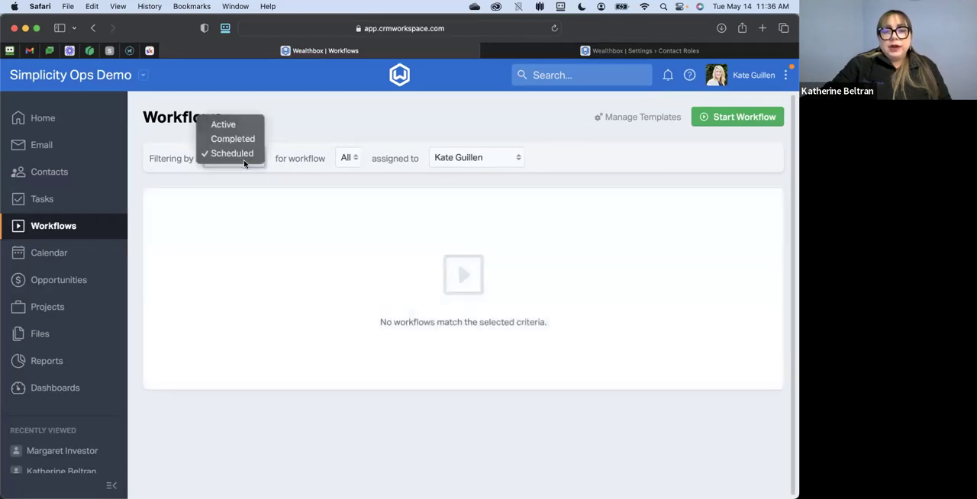
left_click(223, 124)
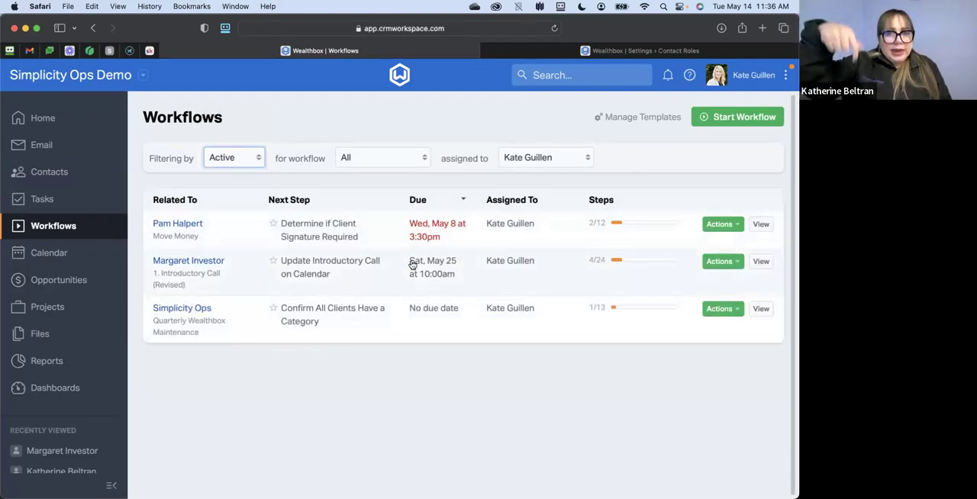
- Show the Completed workflows with their completion dates and return the list to Active
left_click(236, 158)
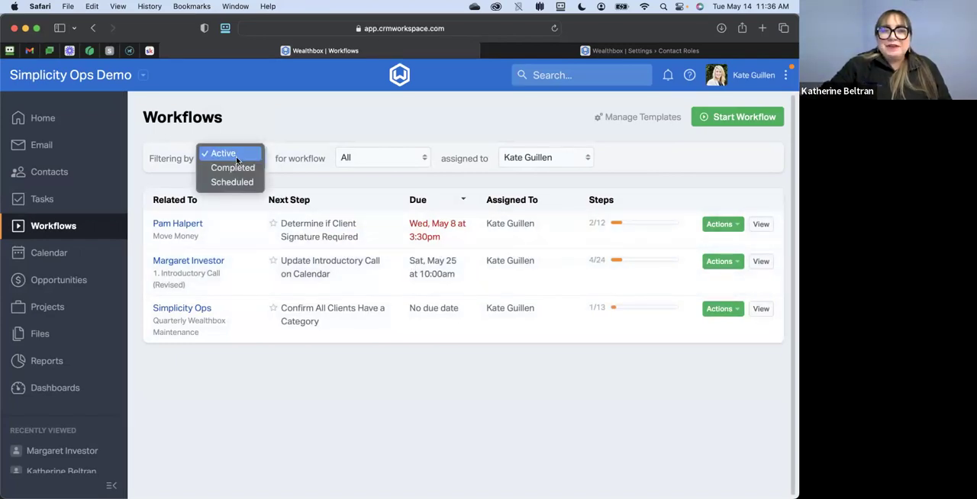
left_click(232, 169)
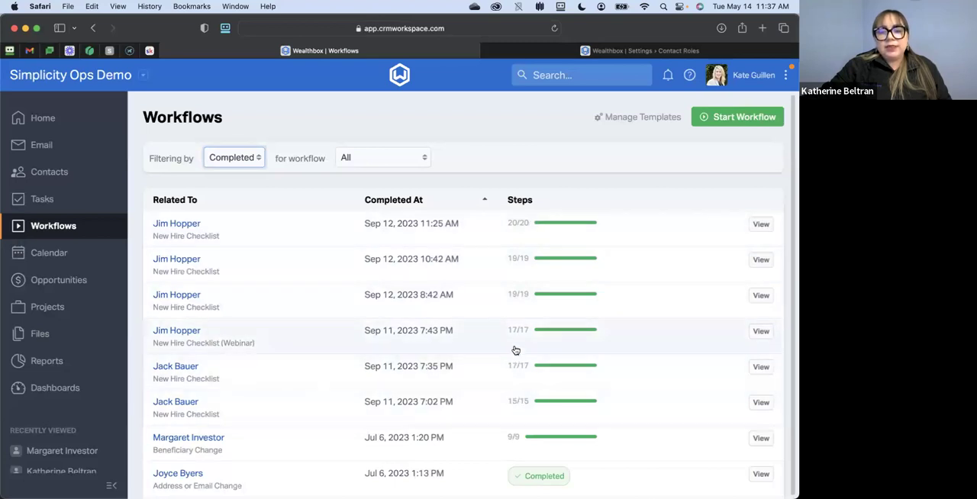
left_click(248, 160)
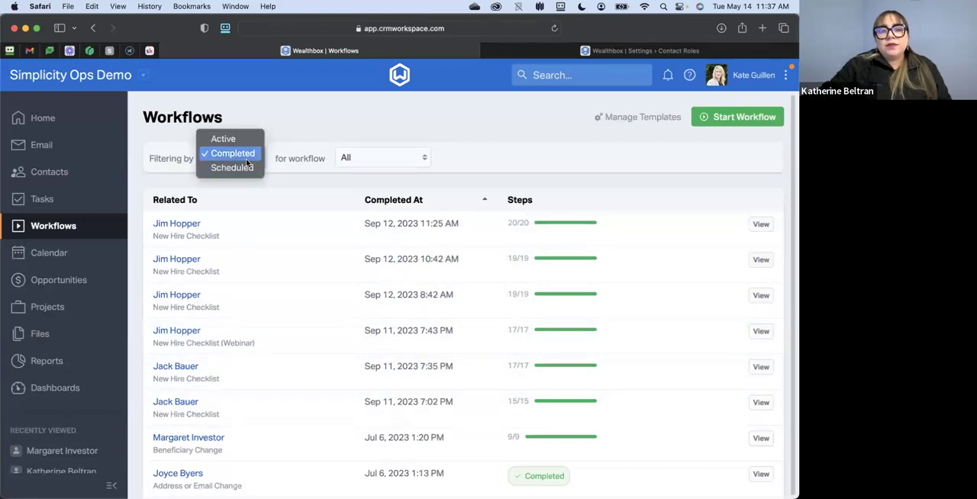
left_click(246, 141)
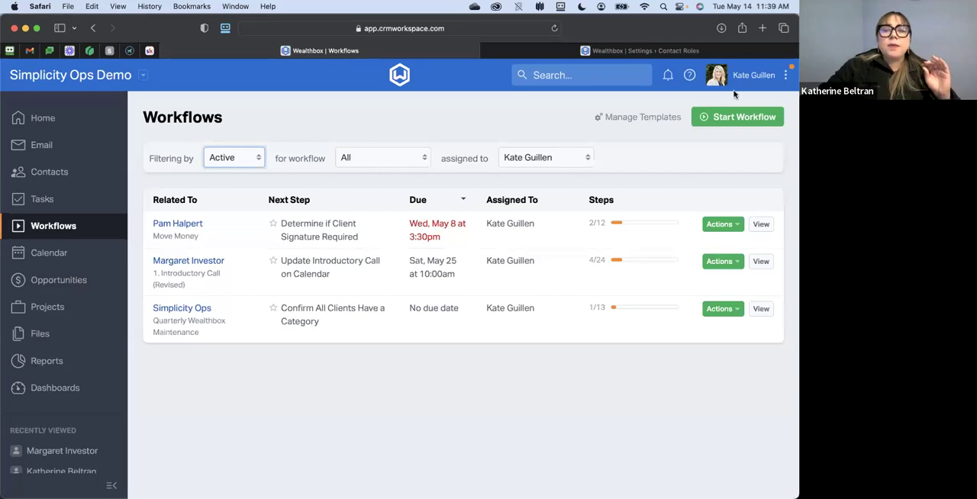
- View the Contact Roles customization and the Teams page in the workspace settings
left_click(710, 51)
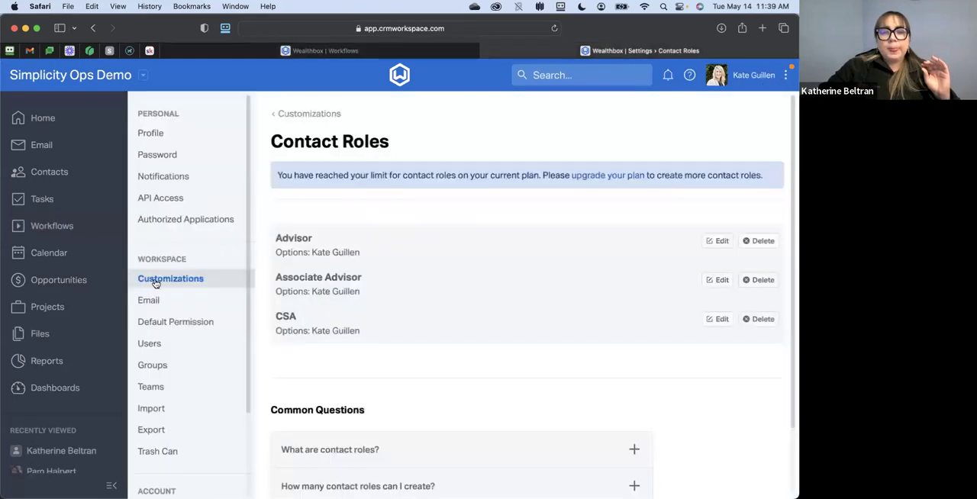
left_click(181, 278)
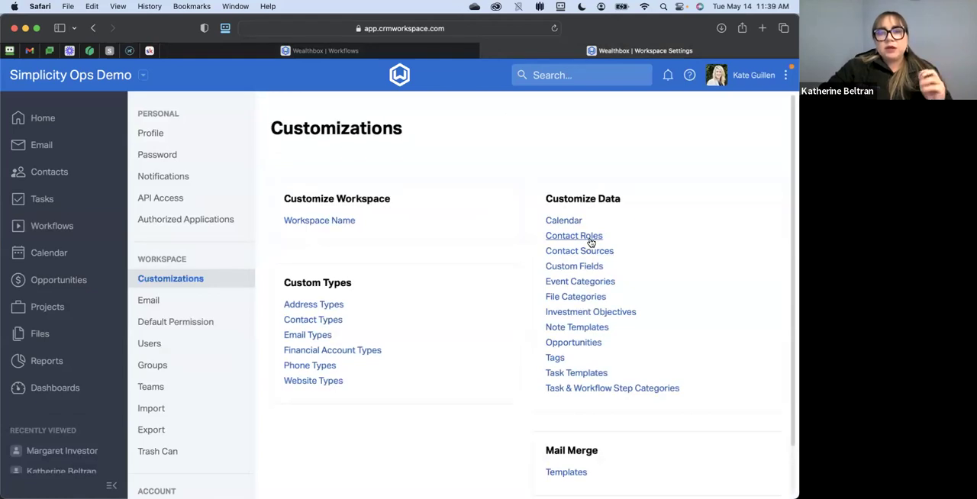
left_click(589, 239)
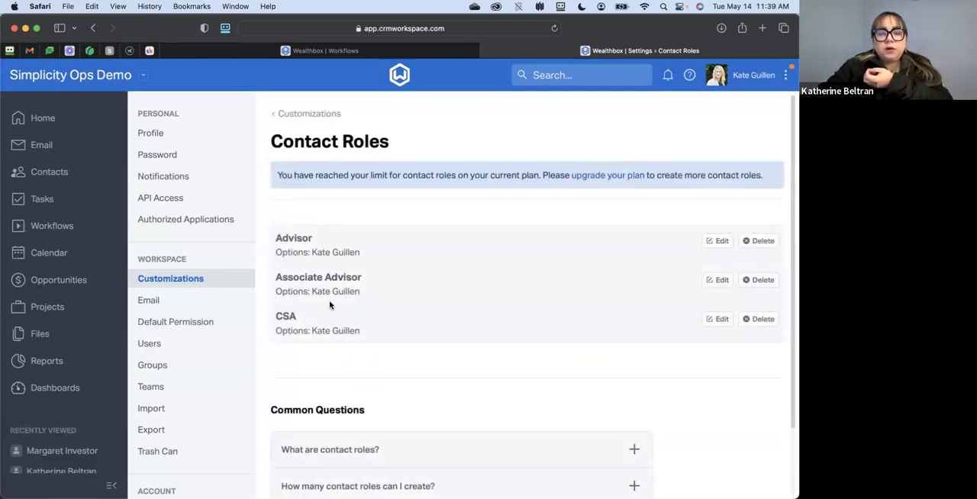
left_click(158, 388)
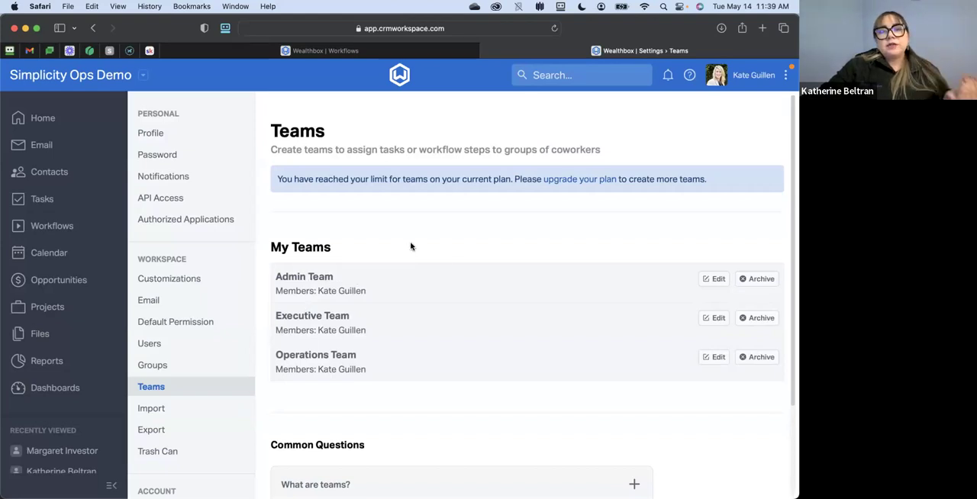
- Return to the workflows page, open the workflow templates, and look through the available template sources, keeping Published
left_click(335, 51)
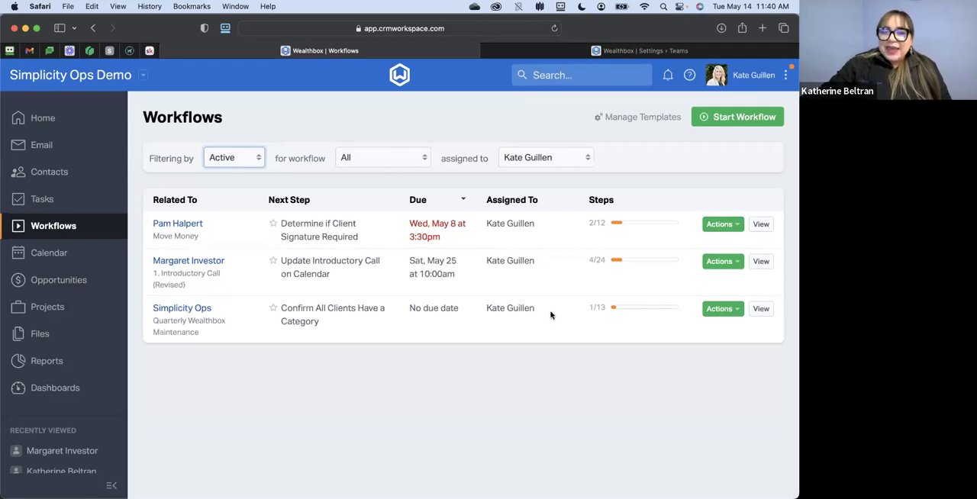
left_click(635, 117)
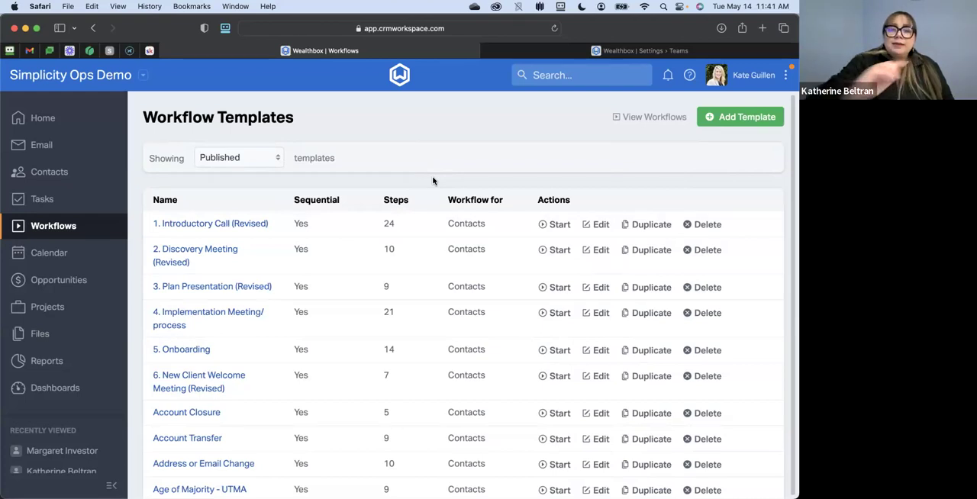
left_click(242, 158)
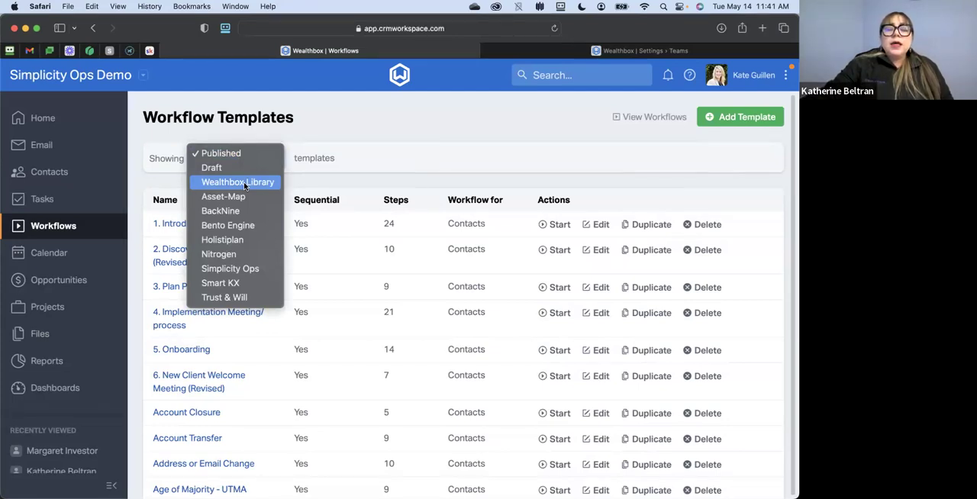
left_click(352, 123)
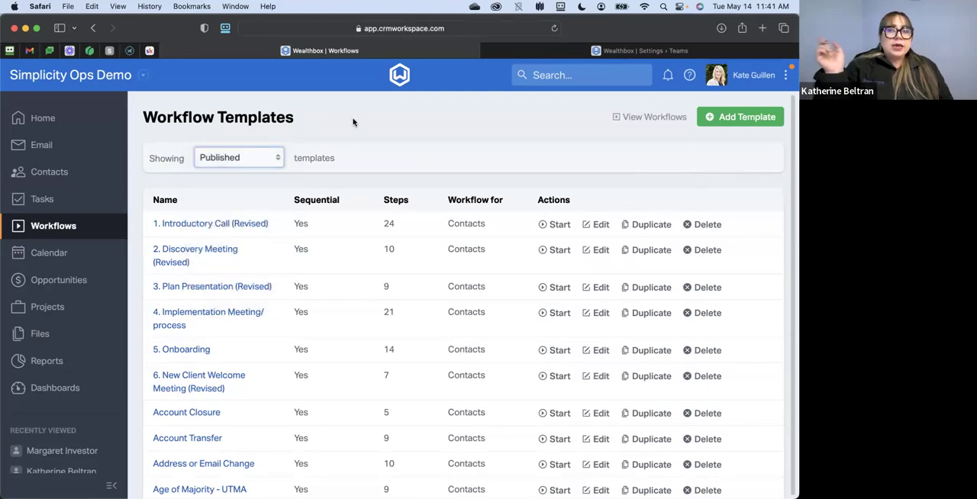
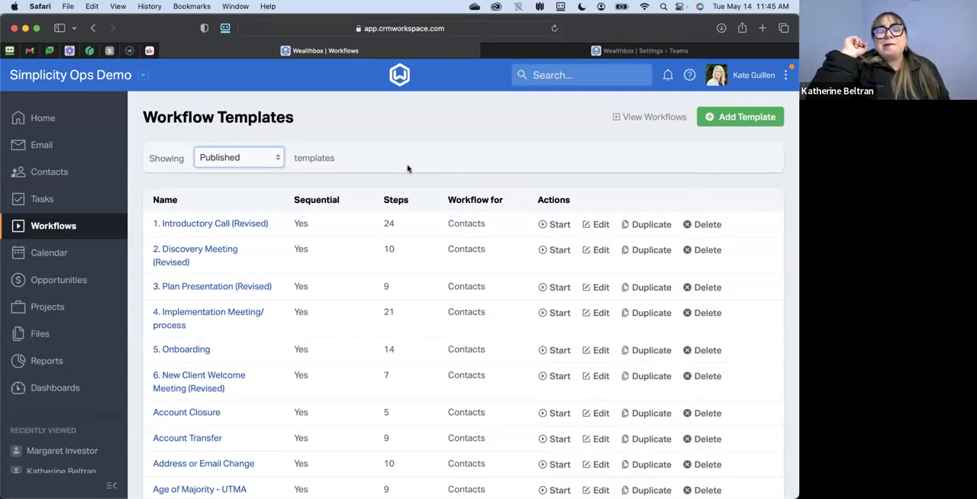
- Open the Tasks page and filter the upcoming list to show both tasks and workflow steps
left_click(44, 199)
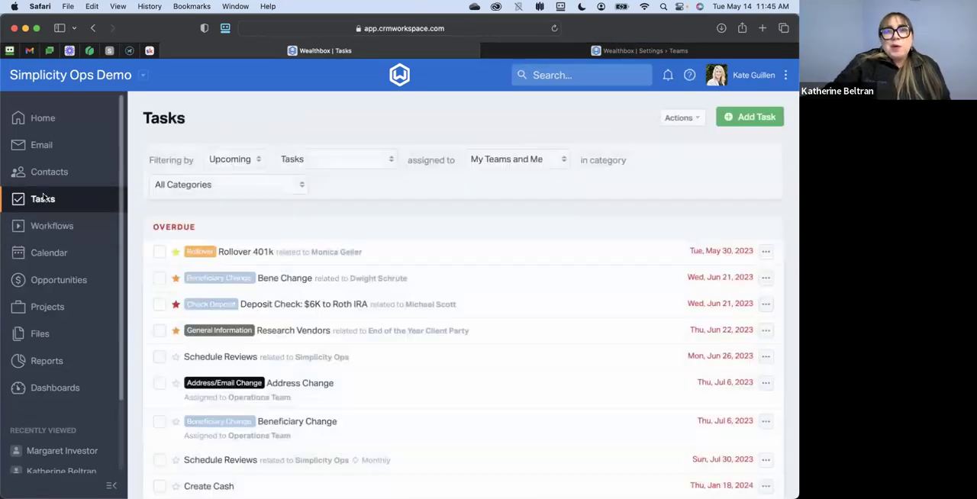
left_click(327, 159)
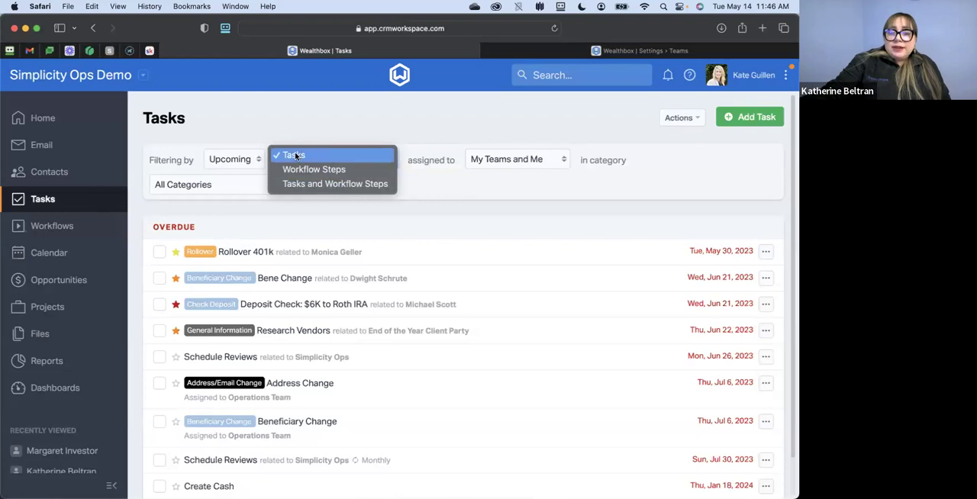
left_click(336, 184)
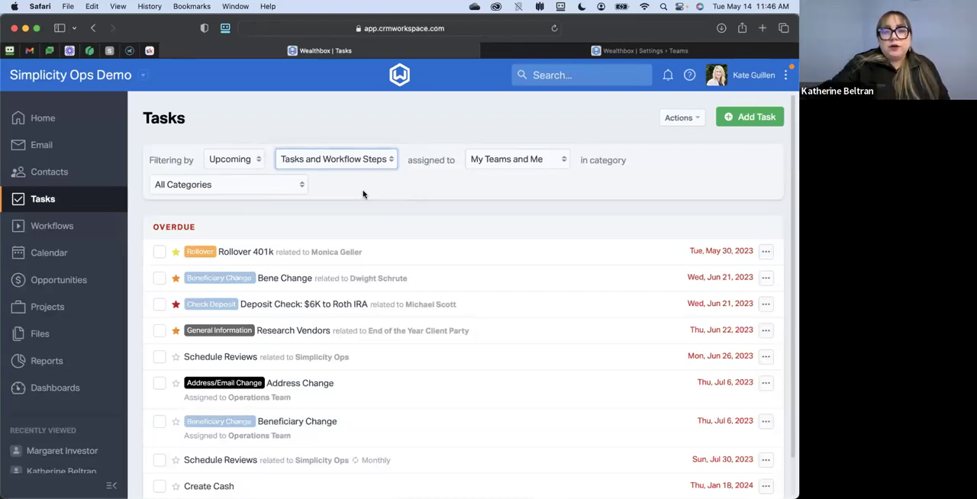
- Look through the user and team options for the task assignee filter, keeping My Teams and Me
left_click(507, 161)
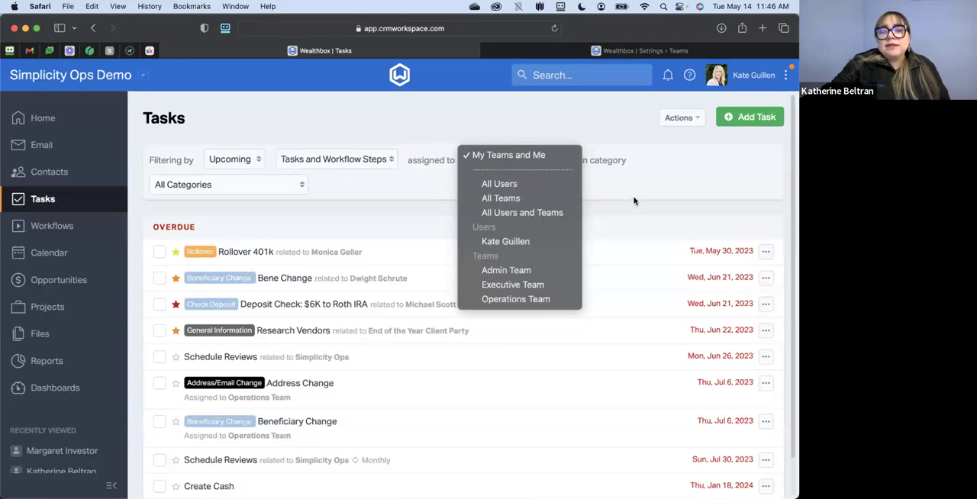
left_click(665, 174)
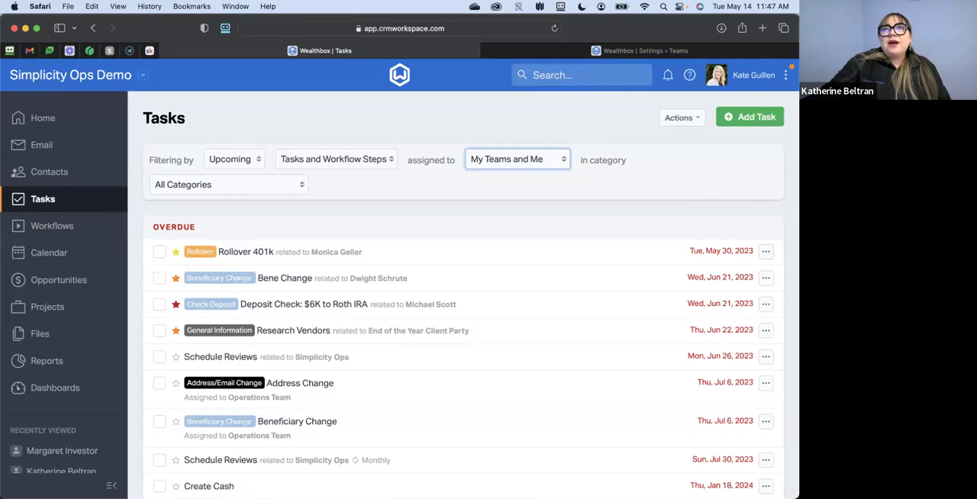
left_click(591, 199)
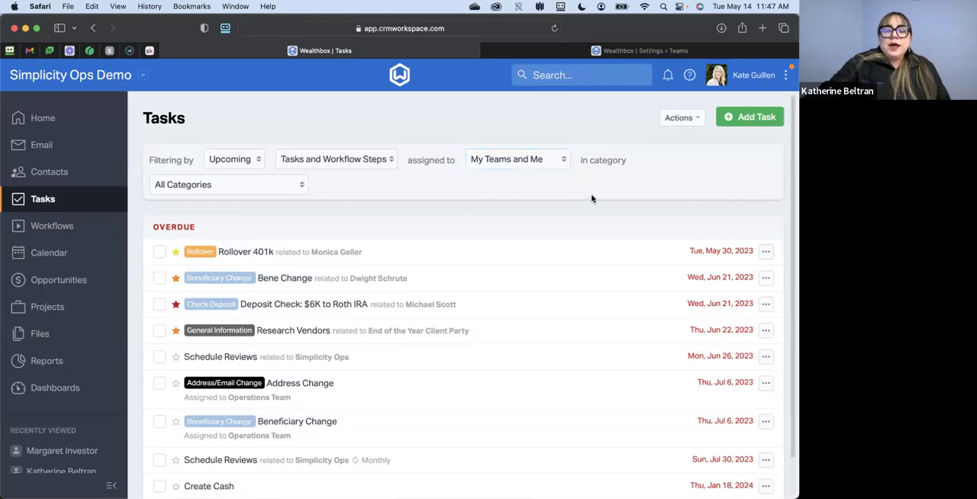
- Switch to the PowerPoint slide show and advance from the Questions slide to the contact, community and workflow resources slide
key("ctrl+Right")
key("ctrl+Left")
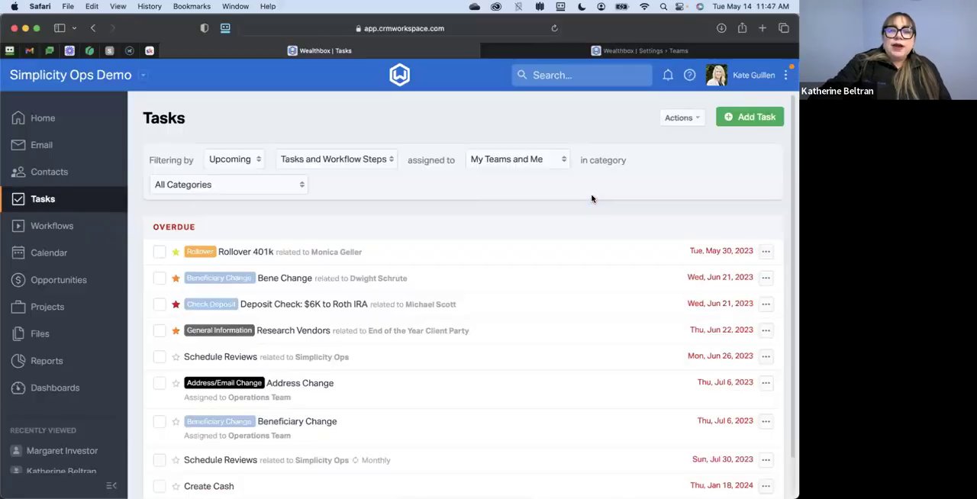
key("ctrl+Left")
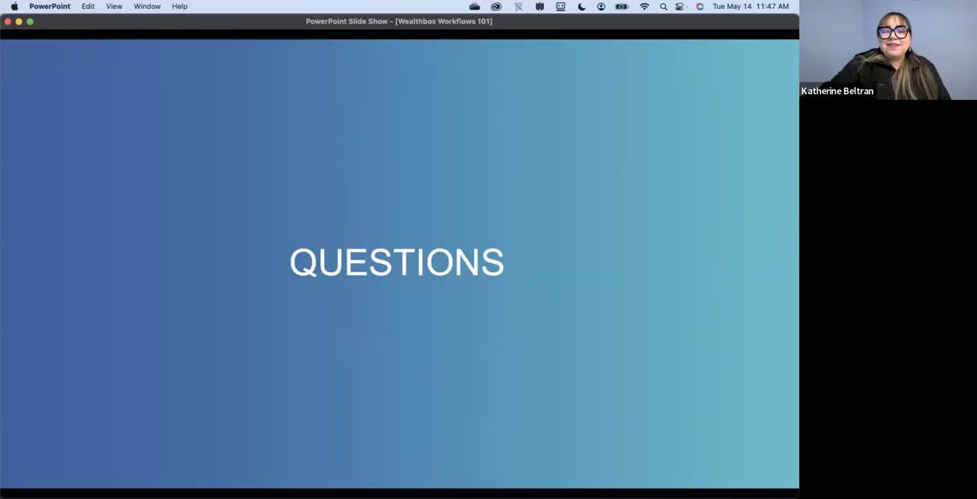
key("Right")
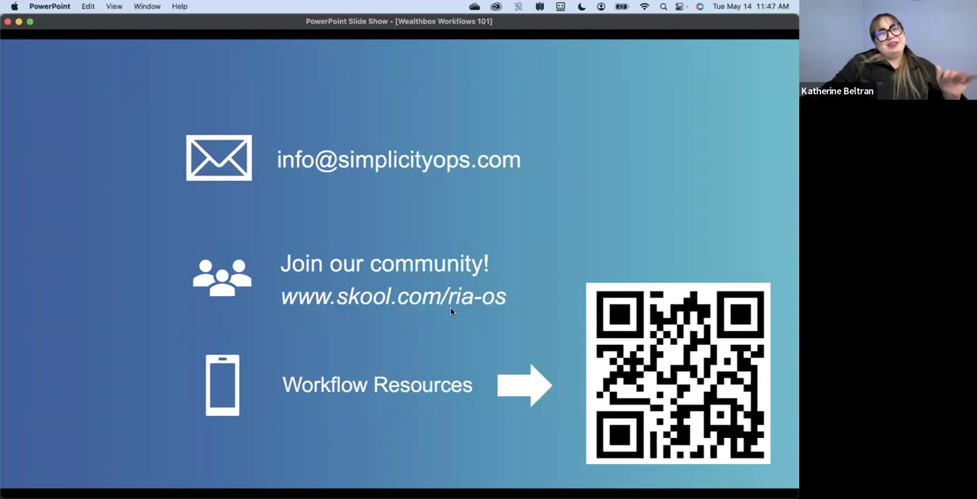
key("Right")
key("Left")
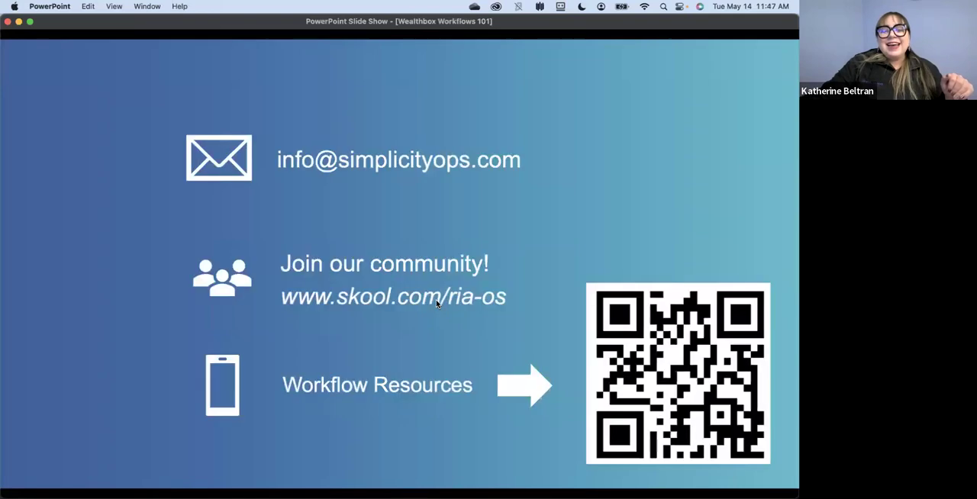
left_click(436, 303)
key("Left")
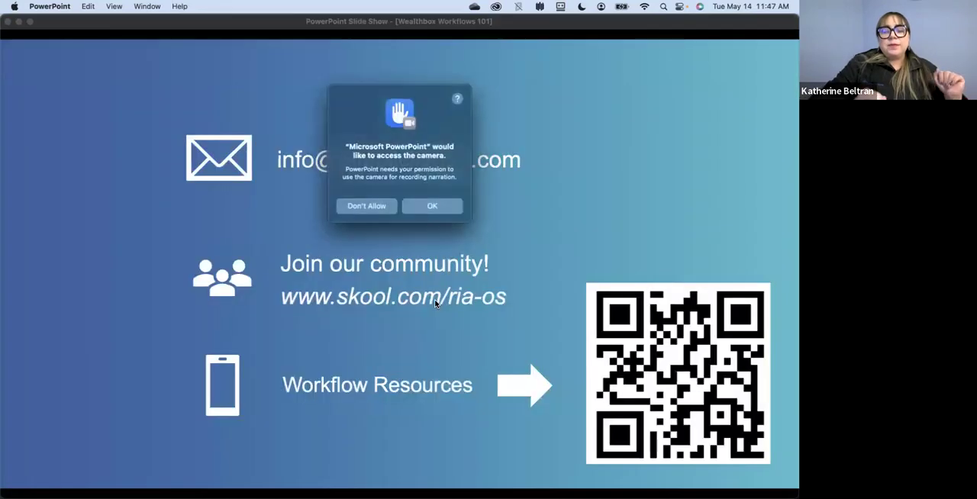
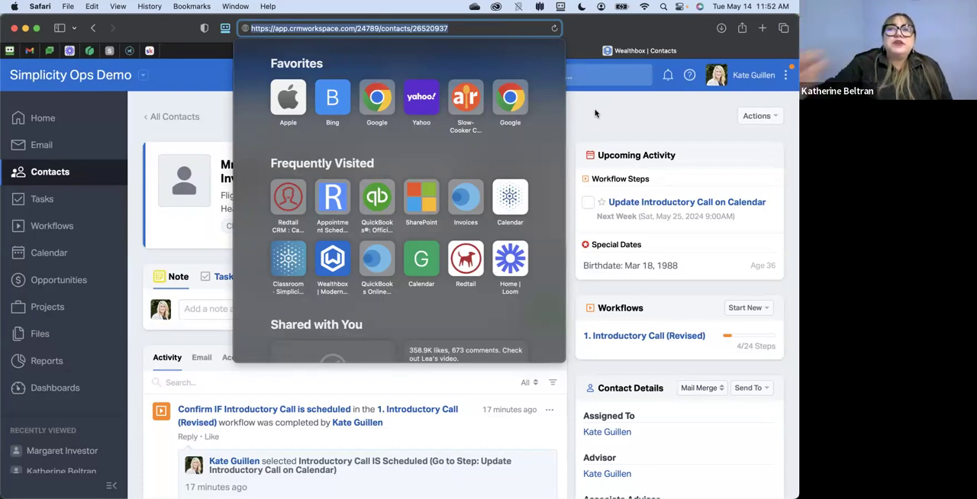
- Open the contact's Introductory Call (Revised) workflow, look through its prospect and qualified follow-up steps, and close it
key("Escape")
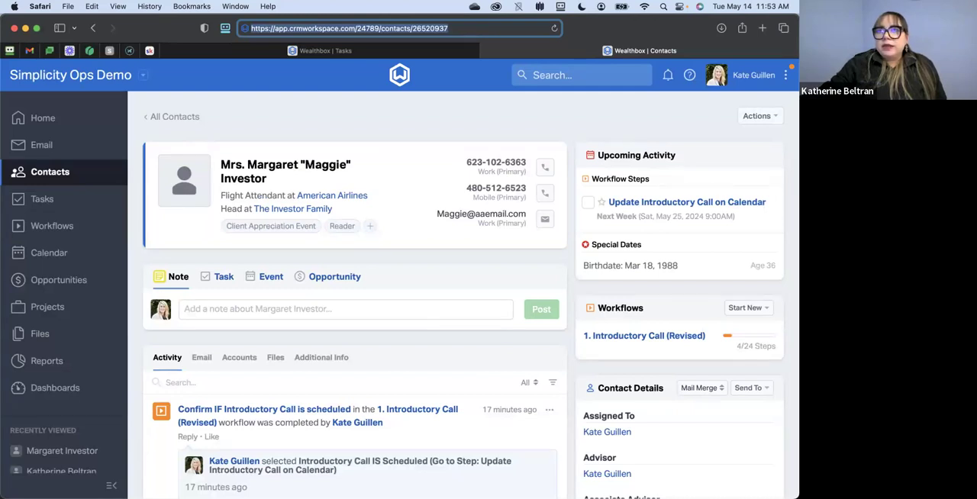
key("ctrl+Left")
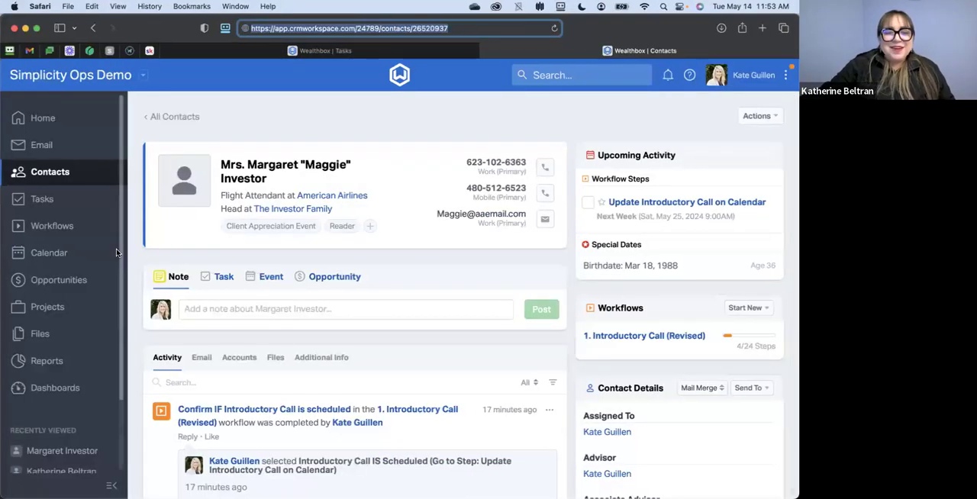
left_click(648, 336)
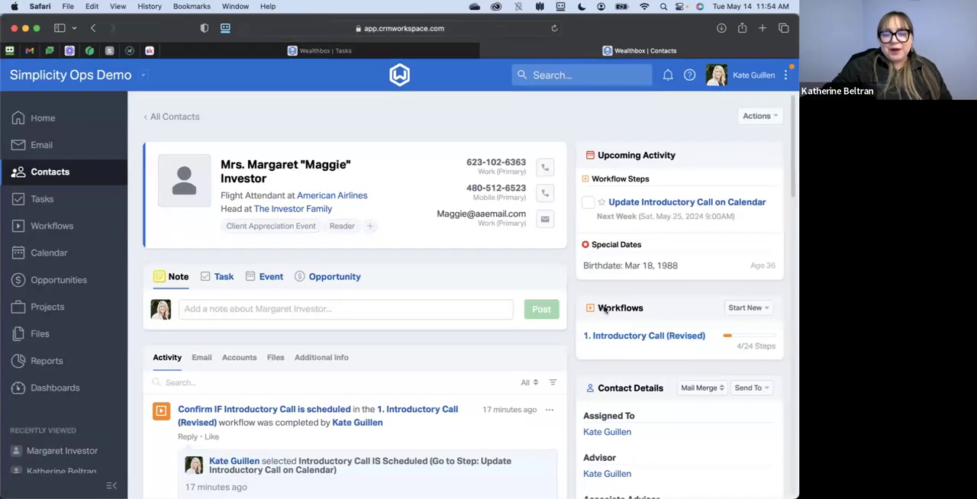
scroll(525, 262, "down", 5)
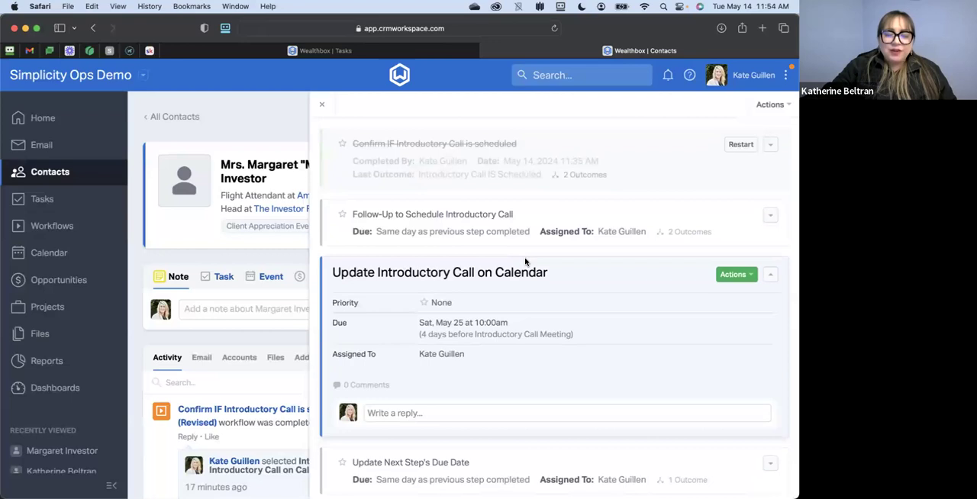
scroll(525, 262, "down", 15)
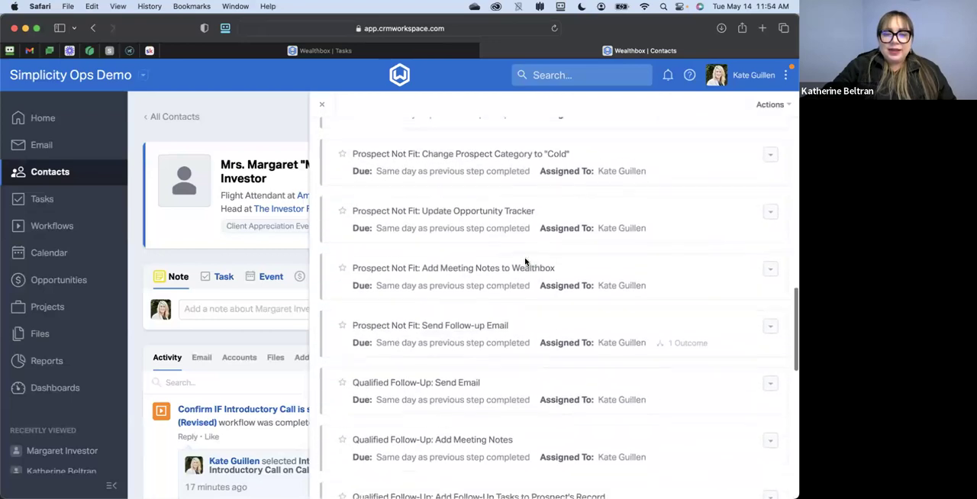
scroll(525, 262, "down", 2)
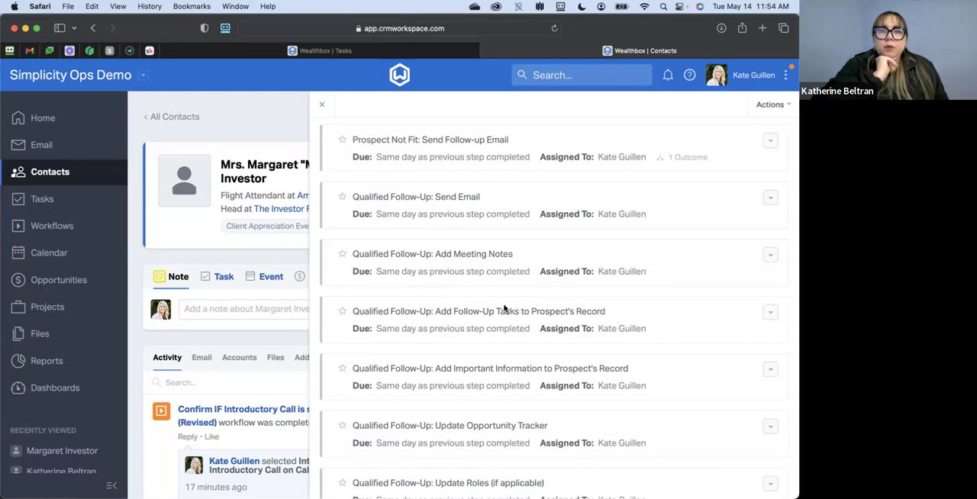
scroll(504, 309, "down", 1)
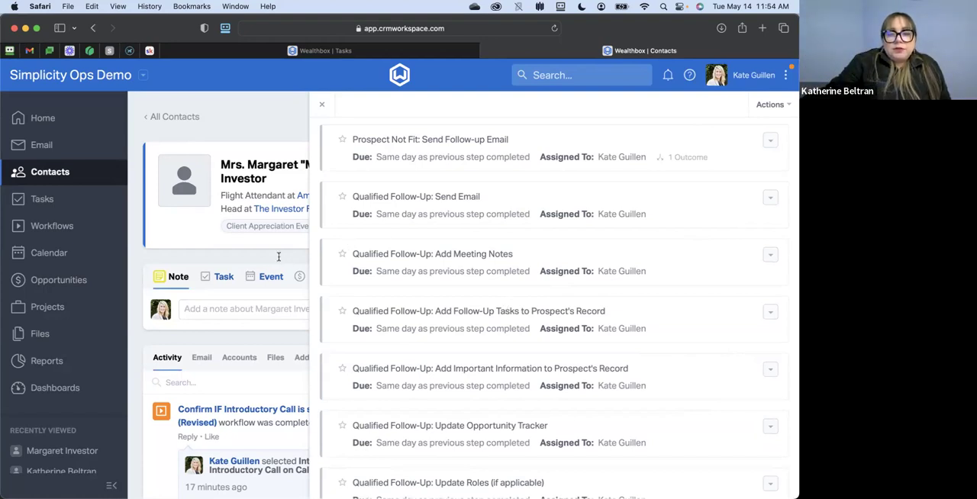
left_click(325, 107)
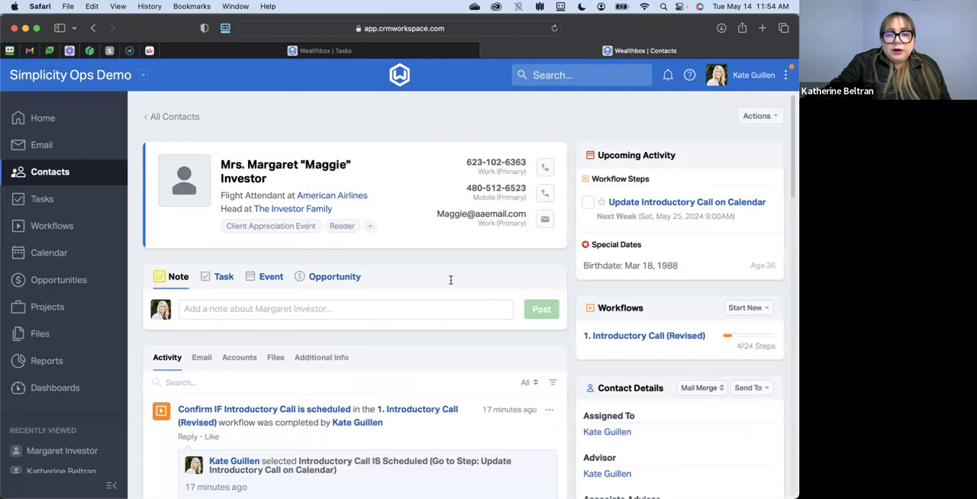
- Look through the contact's activity feed and view the options for the completed Move Money task without choosing one
scroll(454, 279, "down", 4)
scroll(485, 260, "down", 8)
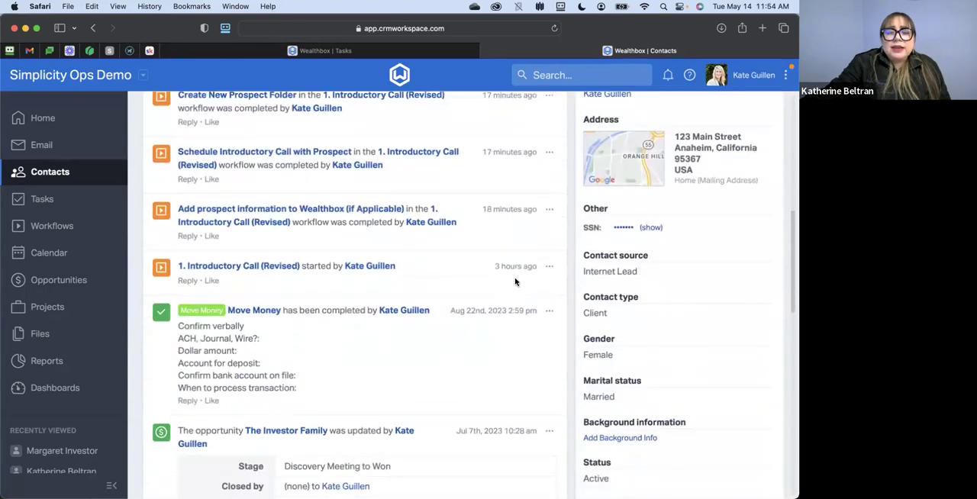
left_click(551, 310)
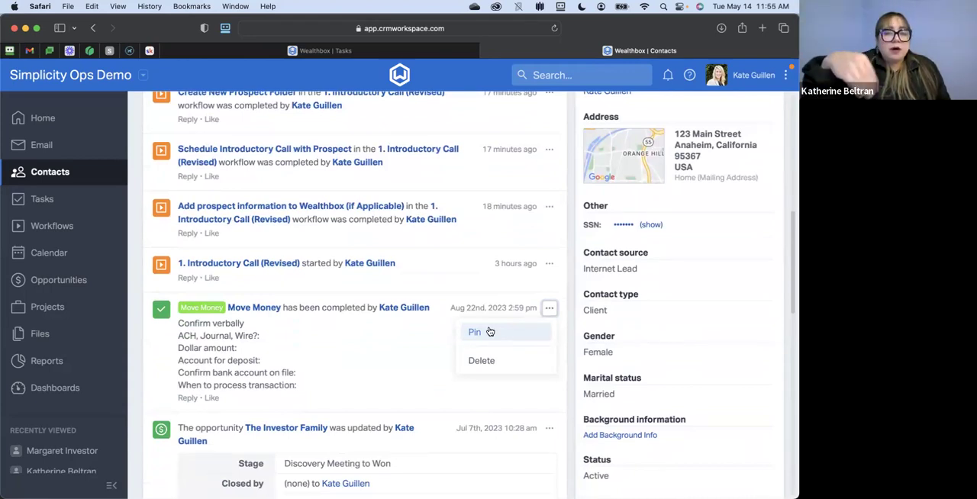
left_click(565, 278)
scroll(564, 279, "up", 10)
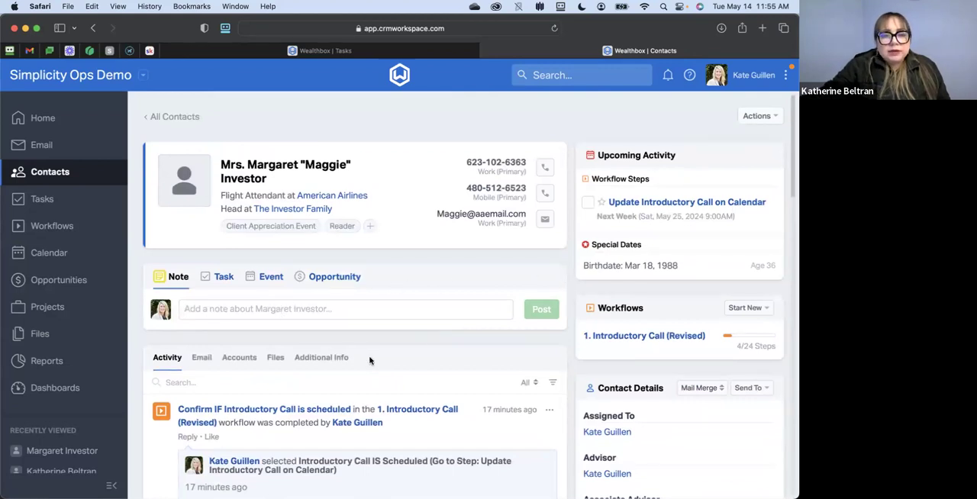
- Examine the Important Information agenda items in the contact's Additional Info and return to the Activity feed
left_click(328, 359)
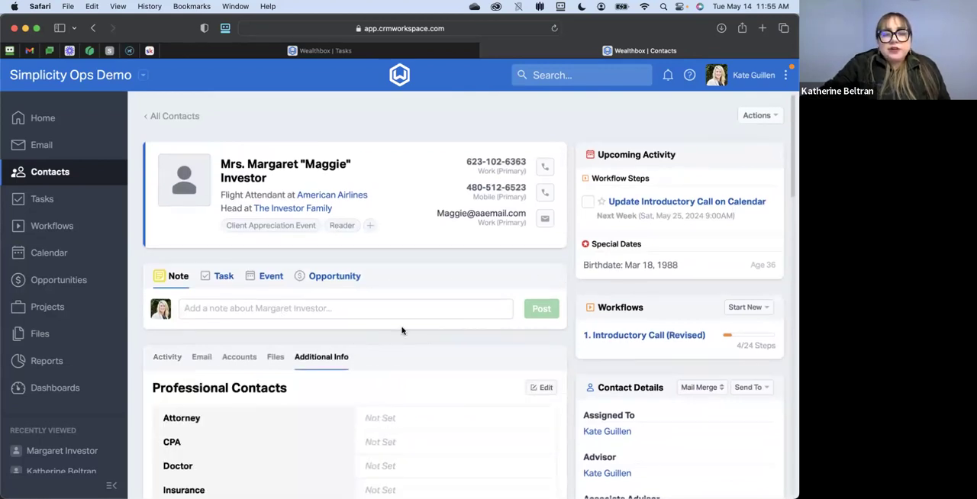
scroll(401, 329, "down", 10)
scroll(401, 330, "down", 10)
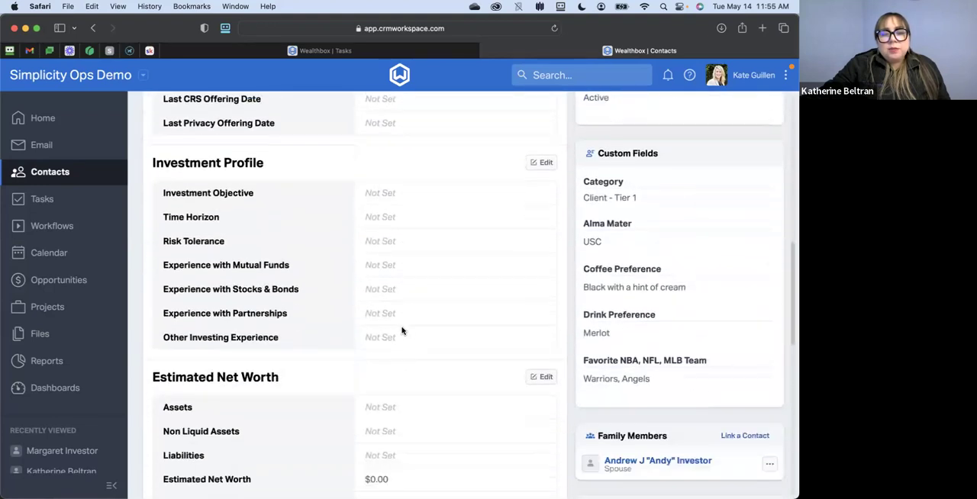
scroll(402, 329, "down", 10)
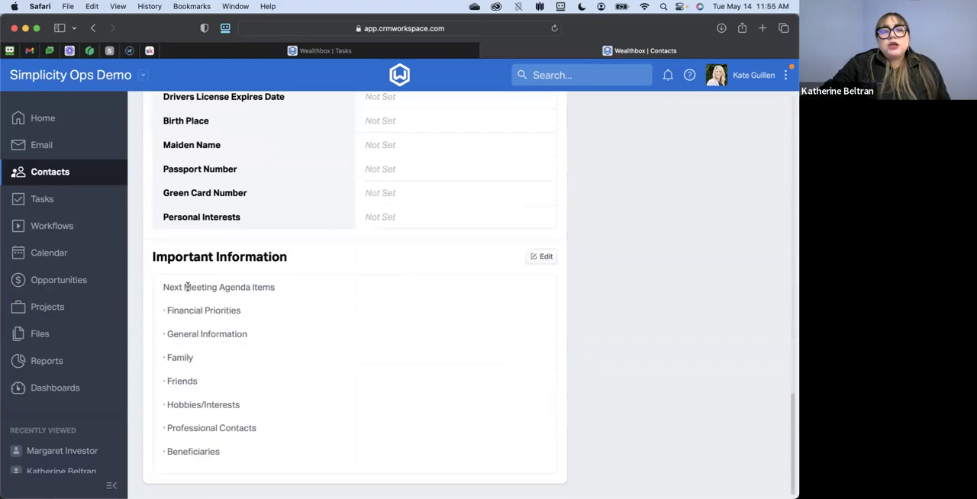
left_click_drag(162, 289, 285, 471)
left_click(323, 394)
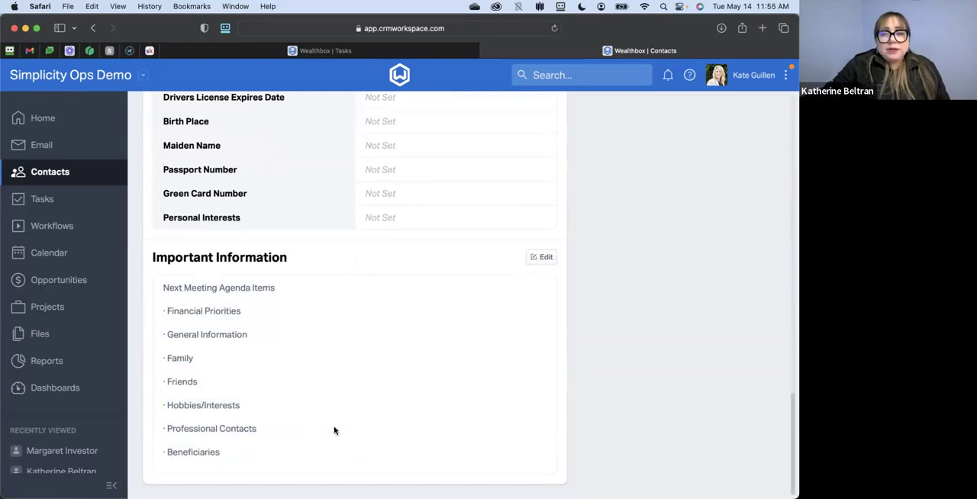
scroll(340, 347, "up", 15)
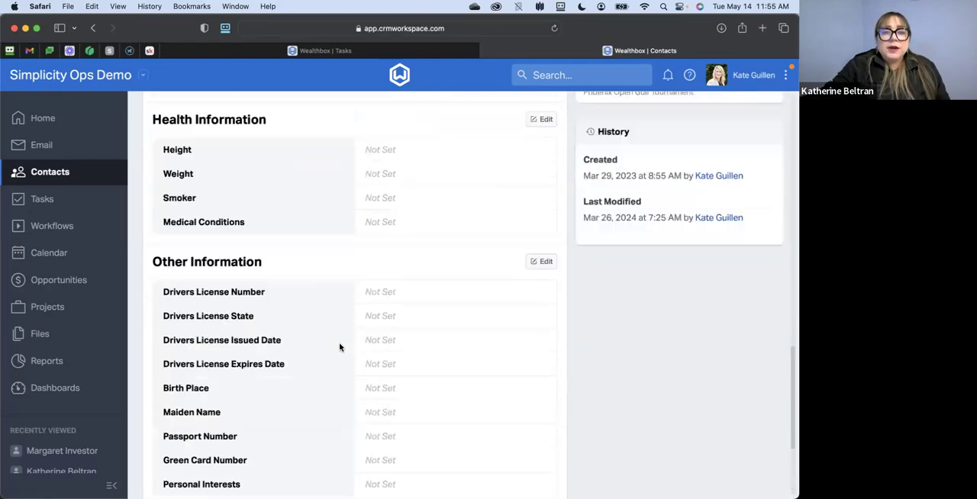
scroll(340, 348, "up", 5)
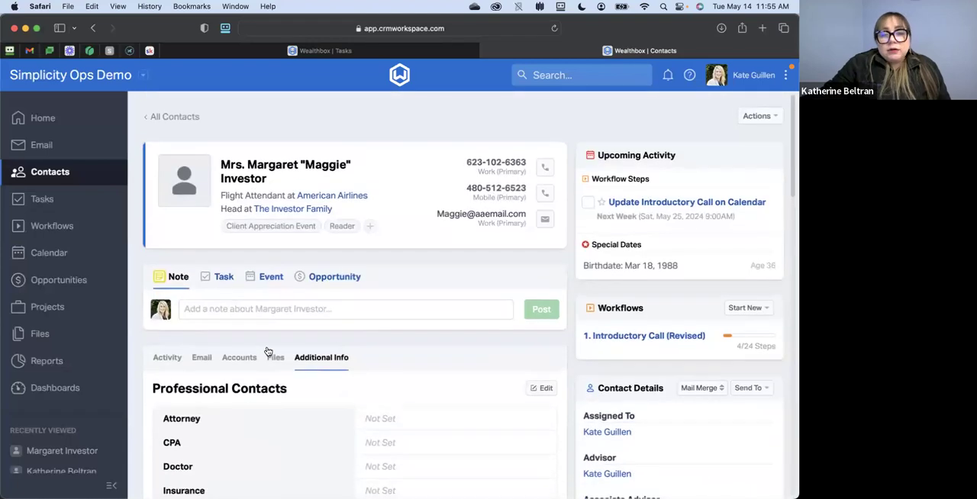
left_click(168, 358)
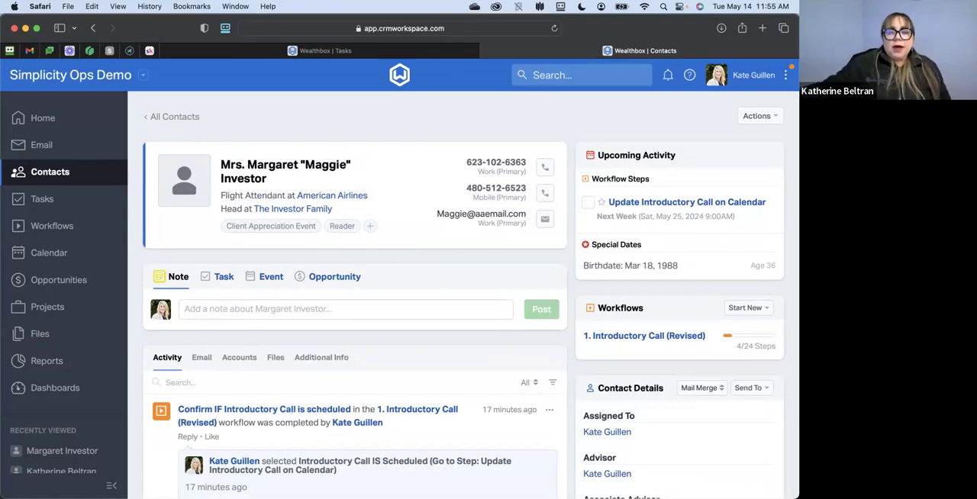
- Reopen the contact's Introductory Call (Revised) workflow, check the Update Introductory Call on Calendar step, and close the workflow
left_click(679, 339)
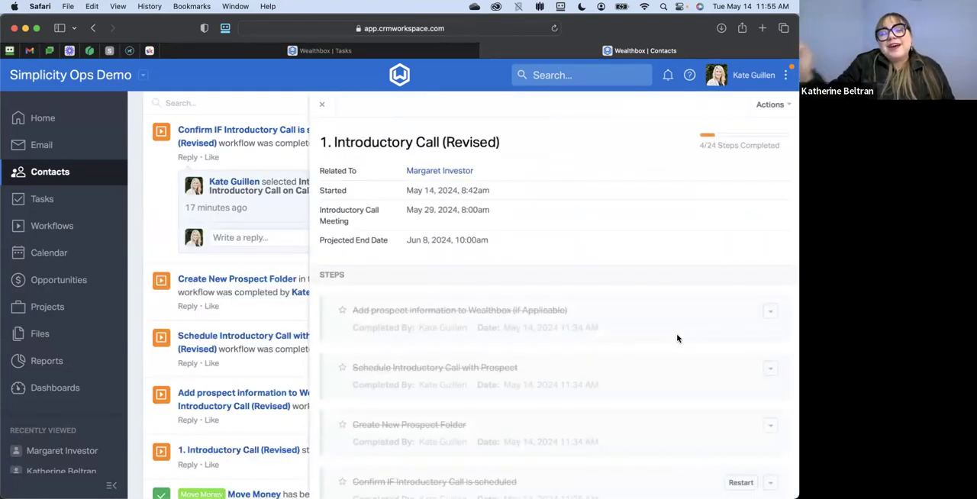
scroll(550, 253, "down", 10)
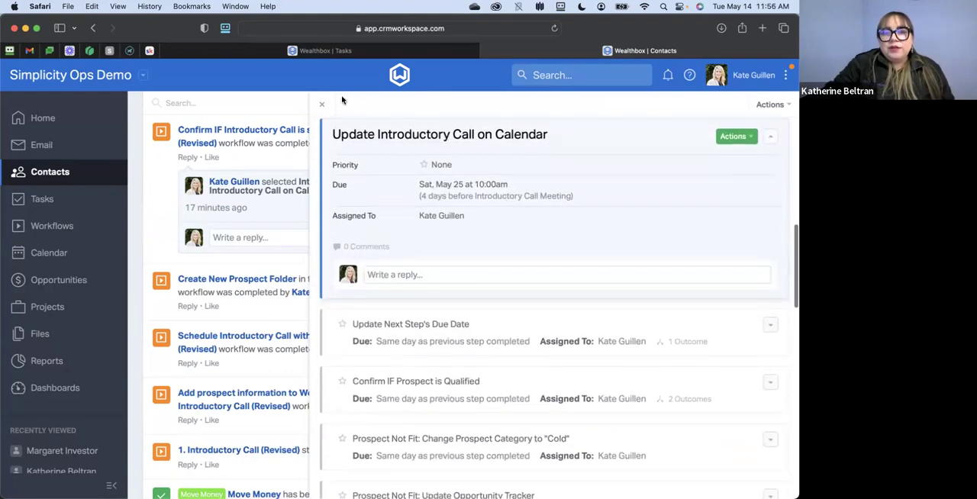
left_click(39, 321)
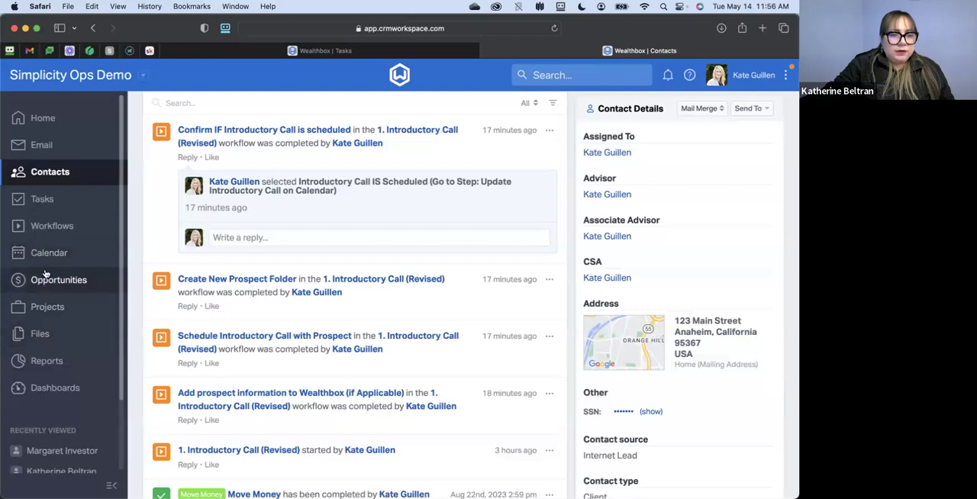
- Go to the workflow templates and open the 2. Discovery Meeting (Revised) template for editing
left_click(46, 226)
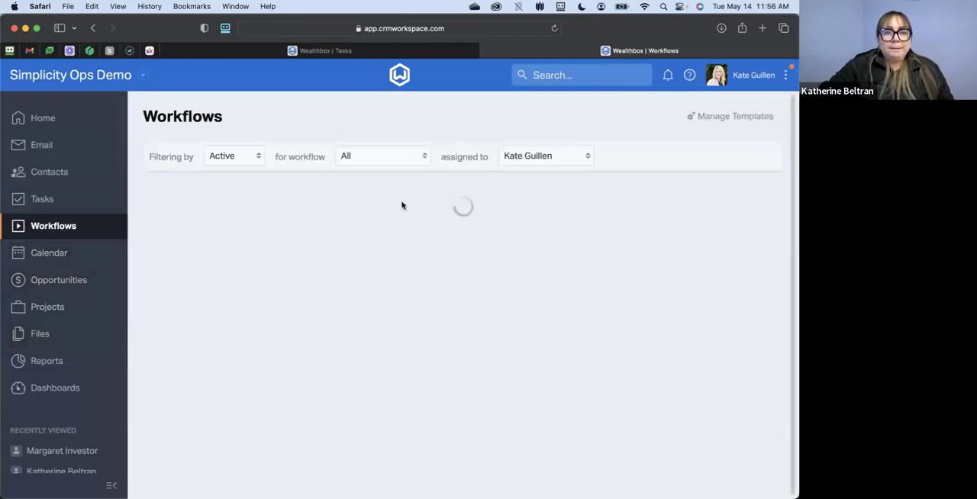
left_click(618, 119)
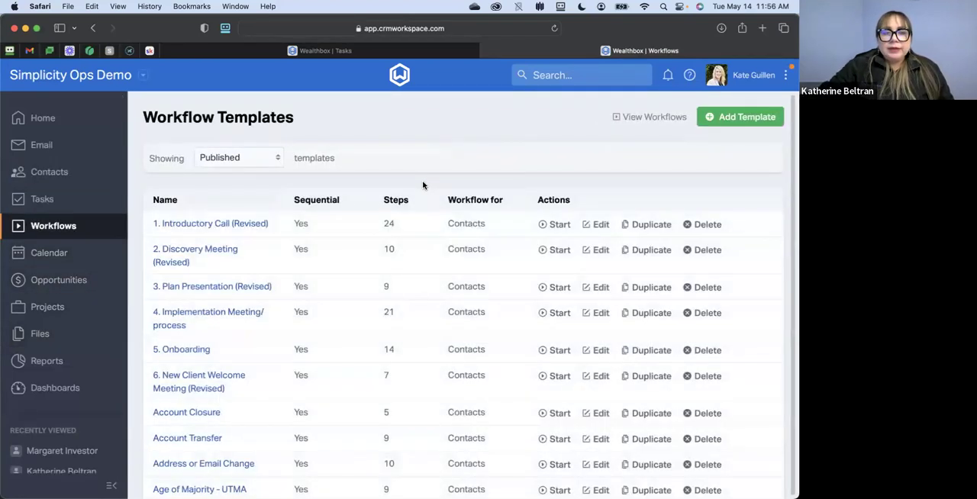
left_click(595, 250)
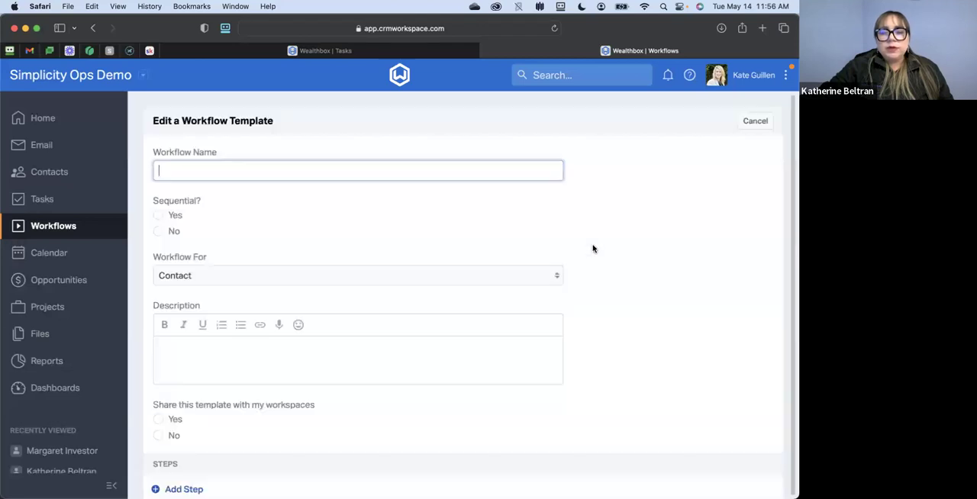
- Open the Prepare the Conference Room step for editing and look through its due date, assignment and description checklist
scroll(593, 251, "down", 5)
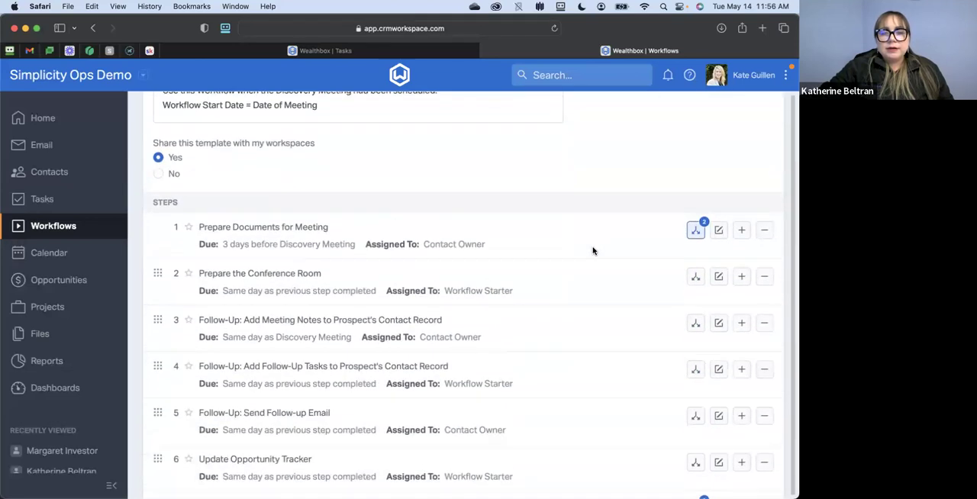
left_click(713, 271)
scroll(617, 277, "down", 5)
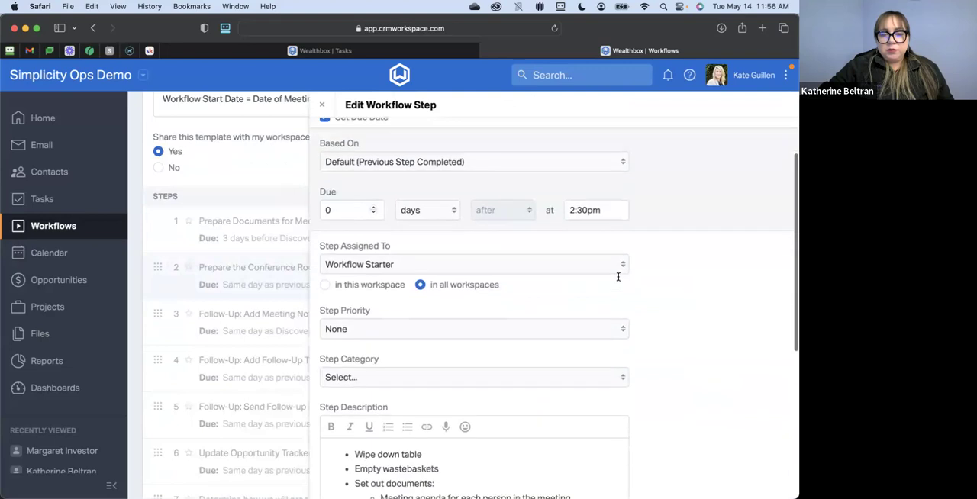
scroll(619, 280, "down", 3)
scroll(473, 336, "up", 3)
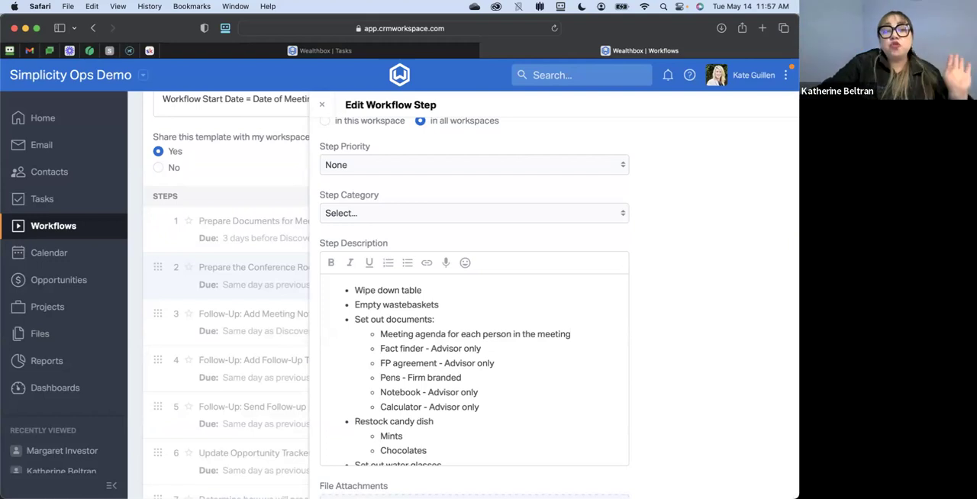
- Open the Contacts page, select all listed contacts to view the available bulk actions, and clear the selection
left_click(60, 181)
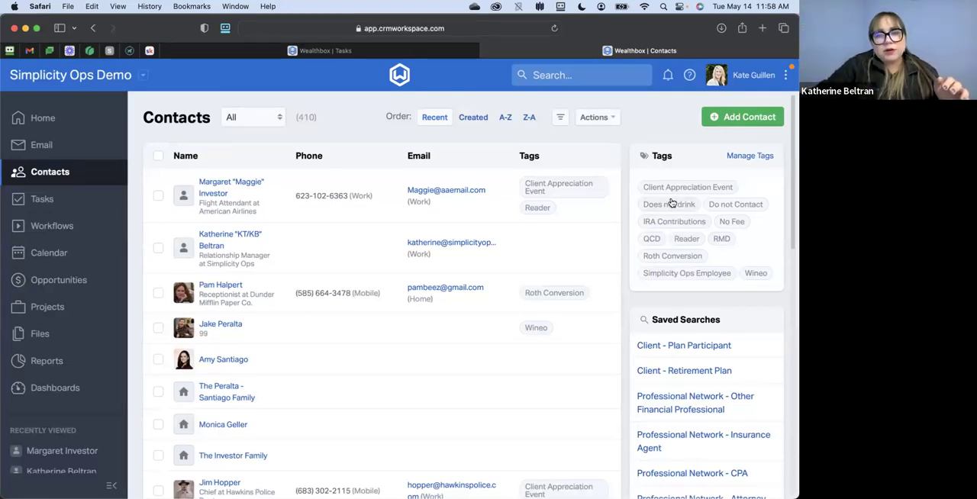
left_click(584, 120)
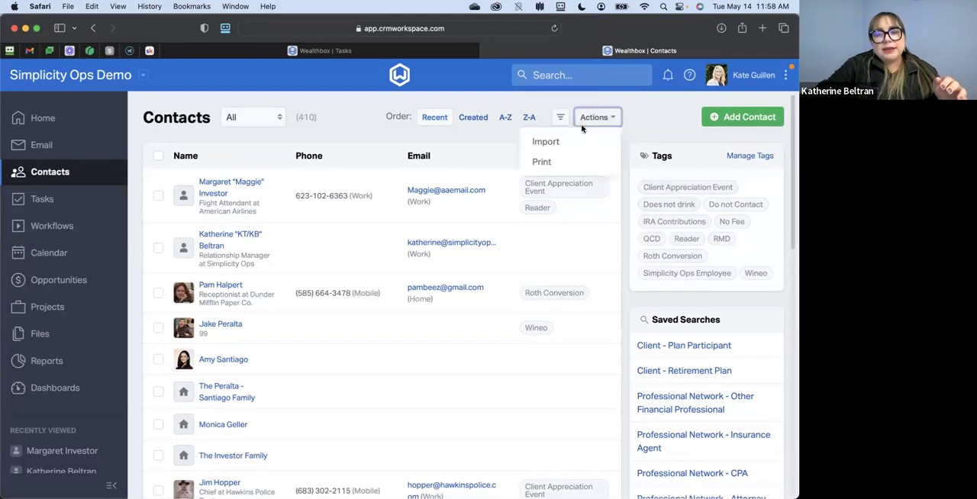
left_click(158, 156)
left_click(580, 163)
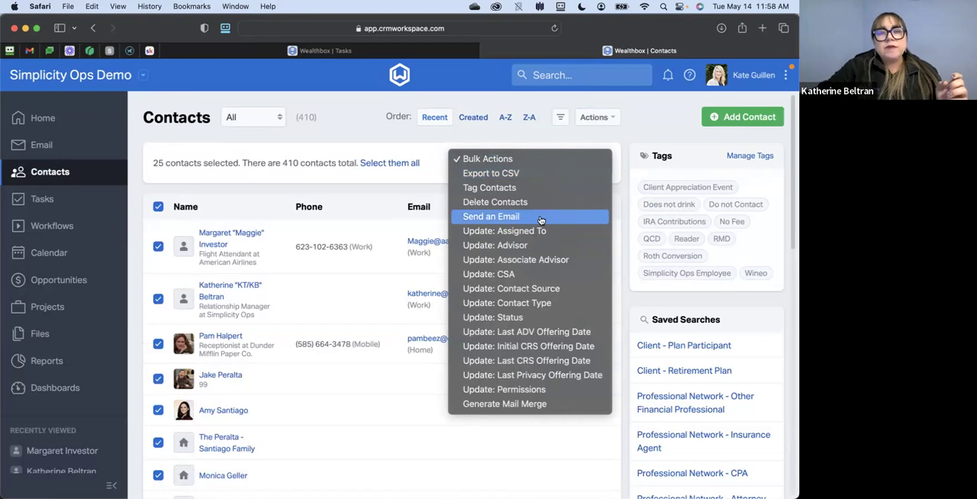
left_click(158, 208)
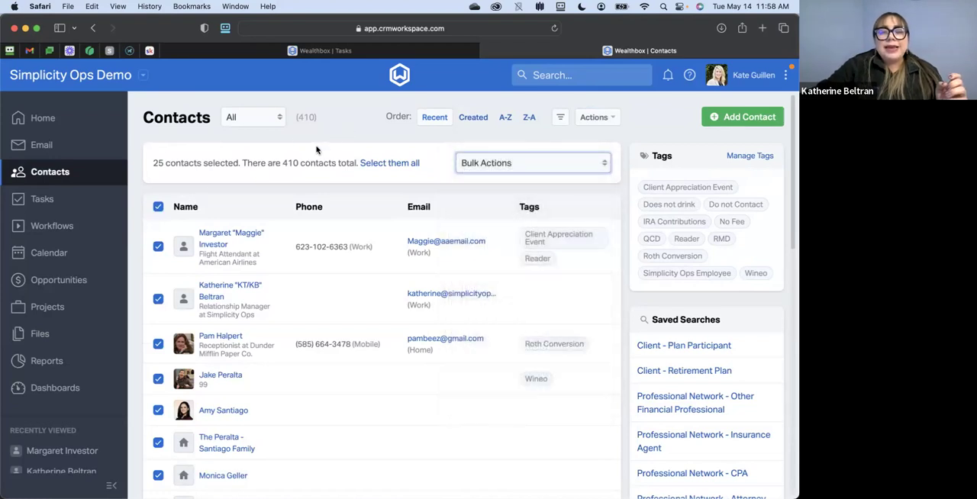
left_click(158, 206)
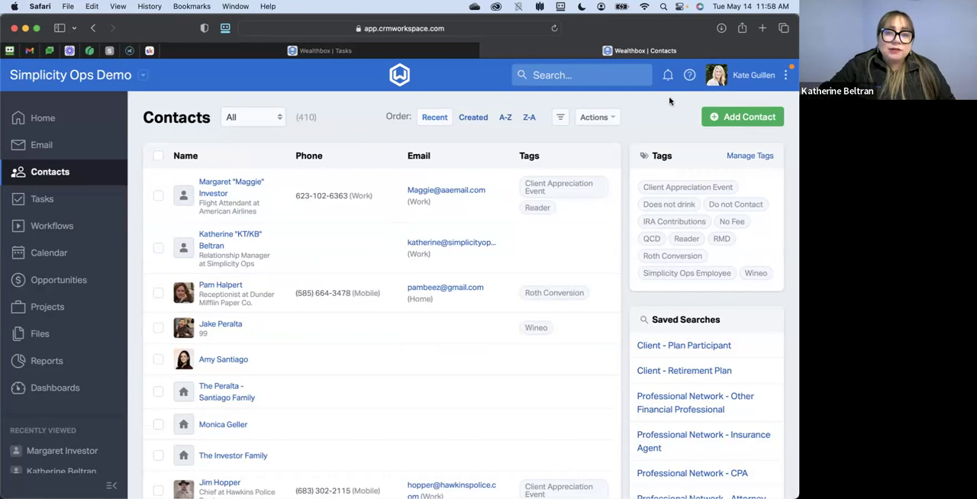
left_click(785, 76)
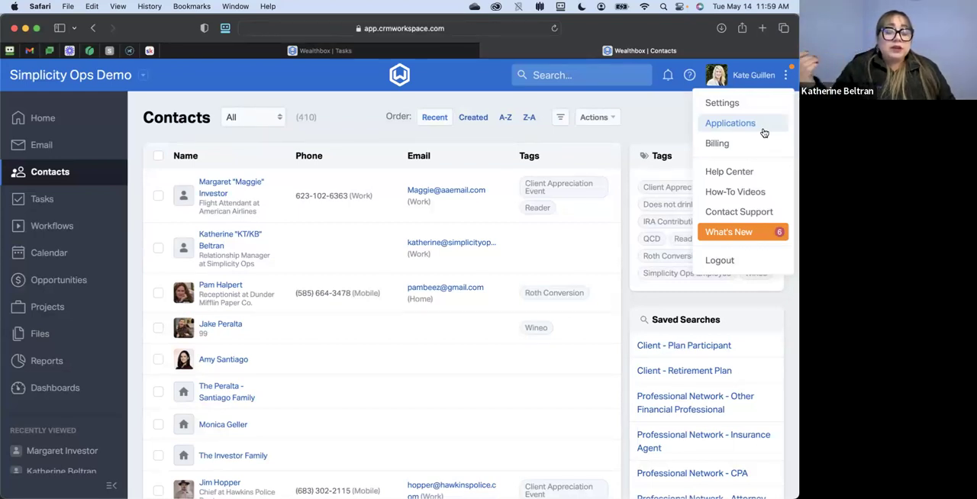
left_click(164, 158)
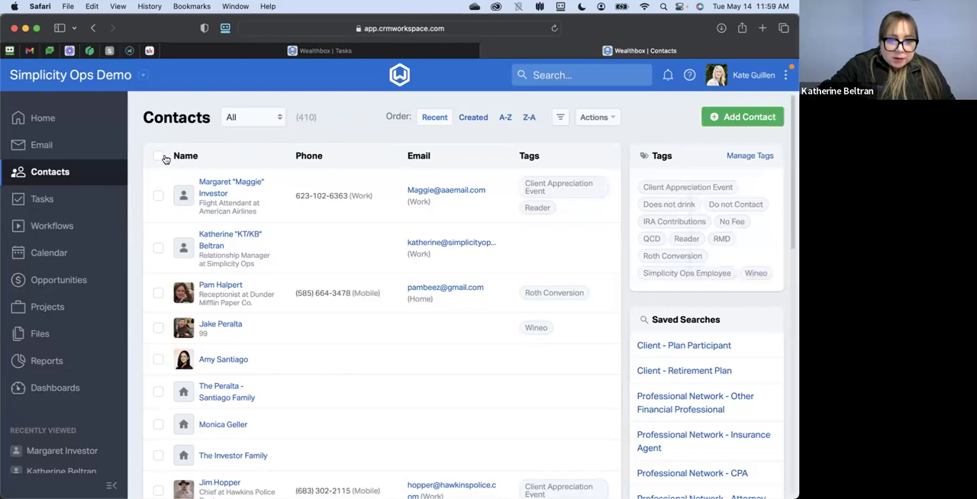
- Select all listed contacts, choose the Send an Email bulk action to view its message type setting, and cancel the email
left_click(158, 156)
left_click(536, 168)
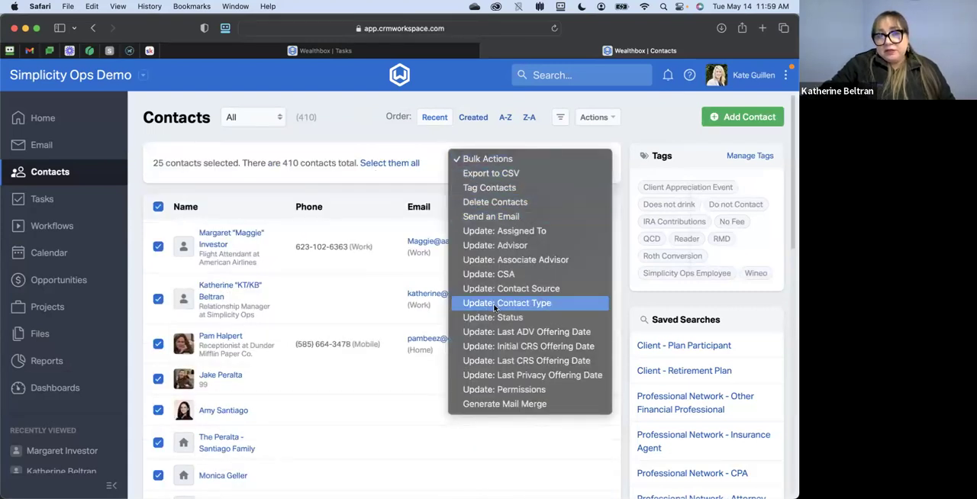
left_click(510, 219)
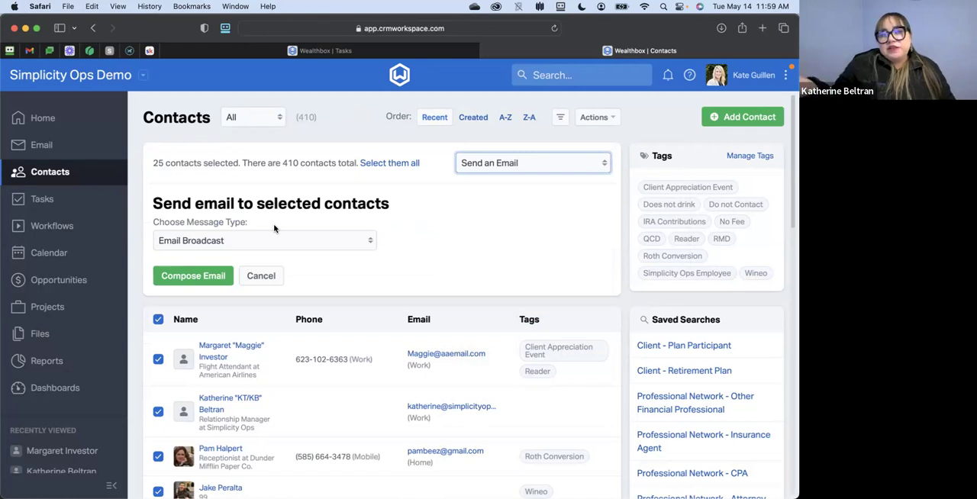
left_click(270, 276)
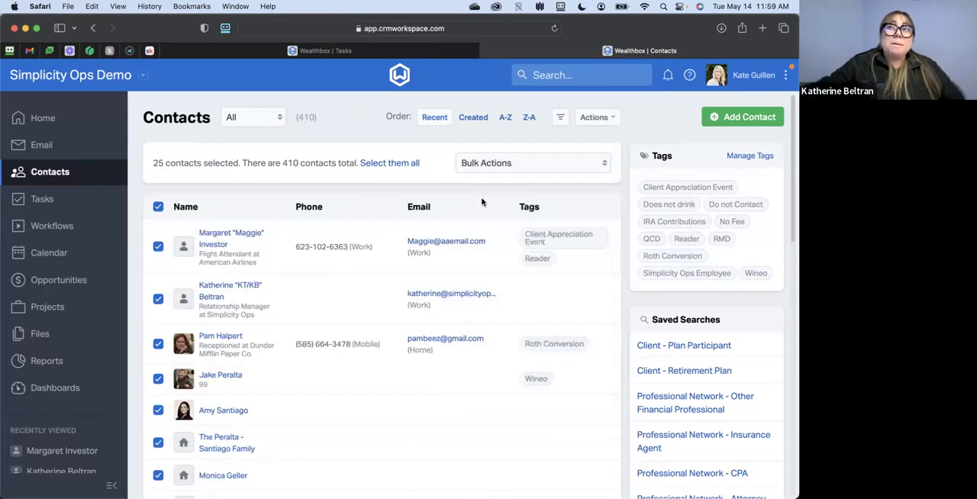